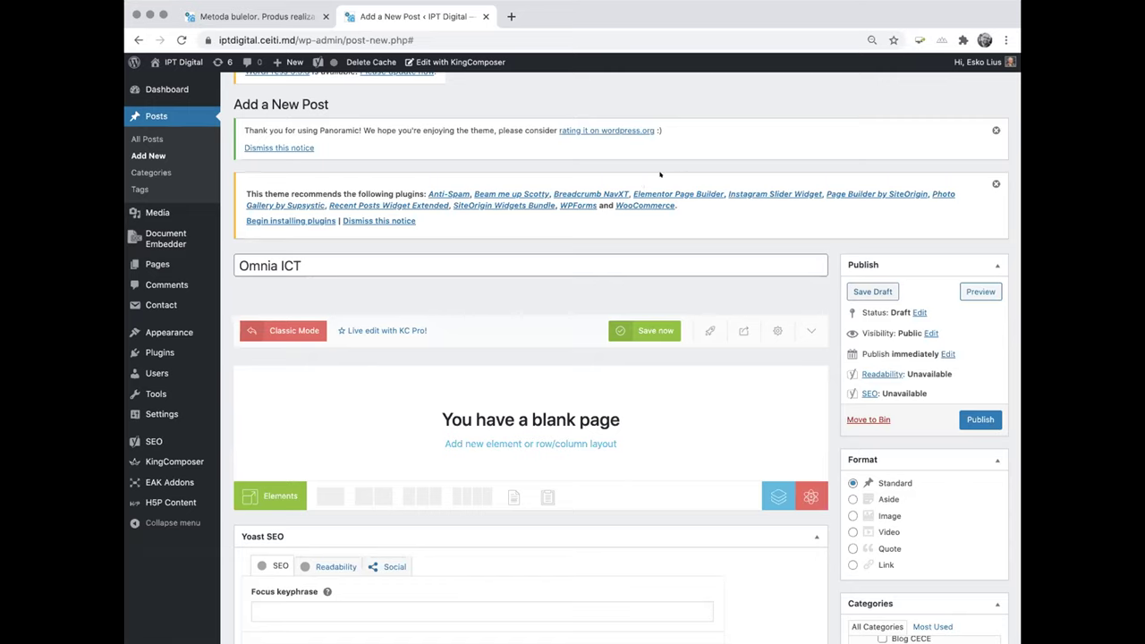
- Save the Omnia ICT post as a draft and preview it
key("Return")
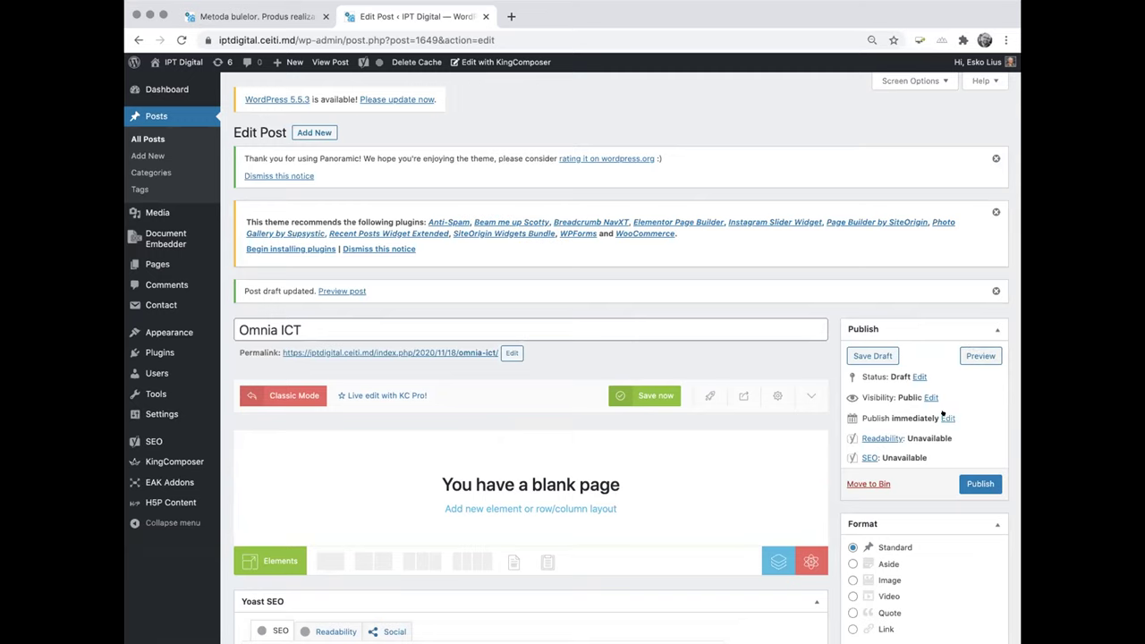
scroll(942, 413, "down", 3)
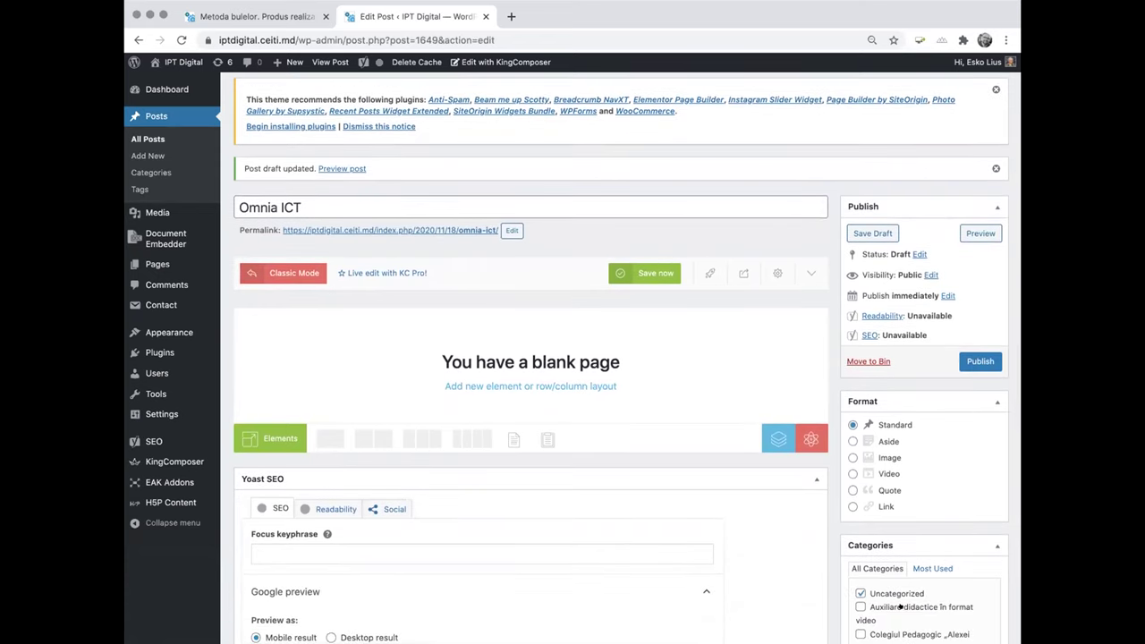
scroll(909, 582, "up", 1)
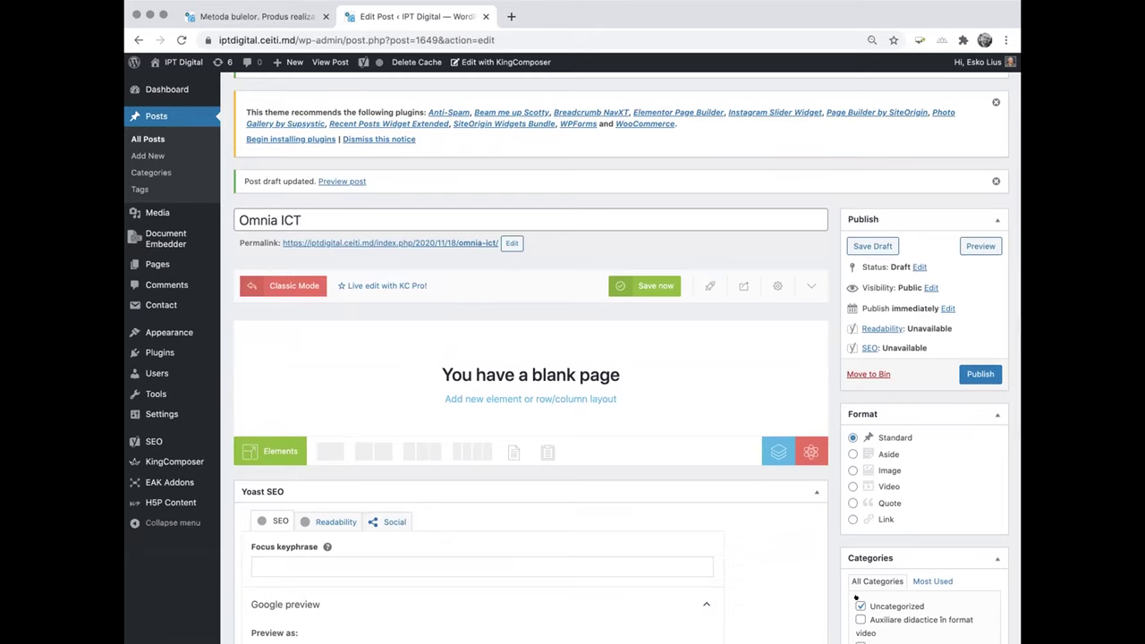
scroll(882, 508, "up", 2)
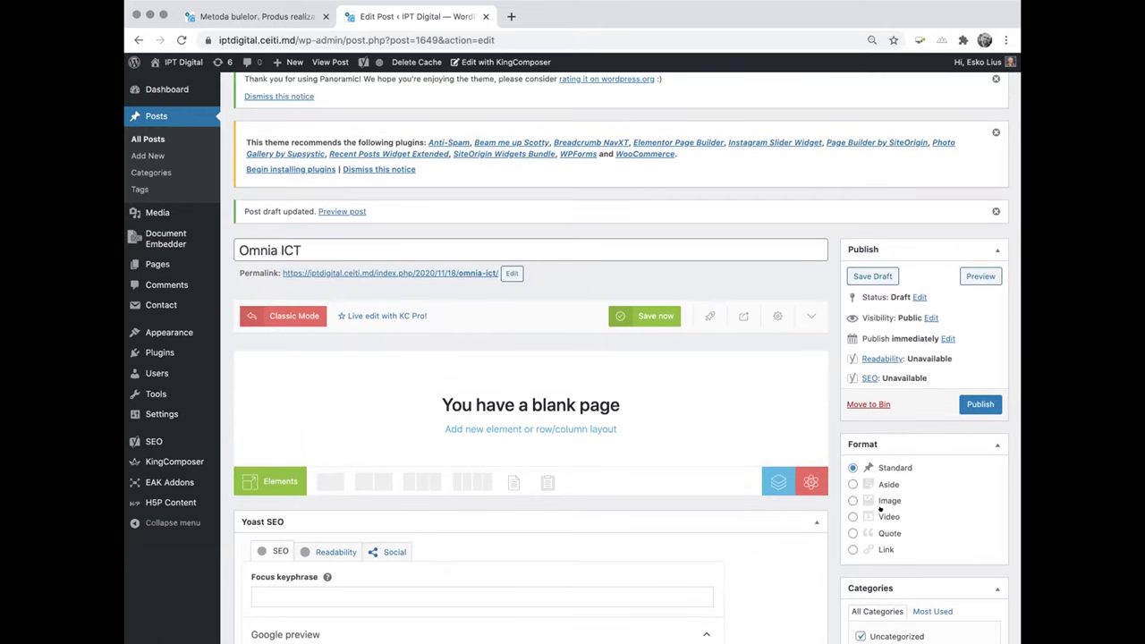
left_click(971, 274)
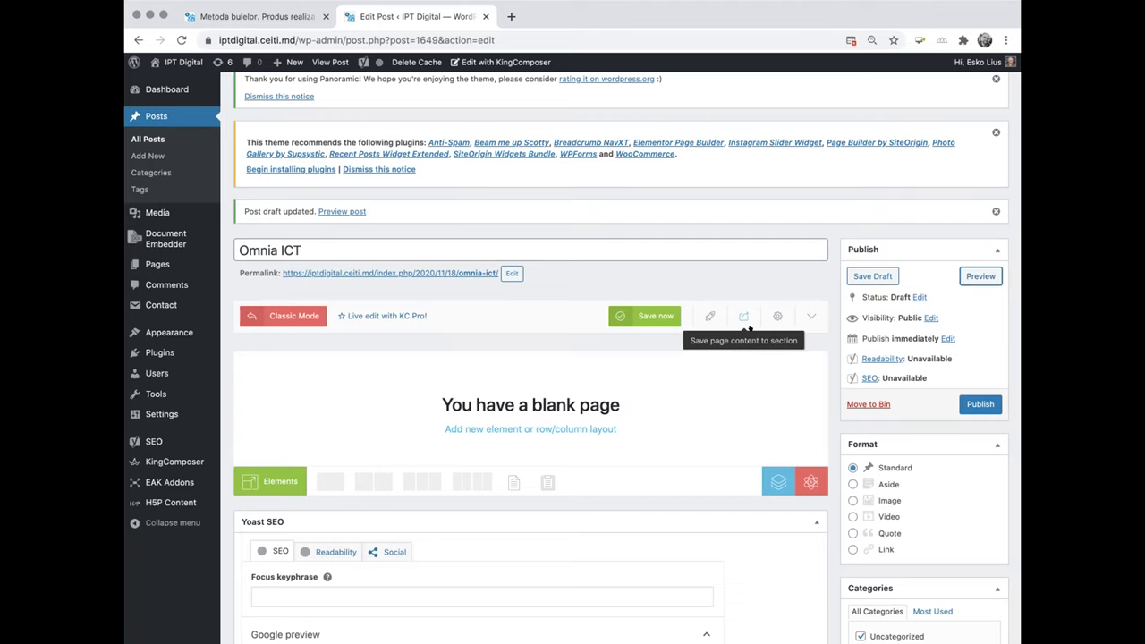
- Move the Omnia ICT draft to the bin from the list of all posts
left_click(140, 136)
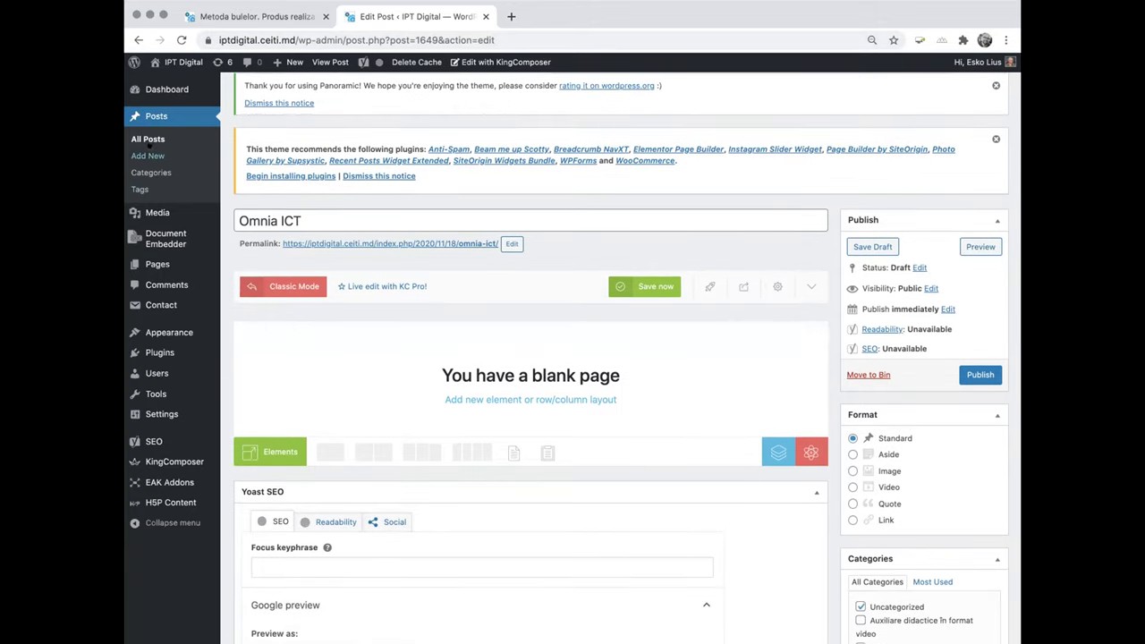
left_click(143, 139)
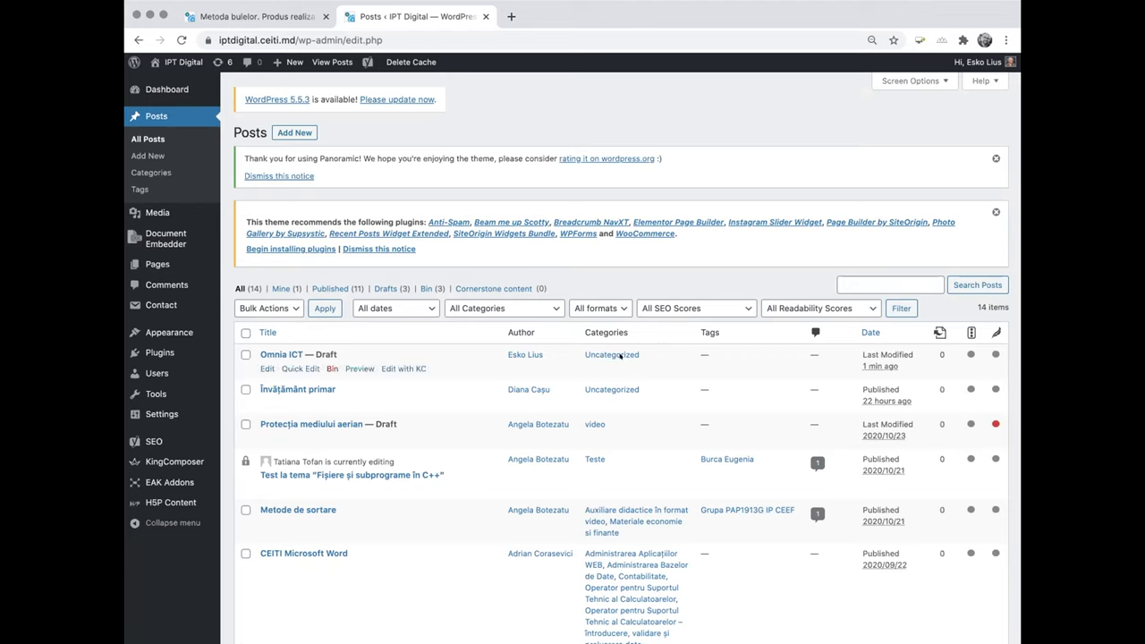
left_click(328, 366)
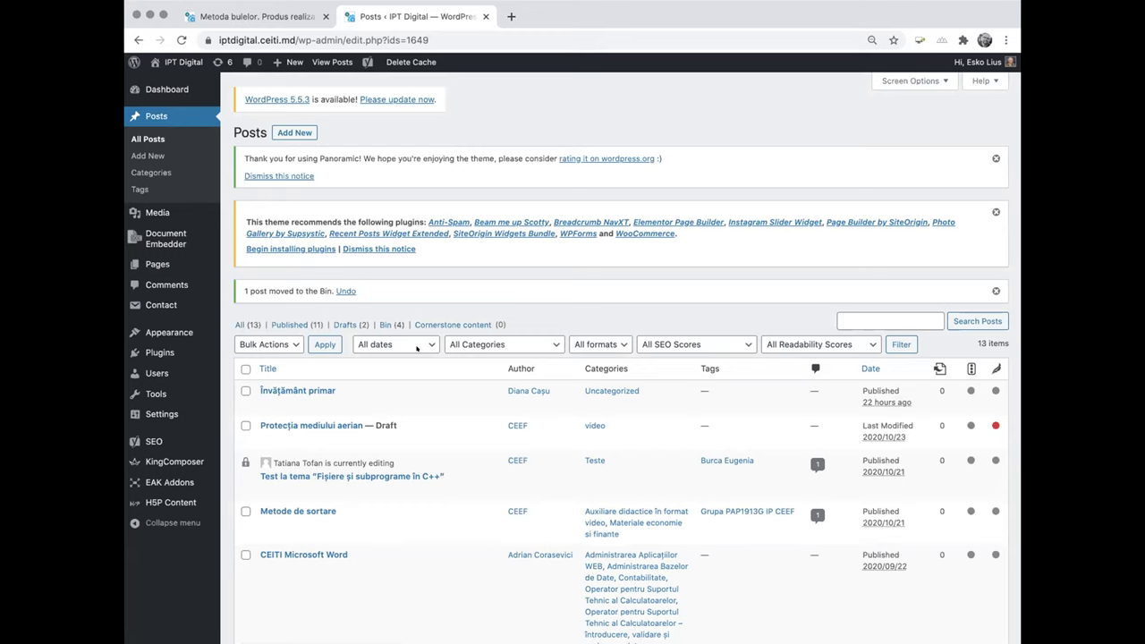
scroll(417, 349, "down", 1)
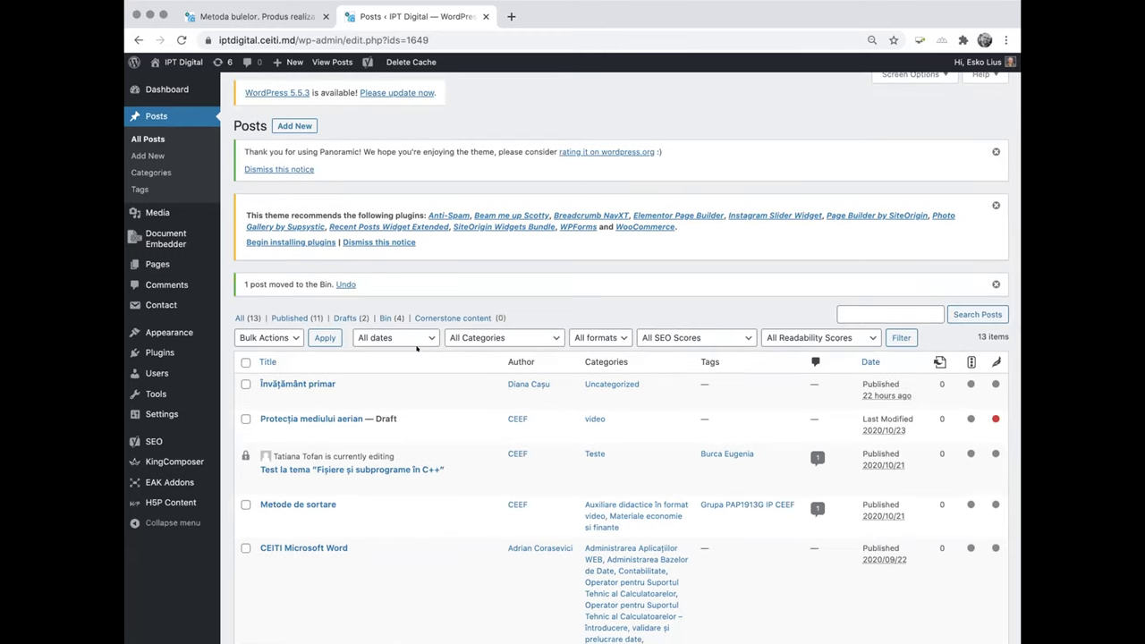
scroll(416, 349, "down", 2)
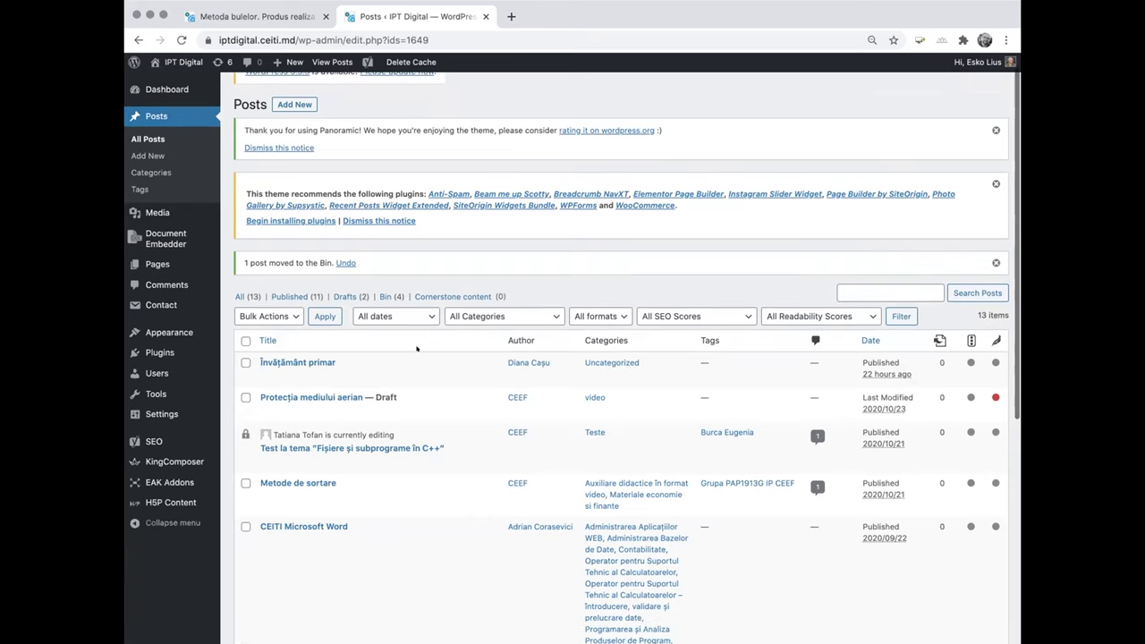
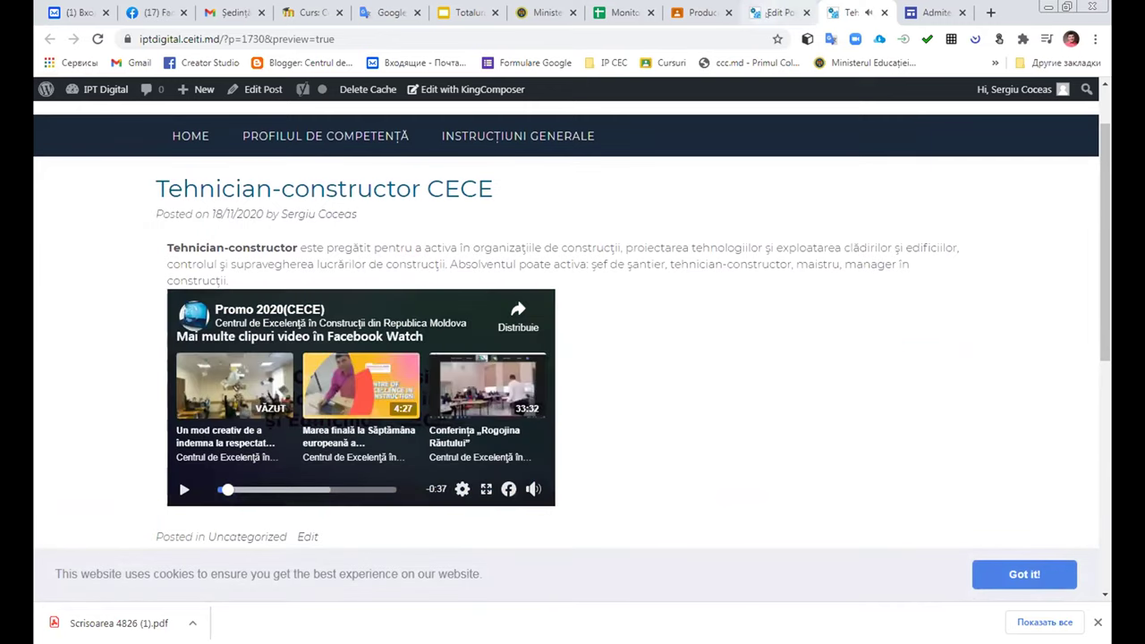
- In the Tehnician-constructor CECE post, examine the elements that can be added to the empty column beside the raw code block
left_click(768, 12)
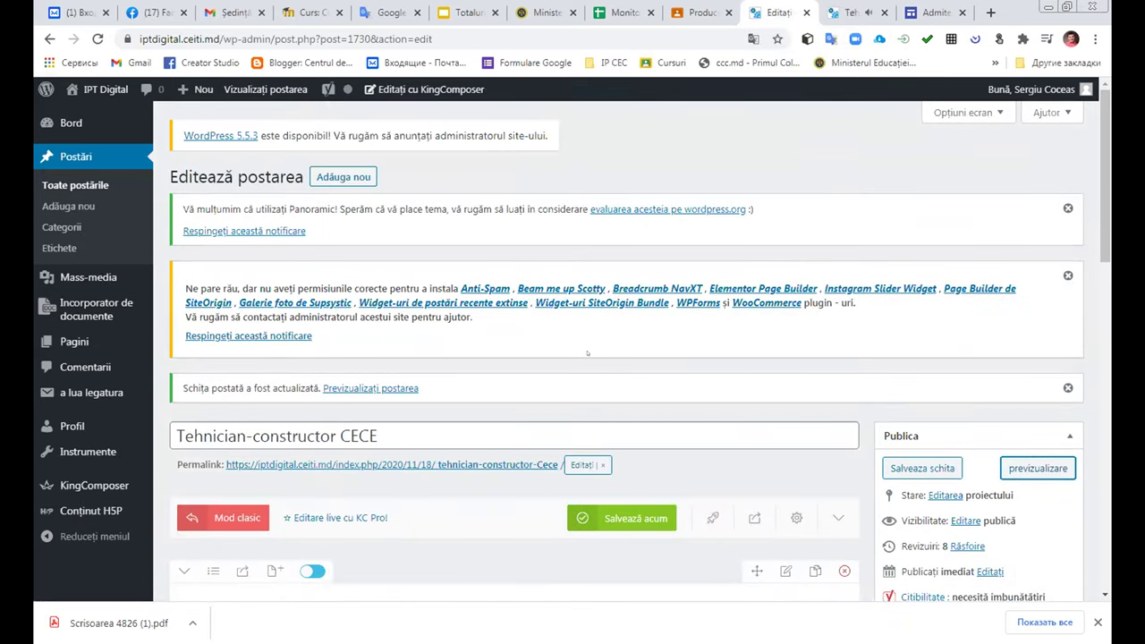
scroll(586, 352, "down", 4)
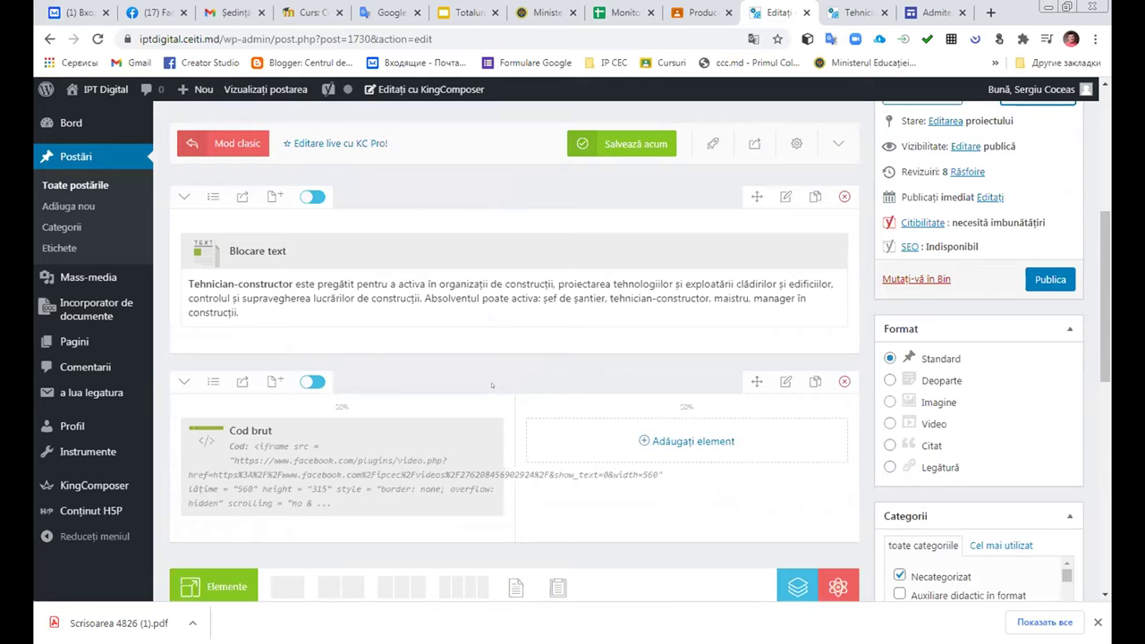
scroll(686, 326, "down", 2)
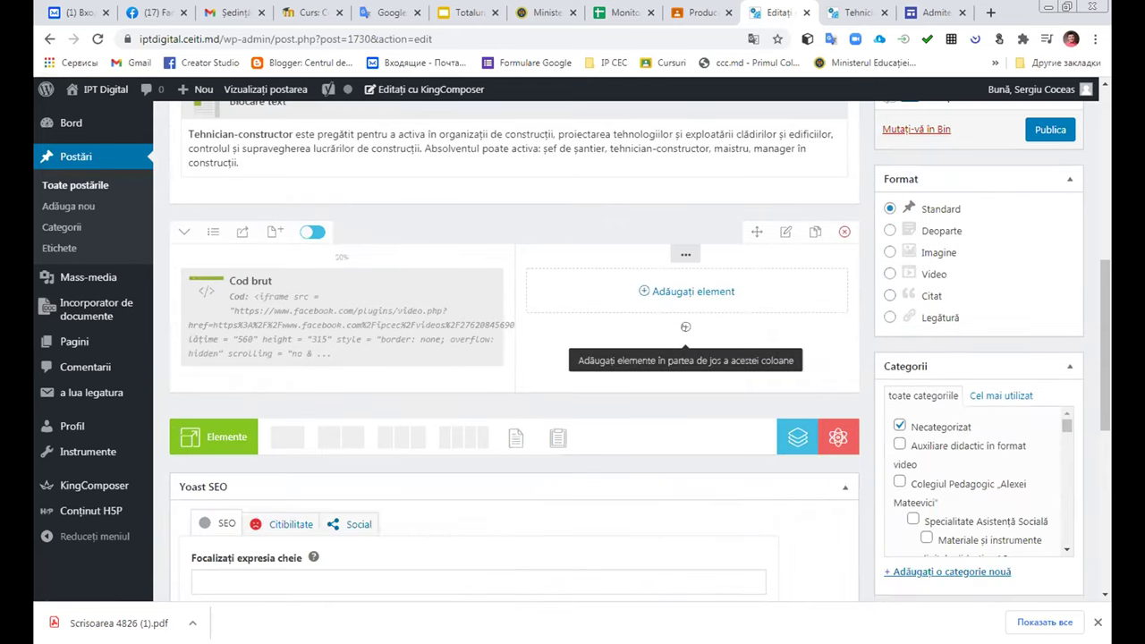
left_click(686, 326)
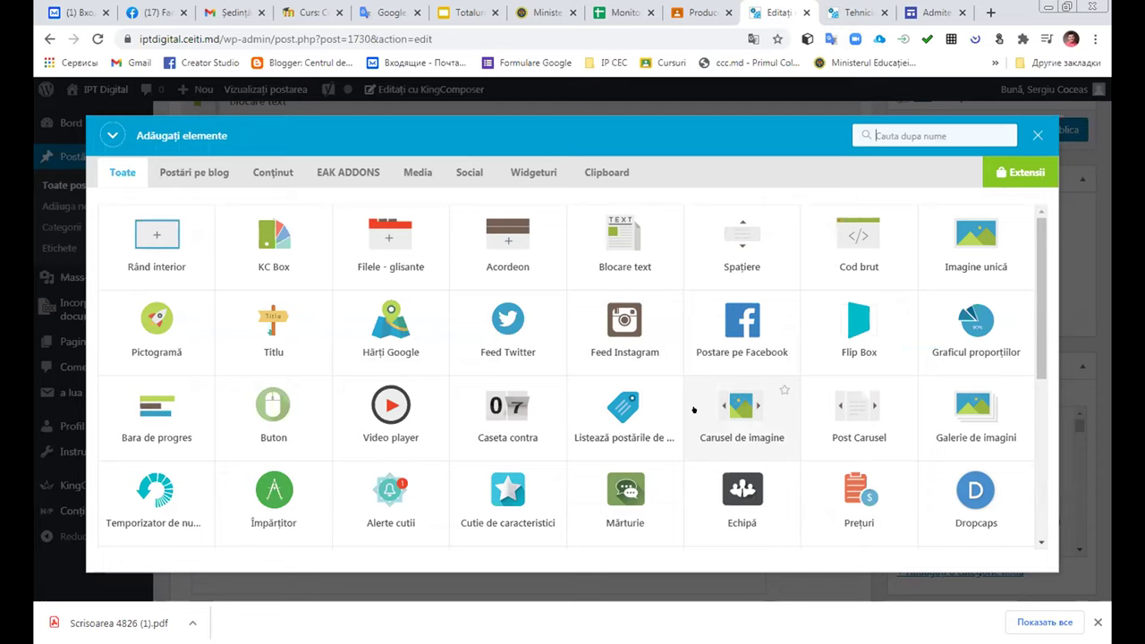
scroll(635, 398, "down", 1)
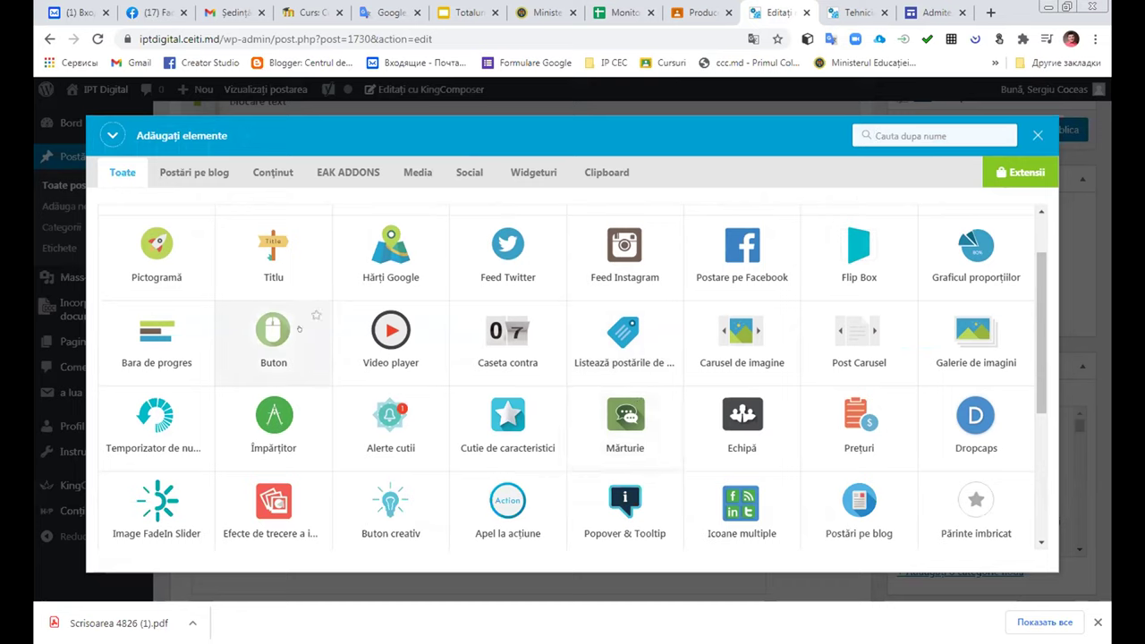
scroll(302, 337, "down", 1)
scroll(361, 351, "down", 1)
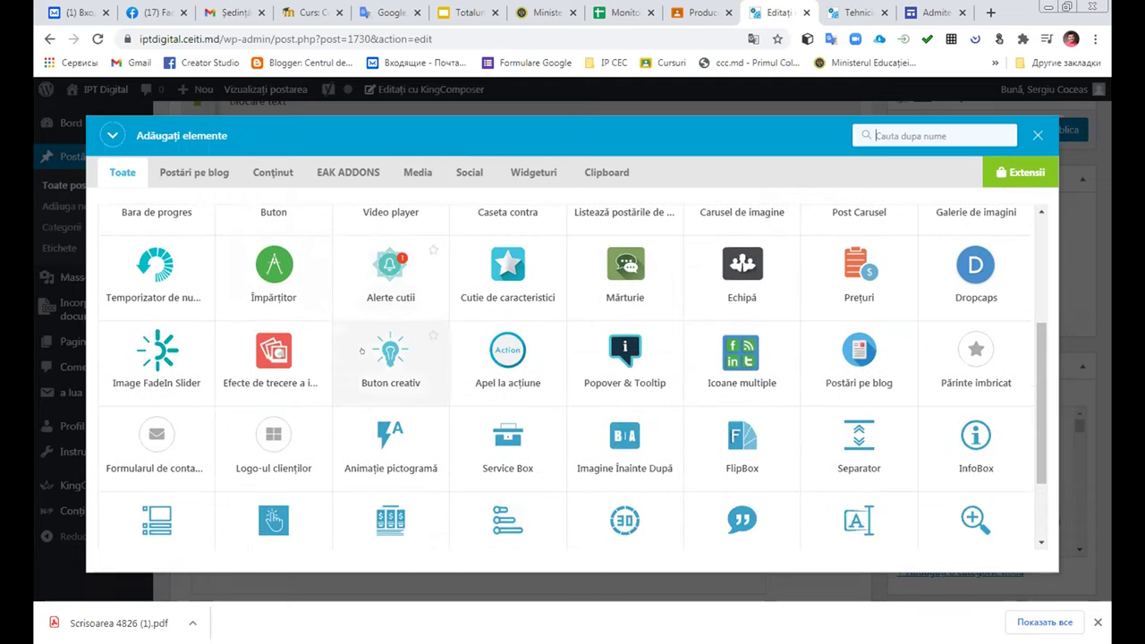
scroll(361, 352, "down", 1)
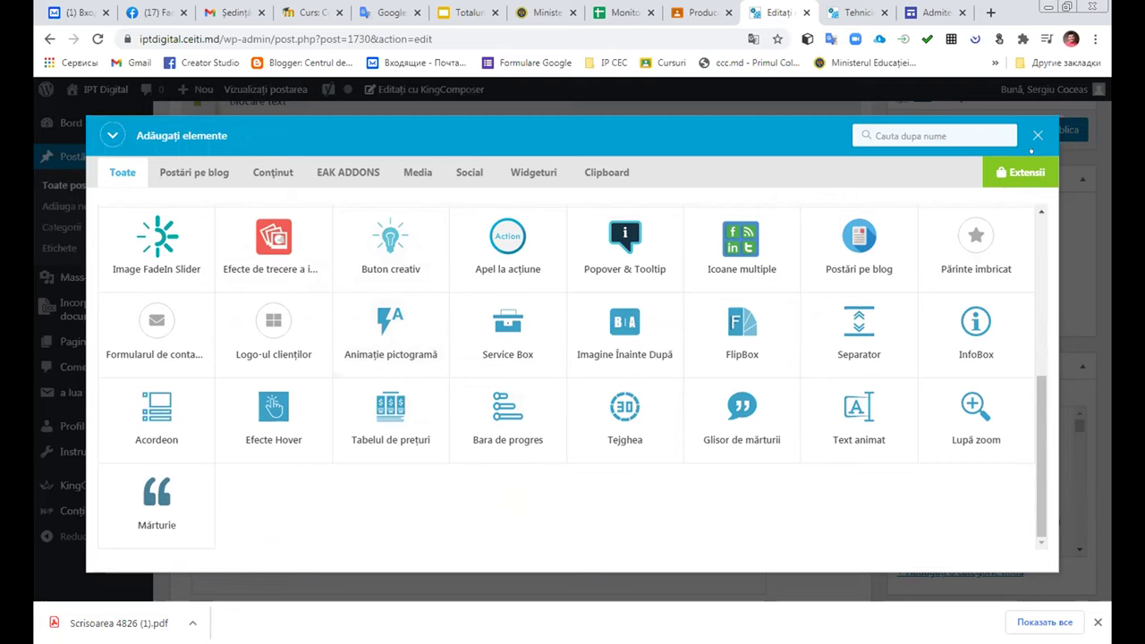
- From the post preview, open the site's Contabilitate page in the Economie și Finanțe centre's curricular support for students
left_click(844, 11)
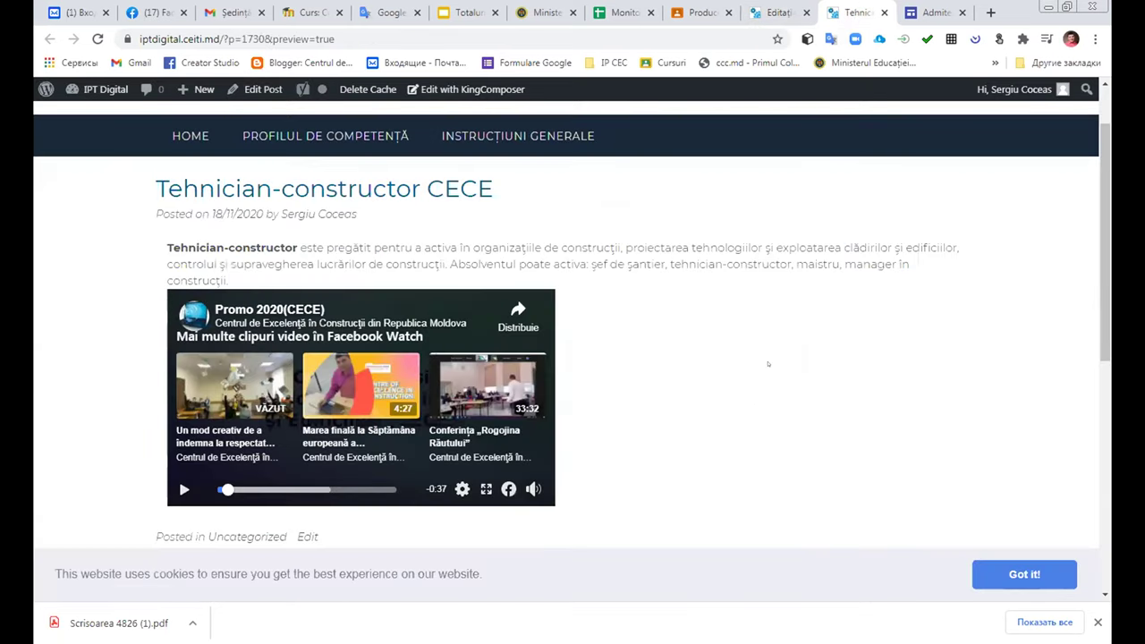
scroll(742, 373, "down", 1)
scroll(716, 361, "up", 2)
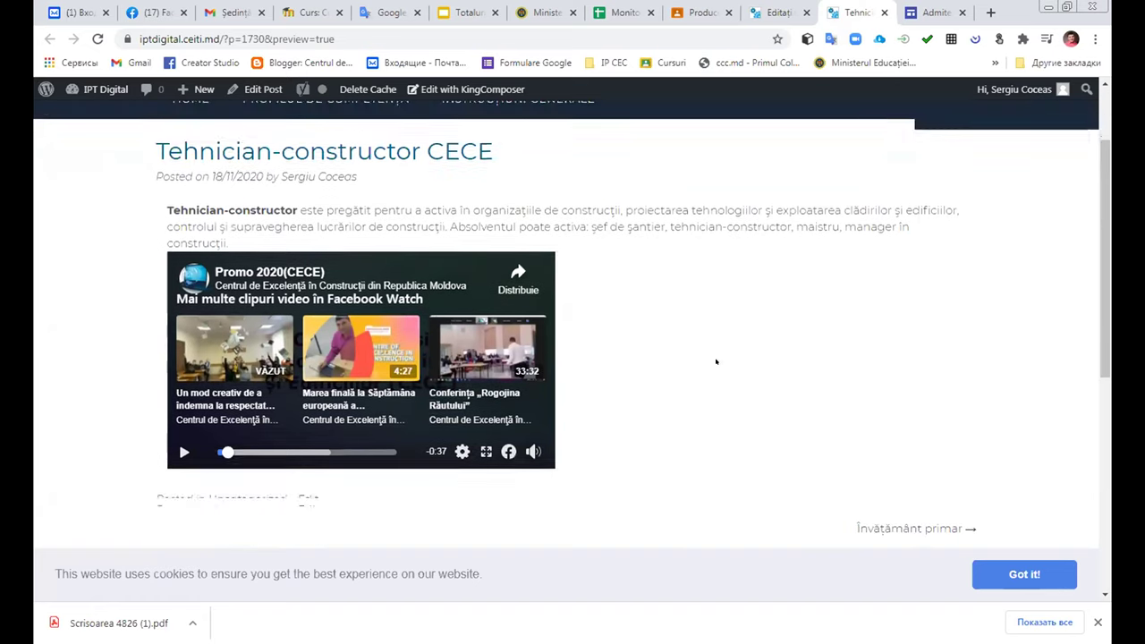
mouse_move(340, 207)
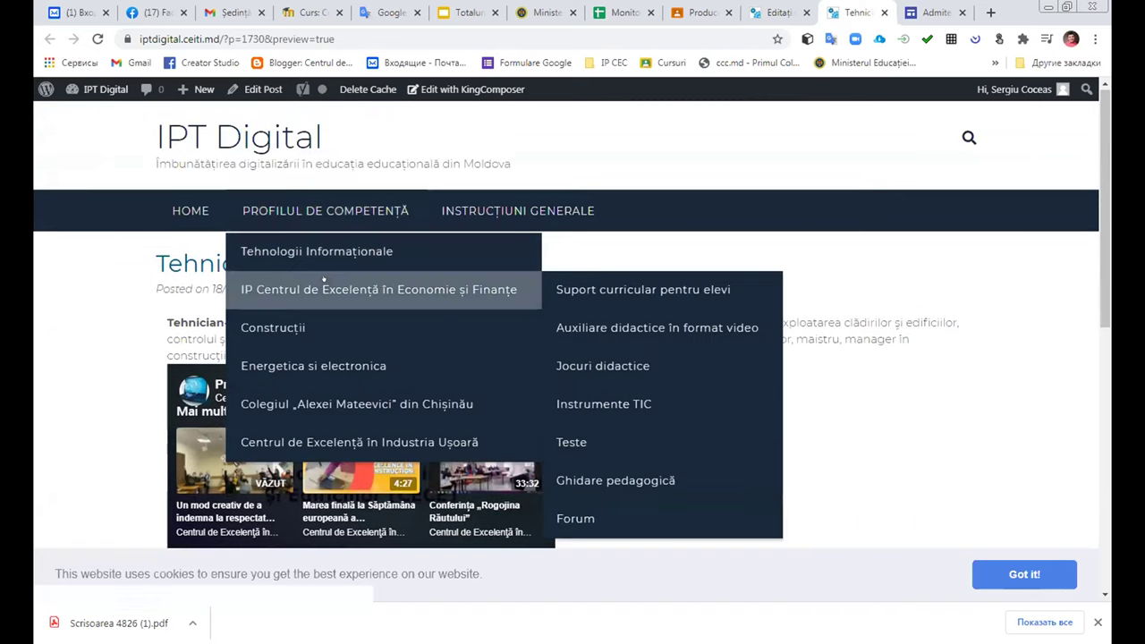
mouse_move(376, 328)
mouse_move(696, 366)
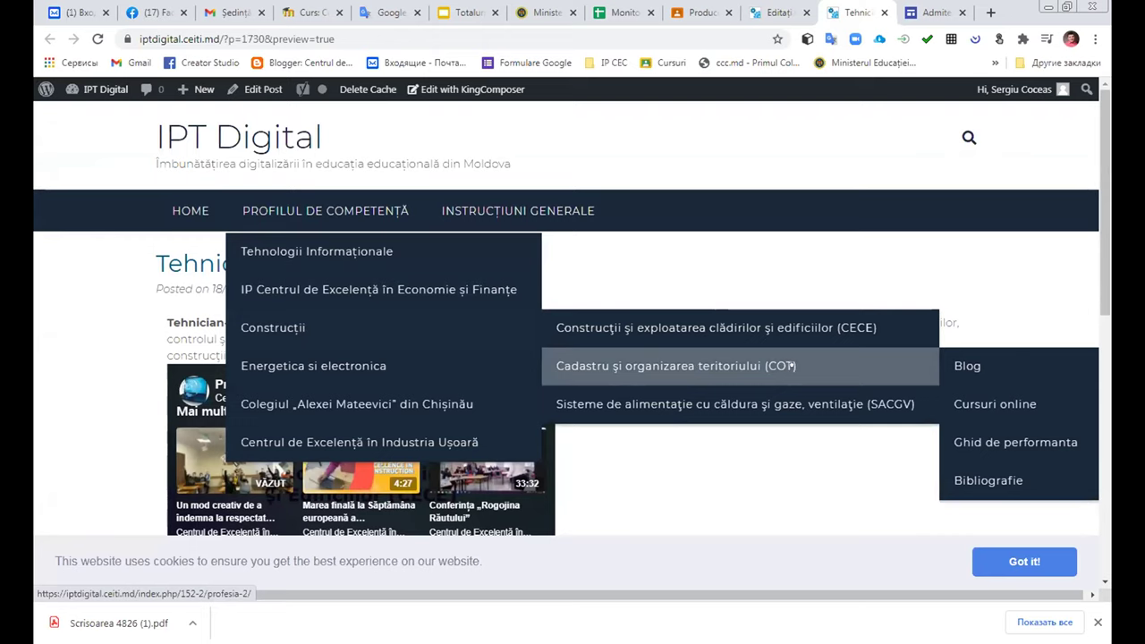
mouse_move(456, 283)
mouse_move(626, 283)
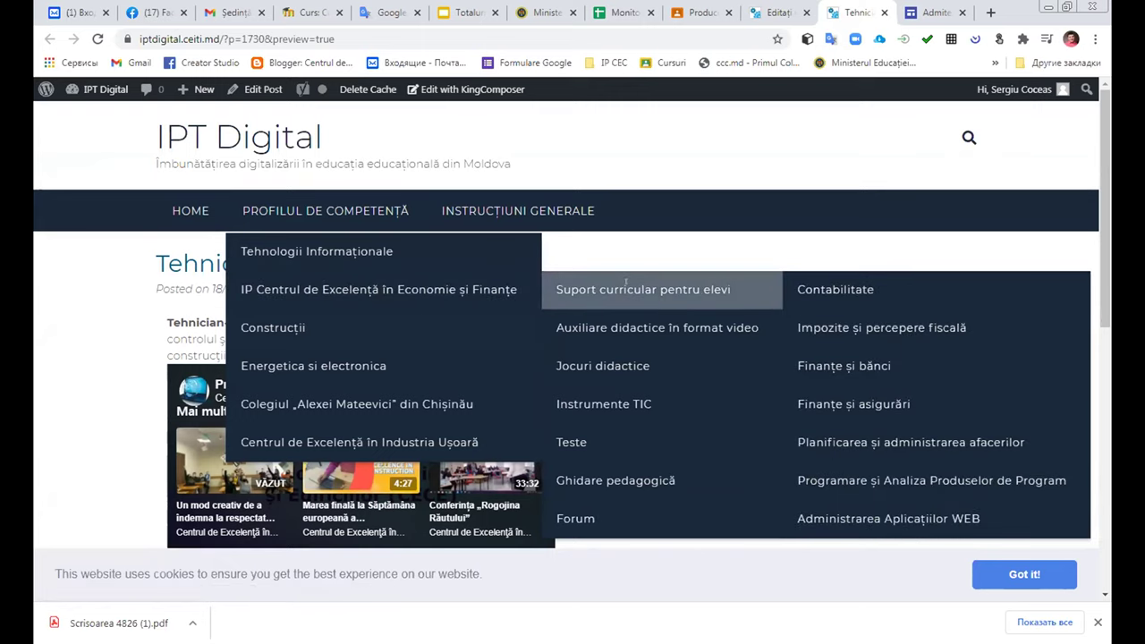
left_click(805, 290)
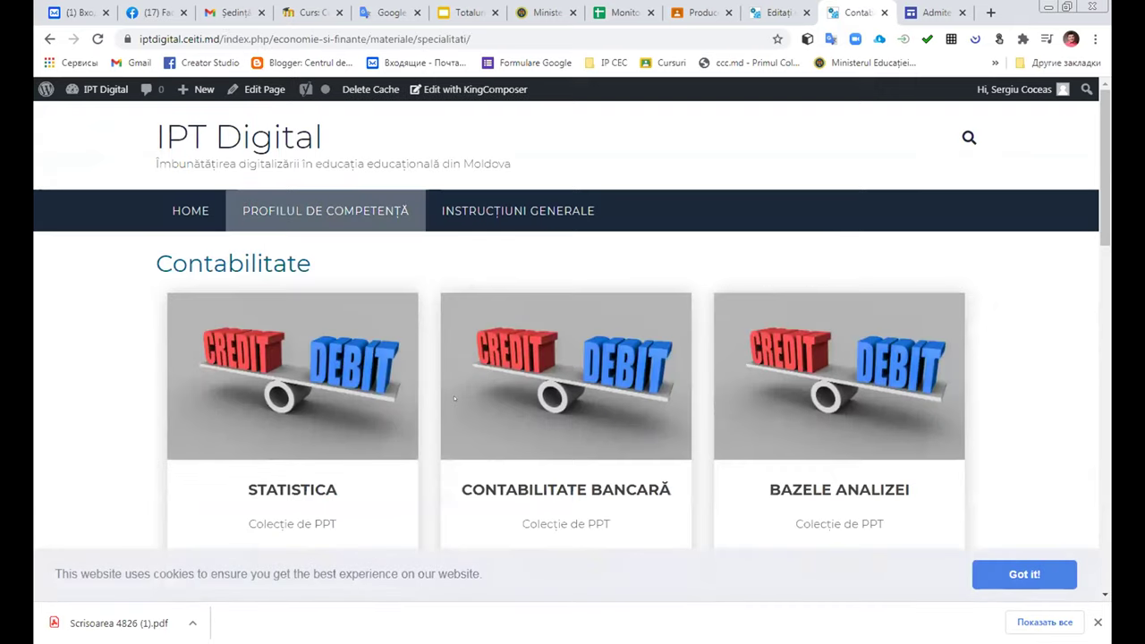
- Open the Bazele Analizei presentation collection from the Contabilitate page and close it again
scroll(454, 399, "down", 1)
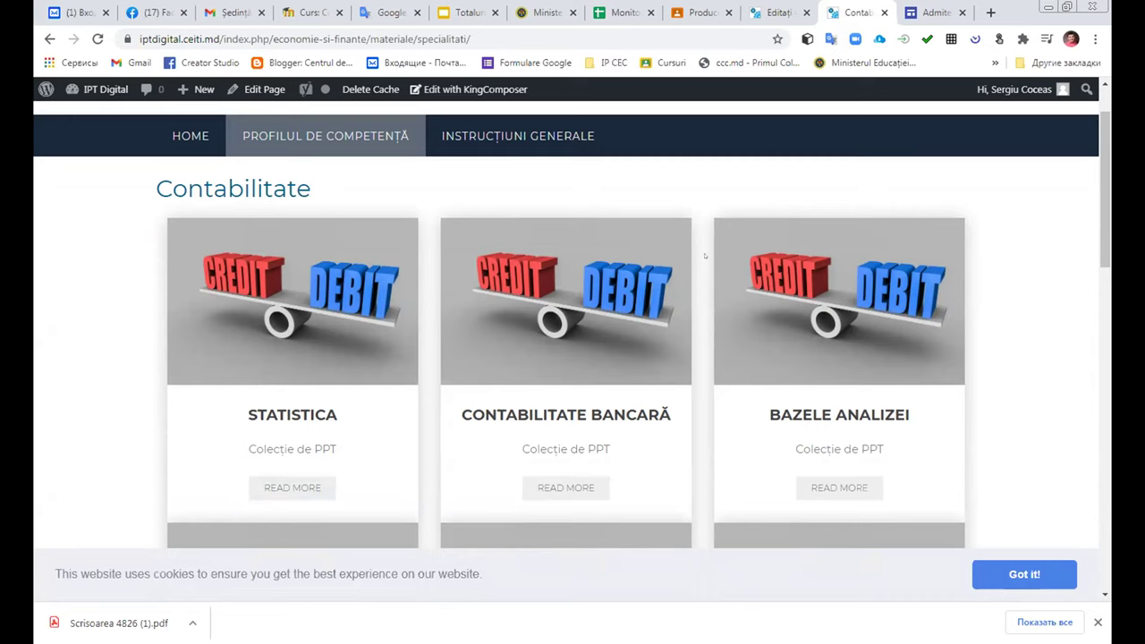
left_click(850, 483)
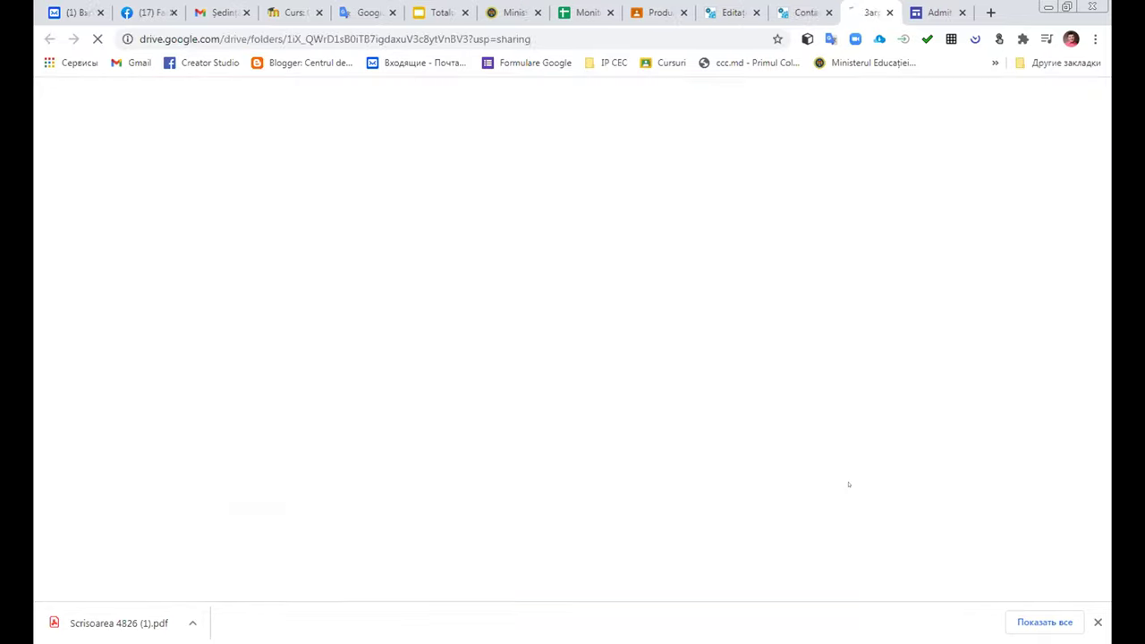
left_click(890, 13)
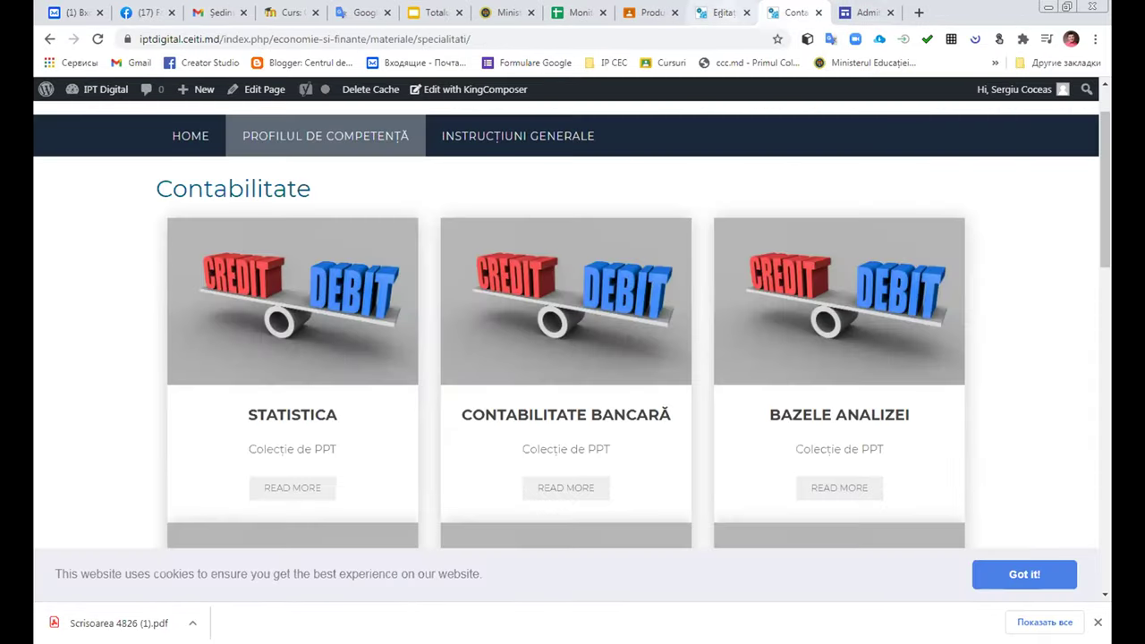
- Return to the Tehnician-constructor CECE post editor and review its content blocks, Yoast SEO section and publishing options
left_click(720, 13)
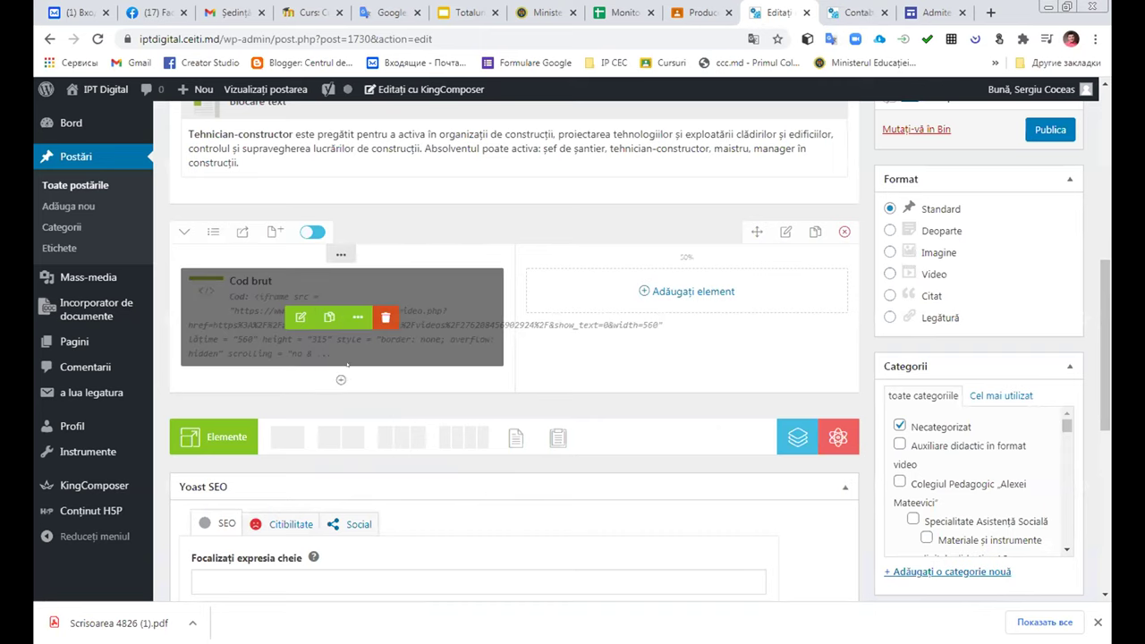
scroll(408, 389, "up", 6)
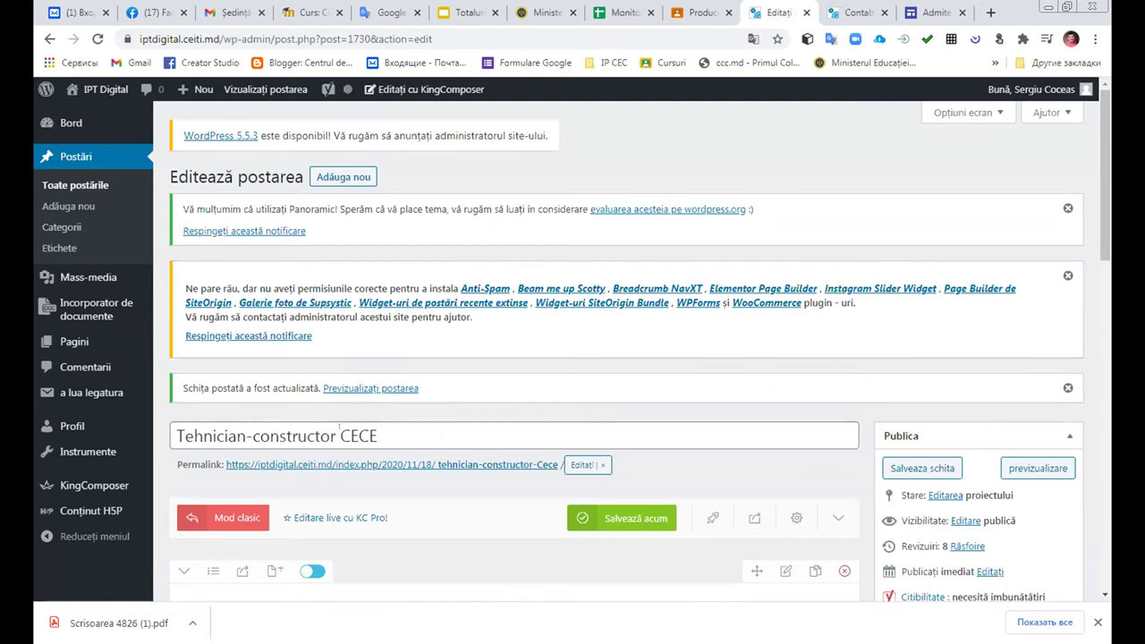
scroll(339, 427, "down", 3)
scroll(339, 426, "down", 5)
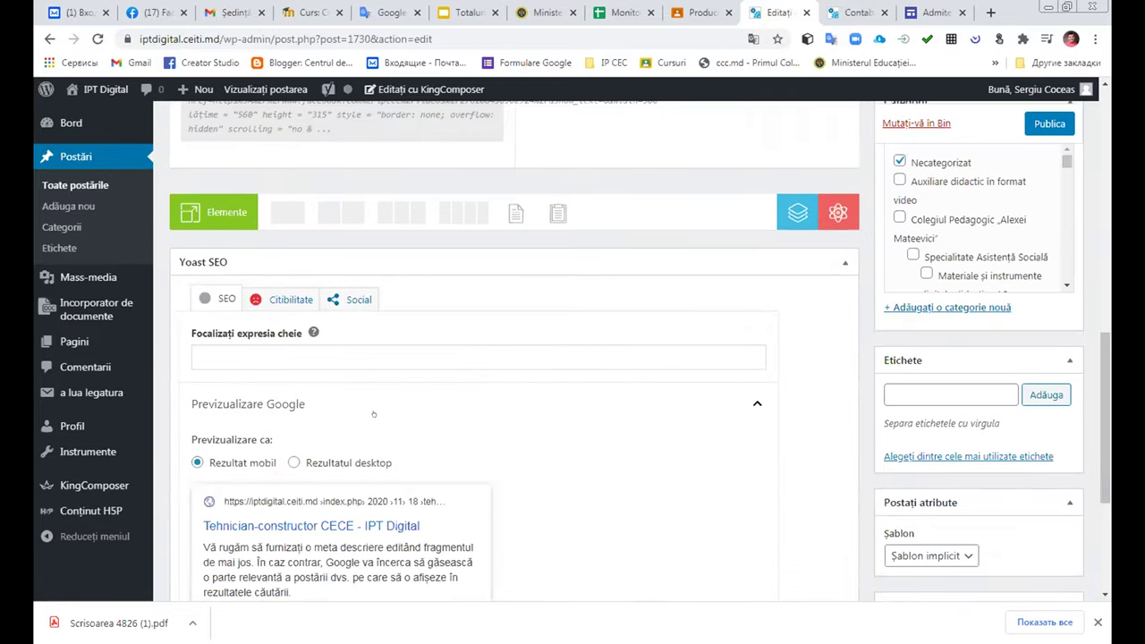
scroll(376, 412, "down", 2)
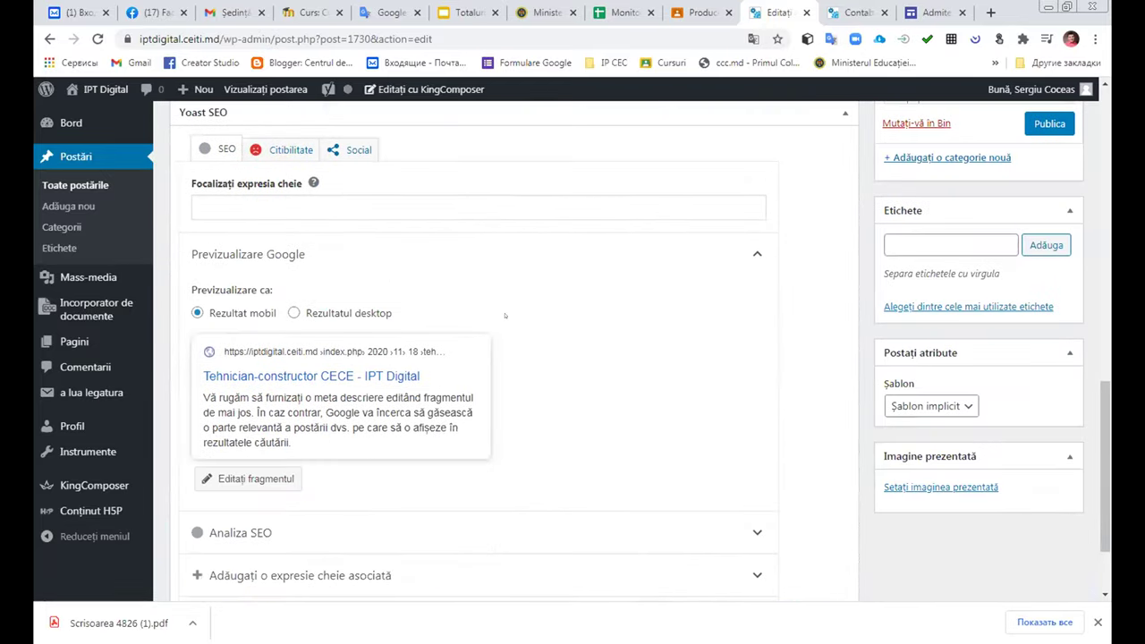
scroll(505, 315, "down", 2)
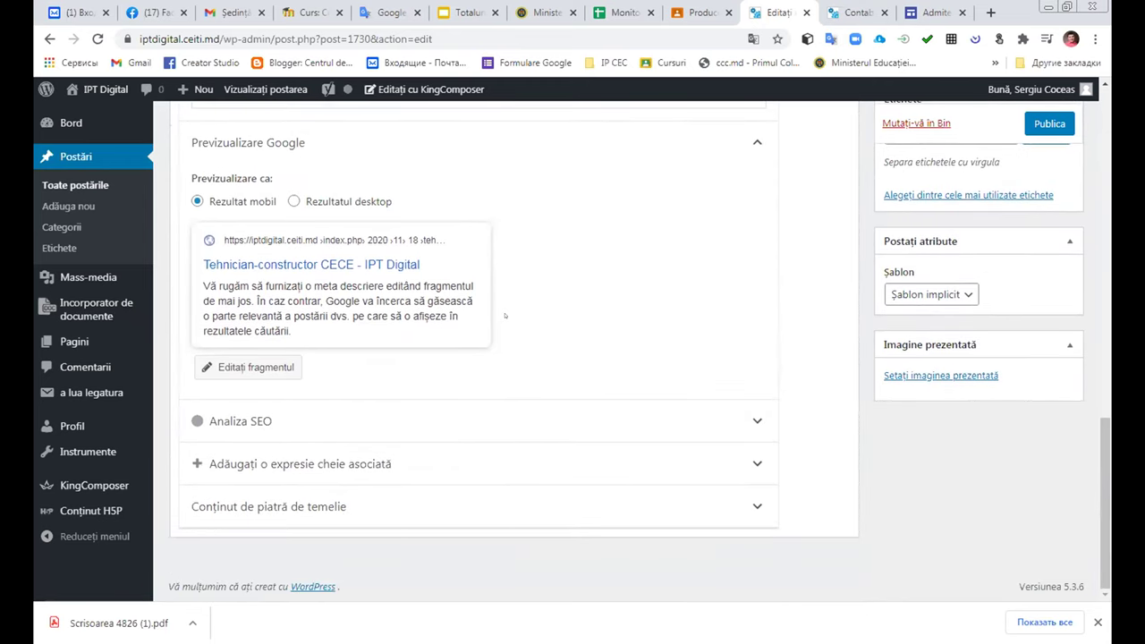
scroll(504, 315, "up", 15)
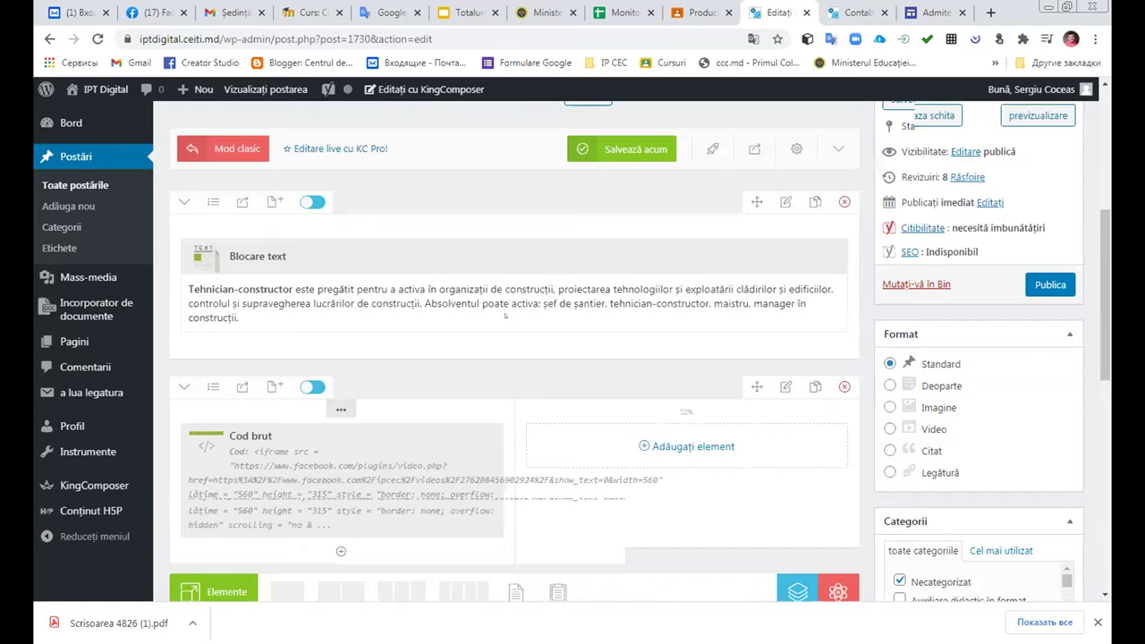
scroll(505, 315, "up", 3)
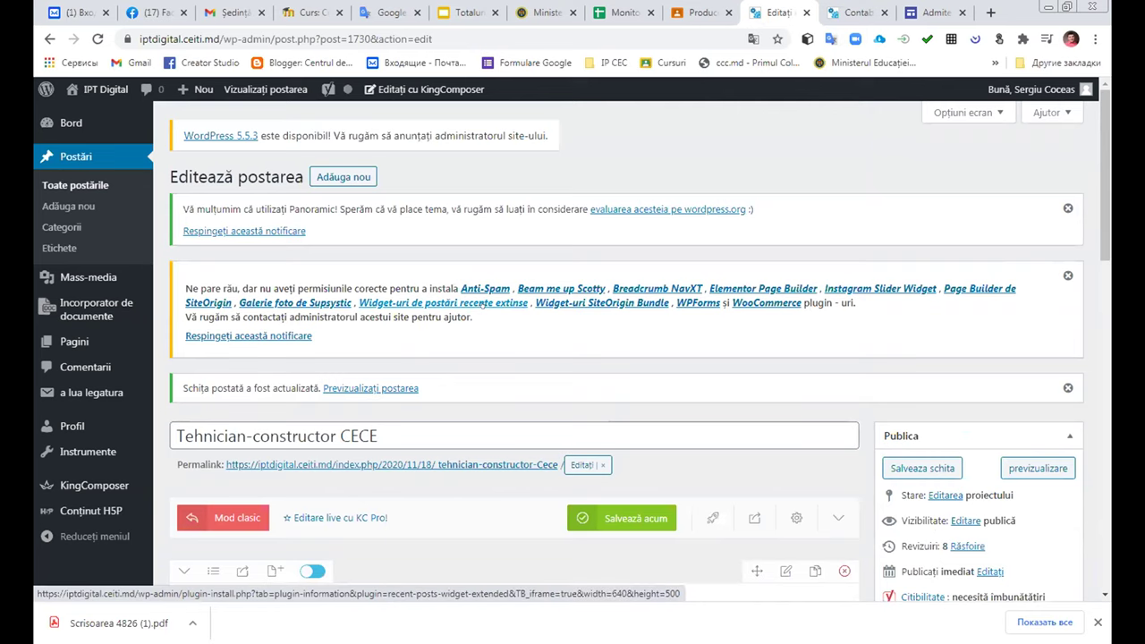
scroll(487, 305, "down", 1)
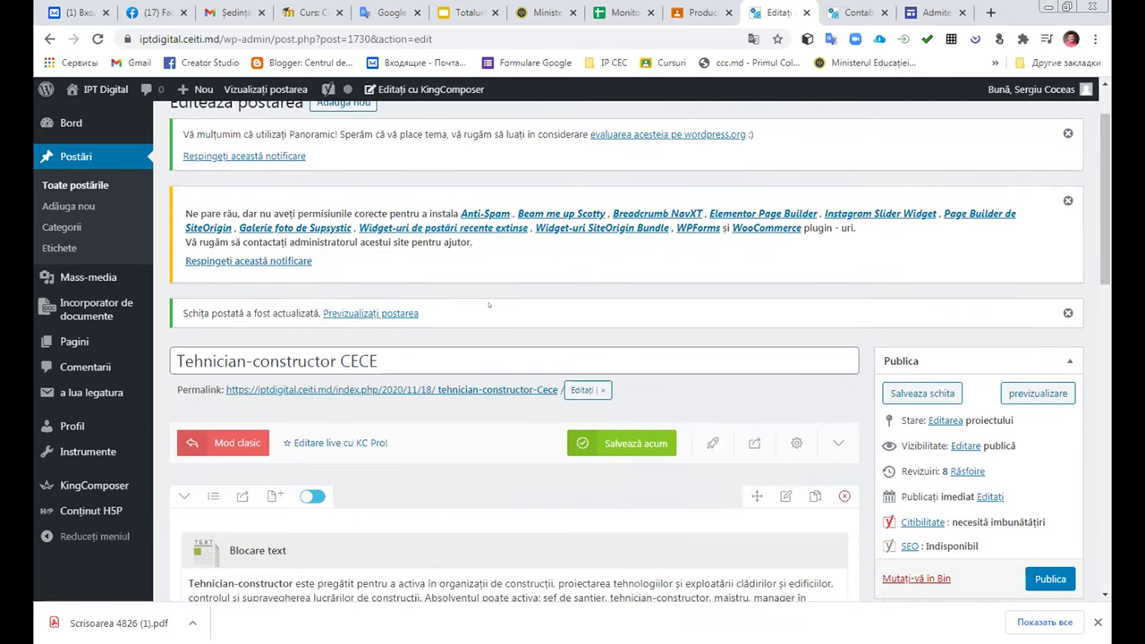
- Leave the Tehnician-constructor CECE post editor and open the list of all site pages
scroll(489, 305, "down", 2)
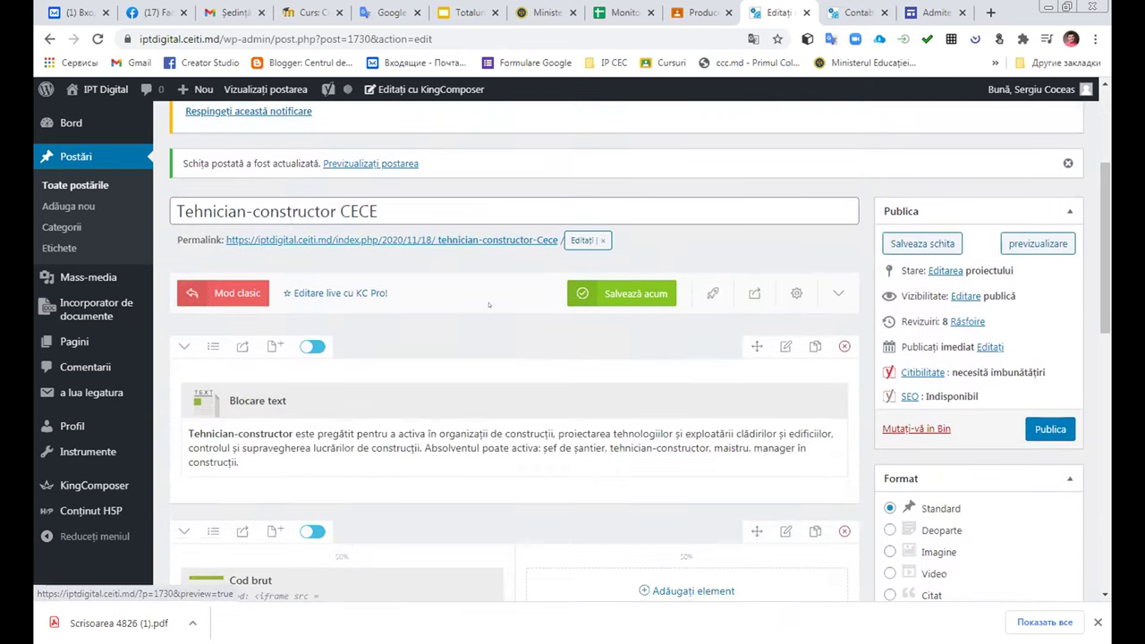
scroll(488, 305, "down", 1)
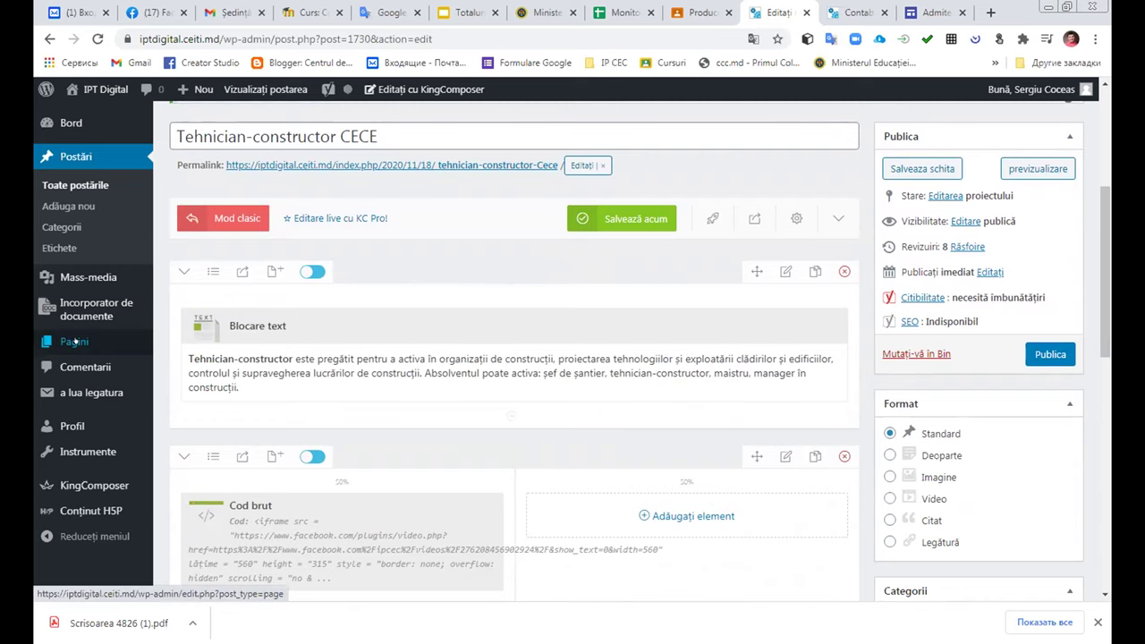
mouse_move(74, 341)
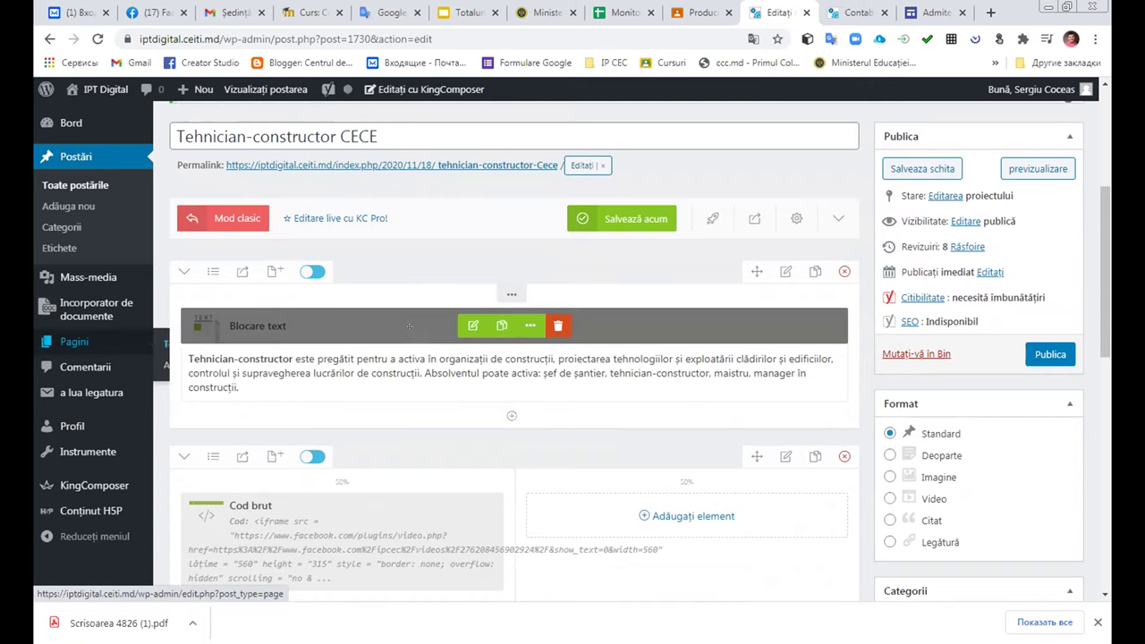
key("ctrl+s")
scroll(417, 332, "up", 1)
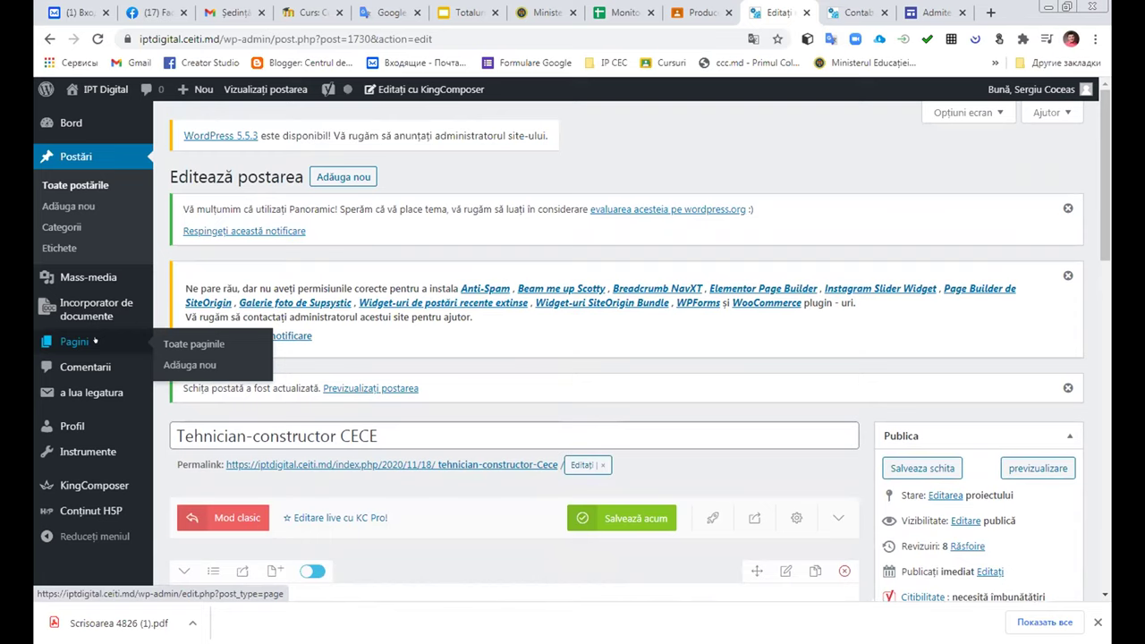
left_click(95, 341)
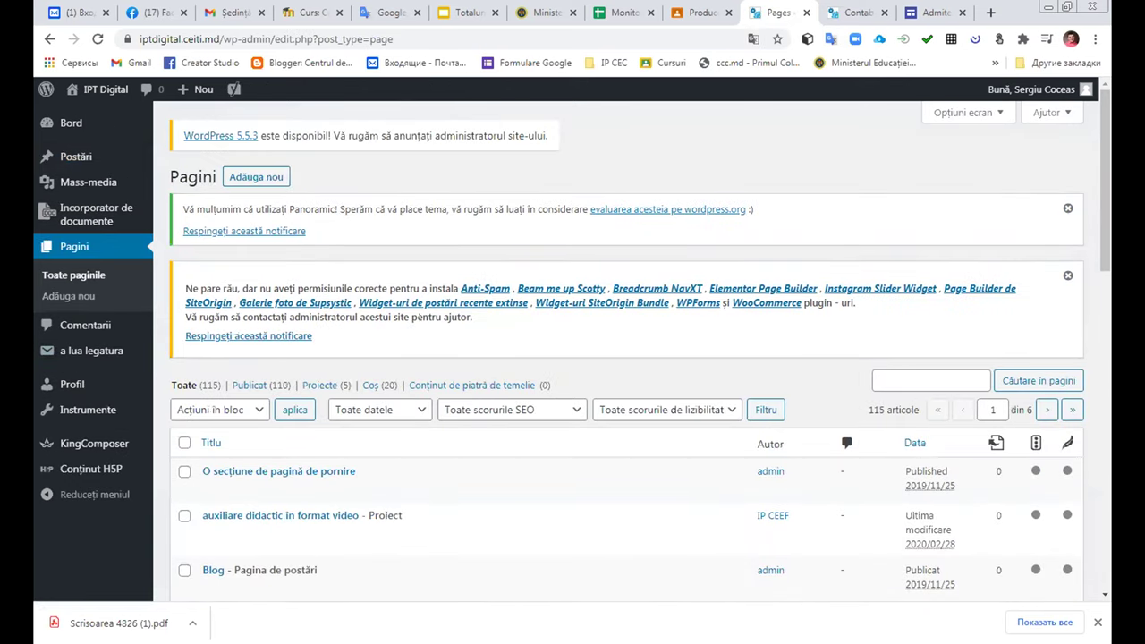
- Look through the site's page entries and continue to the second page of the list
scroll(420, 329, "down", 5)
scroll(420, 329, "down", 5)
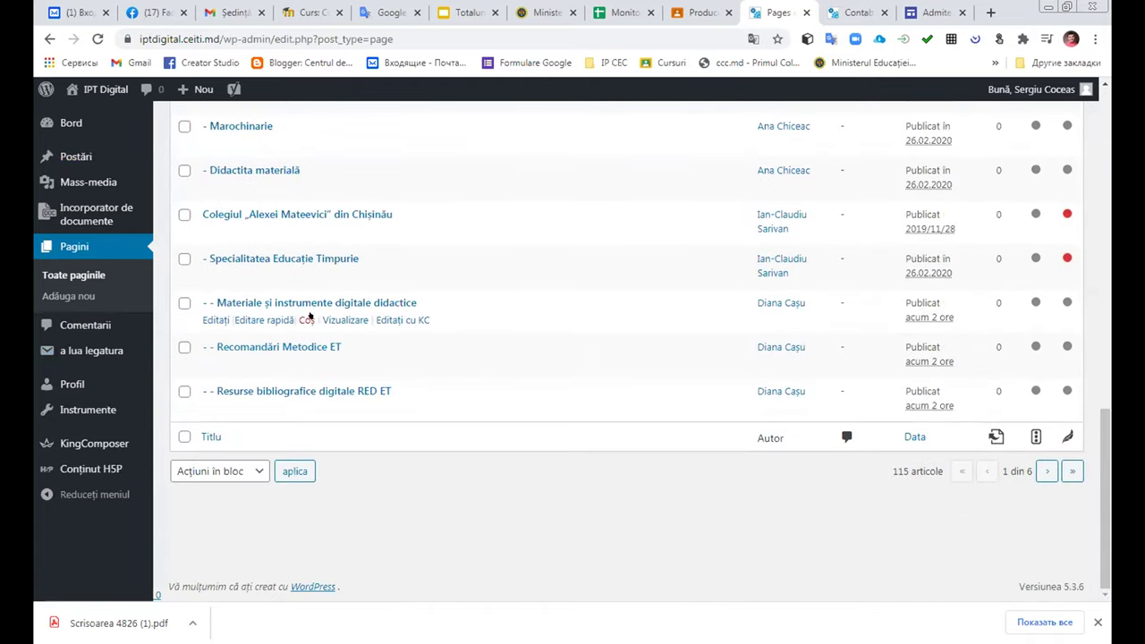
scroll(338, 243, "up", 7)
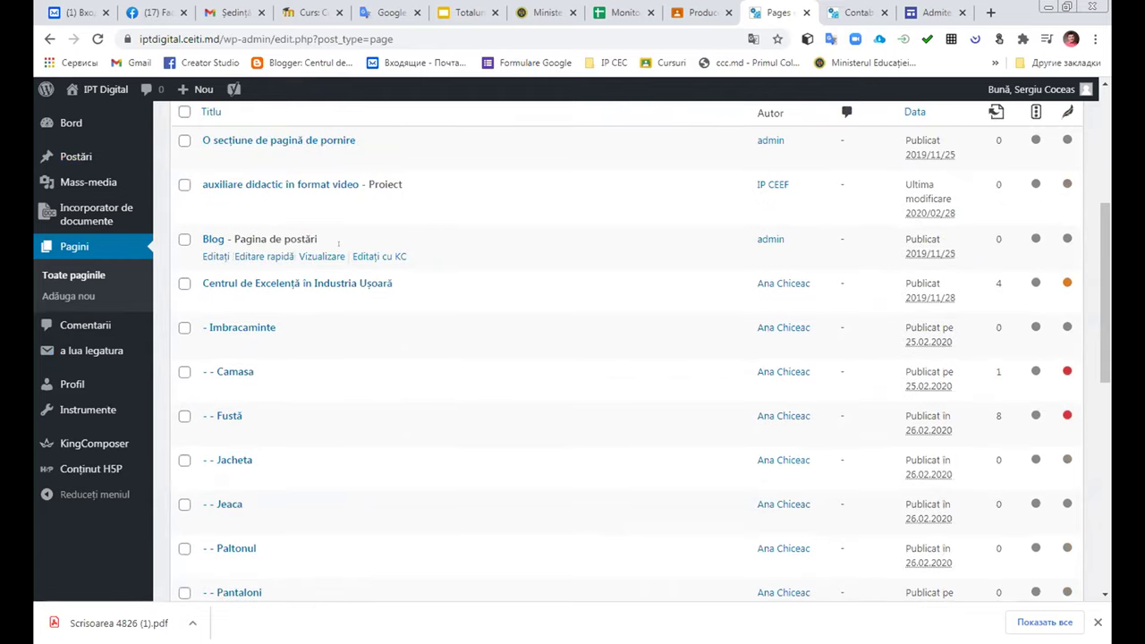
scroll(338, 244, "up", 3)
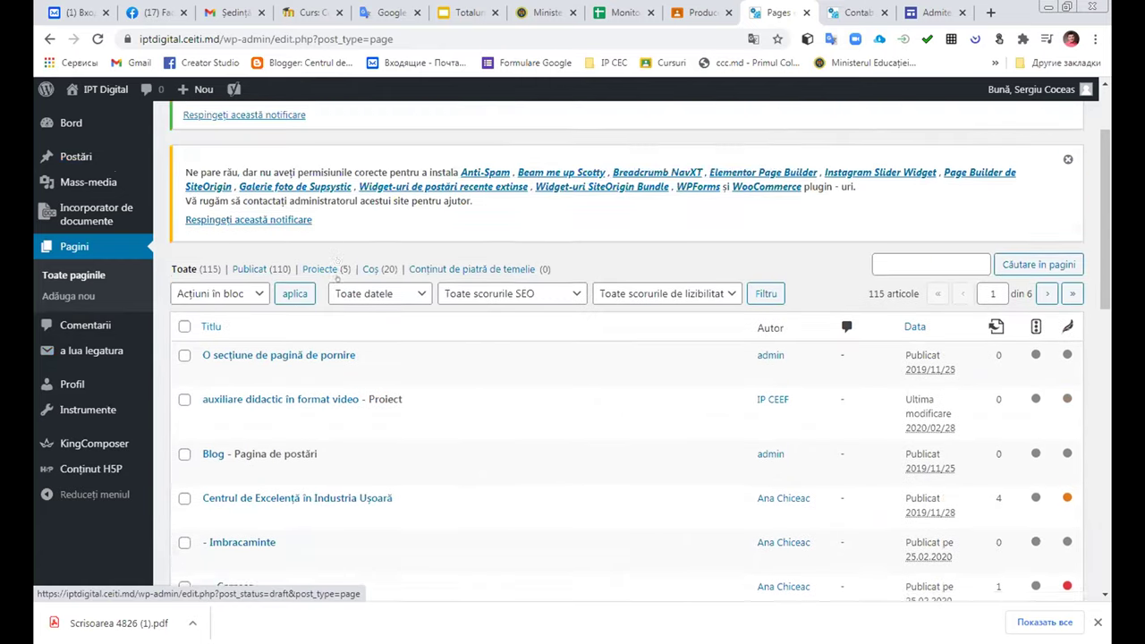
scroll(339, 278, "down", 10)
left_click(1045, 471)
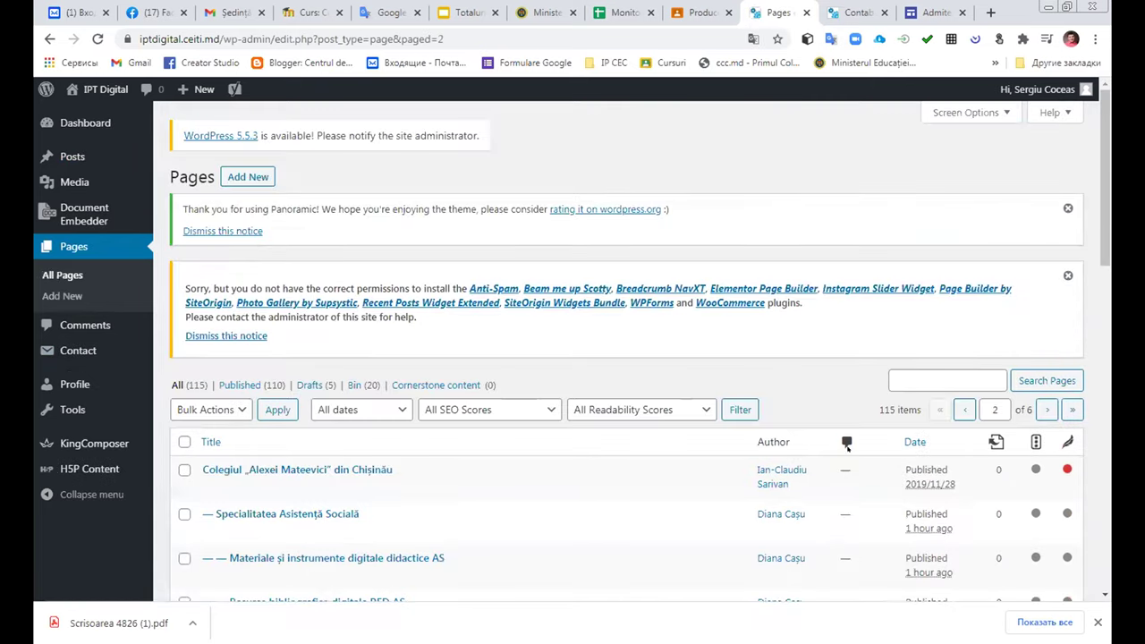
- Open the list of all posts and review the published and draft entries with their categories
mouse_move(83, 159)
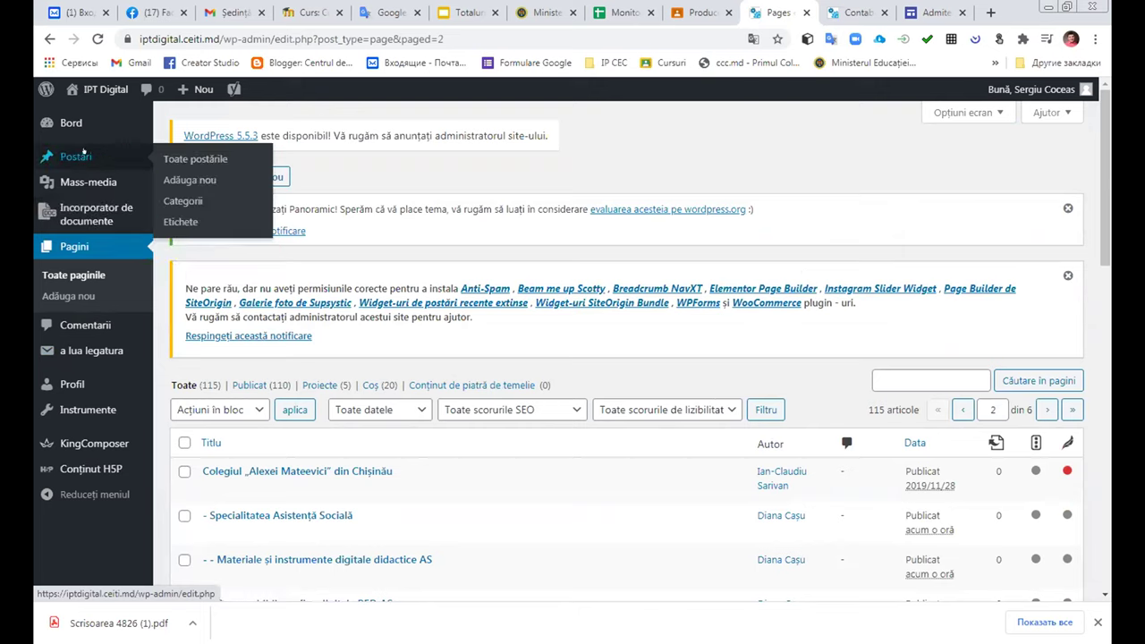
left_click(76, 150)
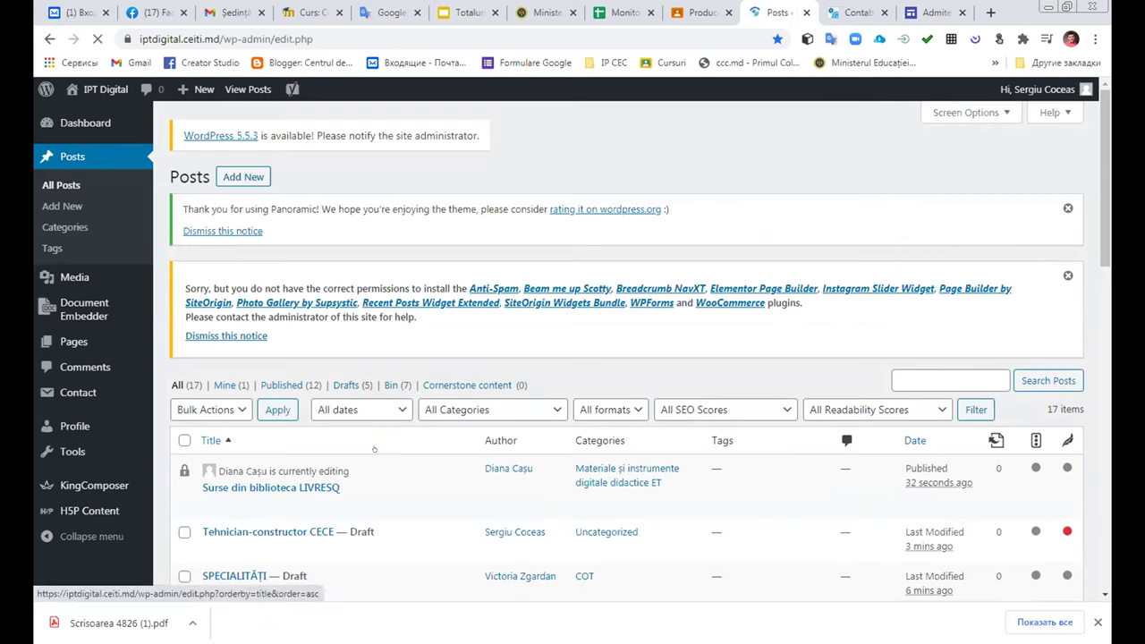
scroll(732, 509, "down", 4)
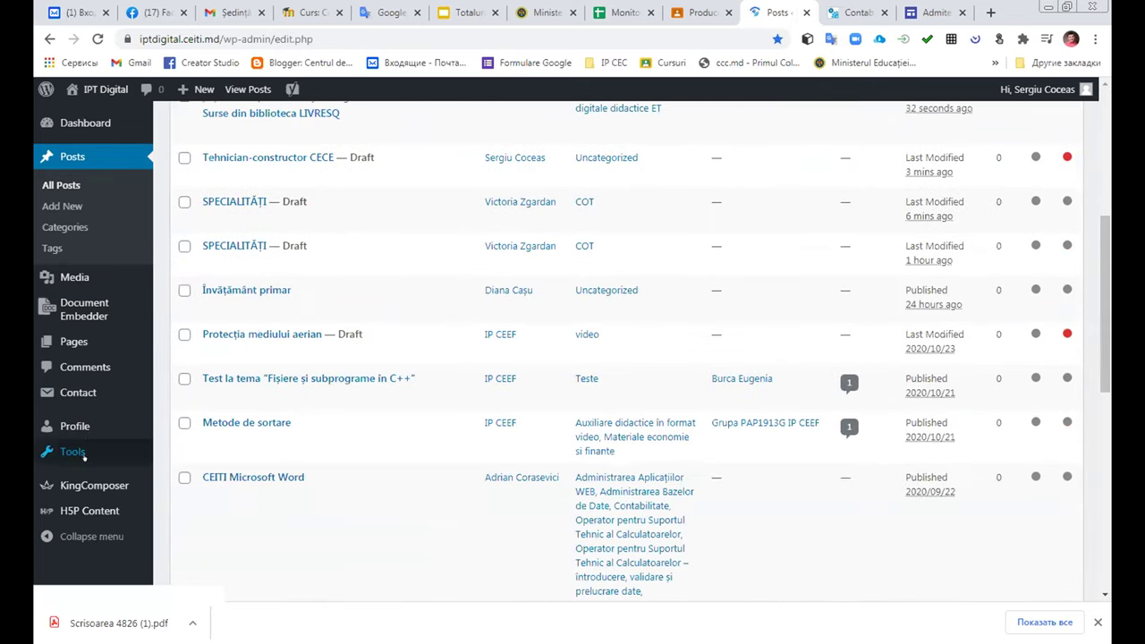
mouse_move(72, 338)
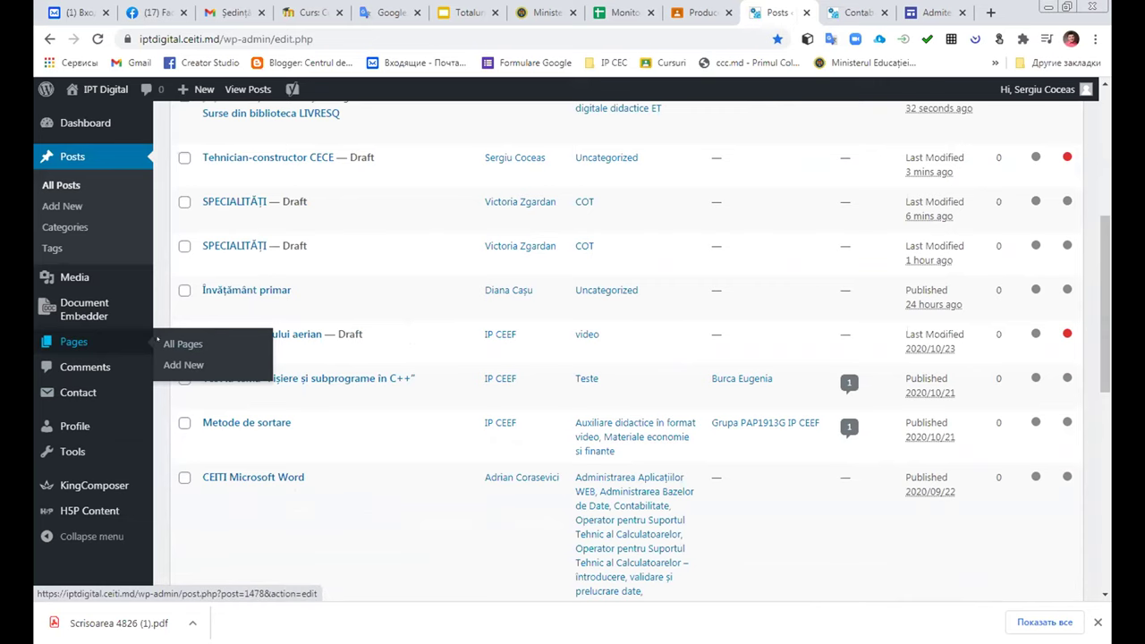
scroll(537, 361, "up", 4)
scroll(537, 360, "down", 2)
mouse_move(358, 312)
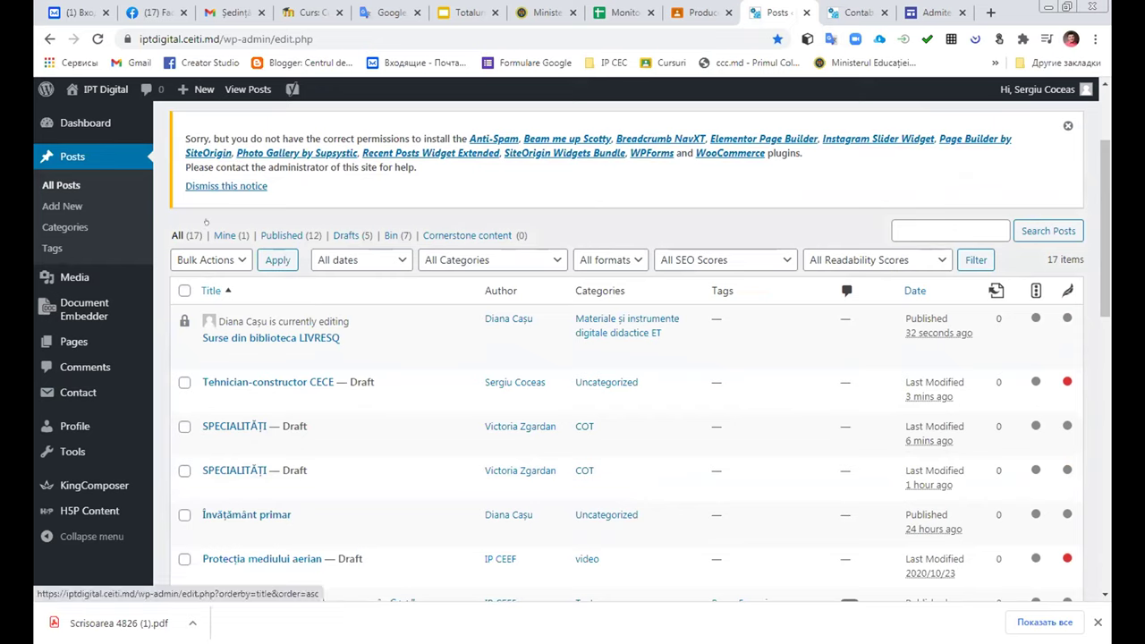
left_click(62, 185)
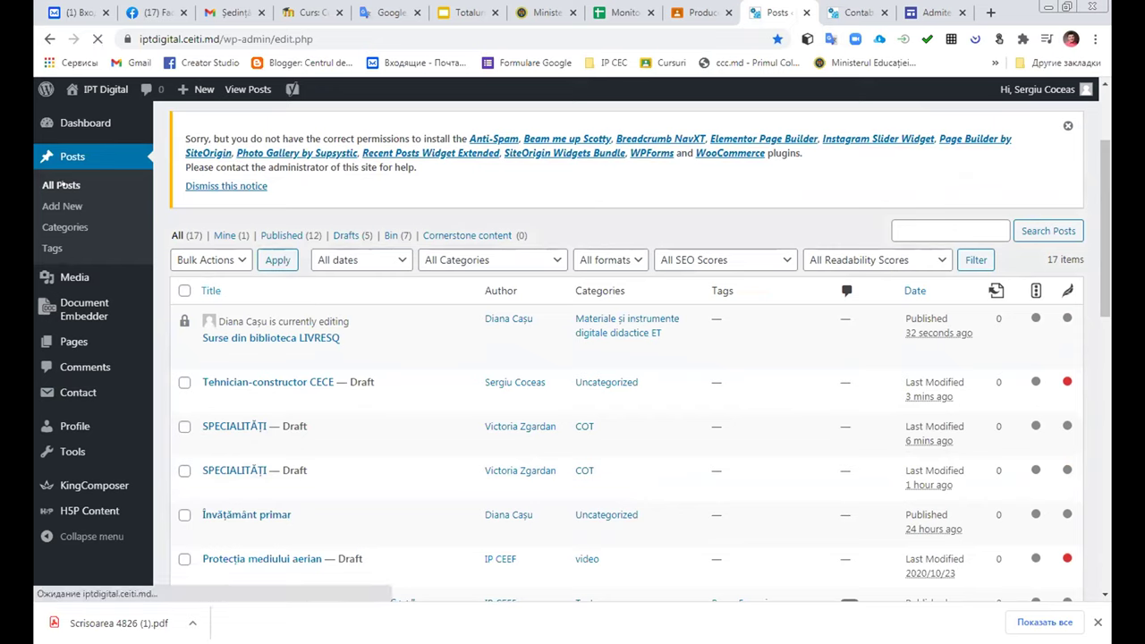
scroll(431, 327, "down", 5)
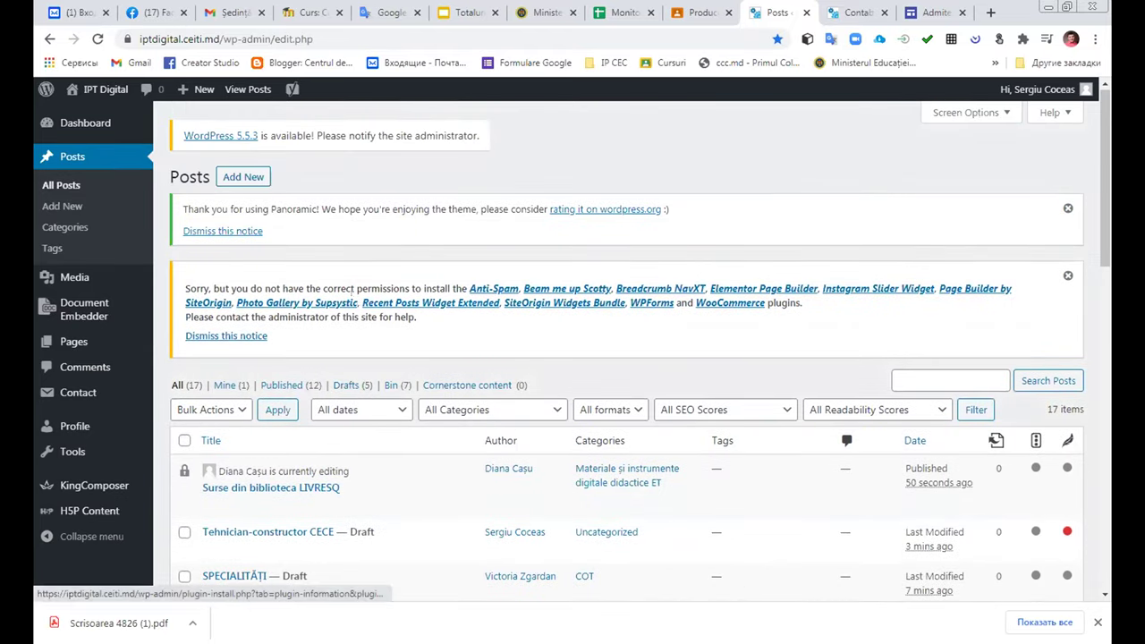
- Open the Tehnician-constructor CECE draft from the posts list for editing and go over its Yoast SEO section
left_click(82, 158)
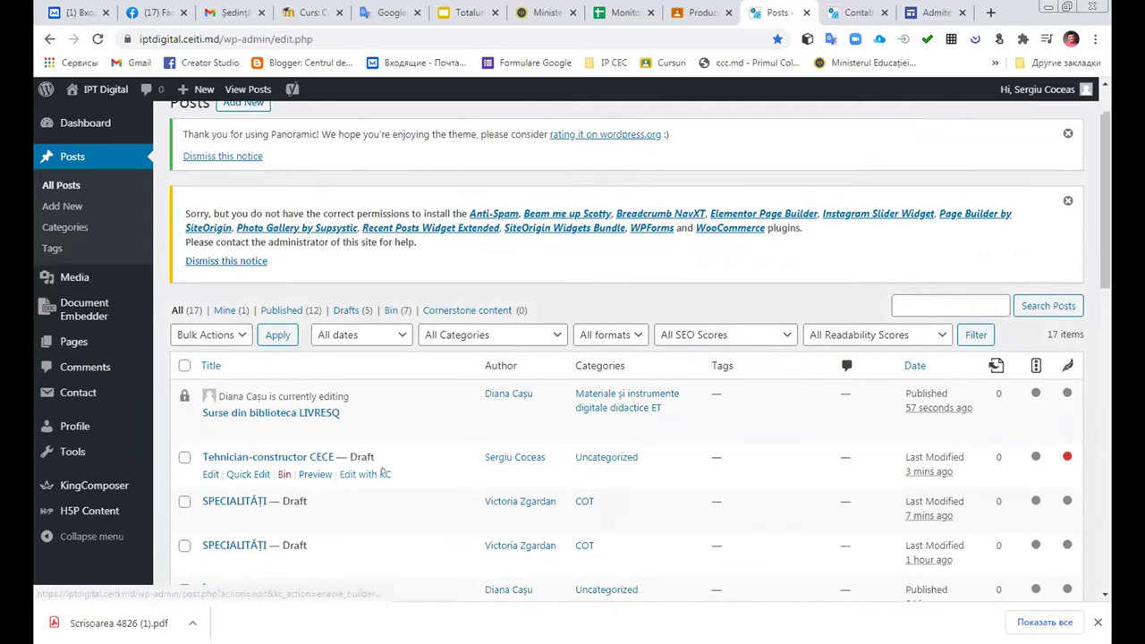
scroll(296, 420, "down", 1)
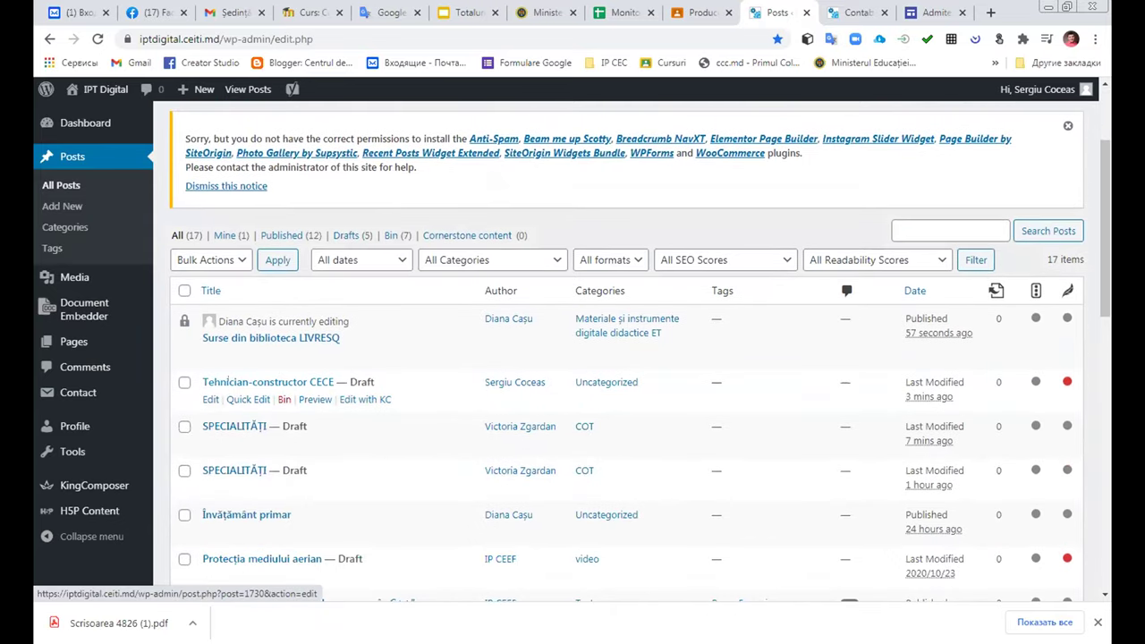
left_click(210, 399)
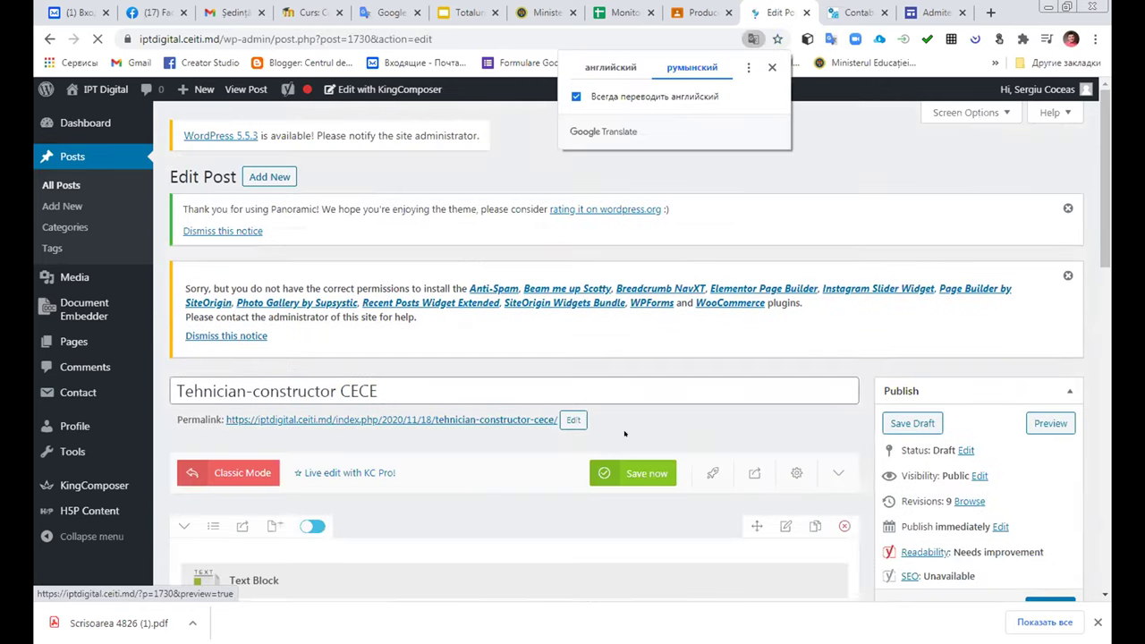
scroll(625, 434, "down", 8)
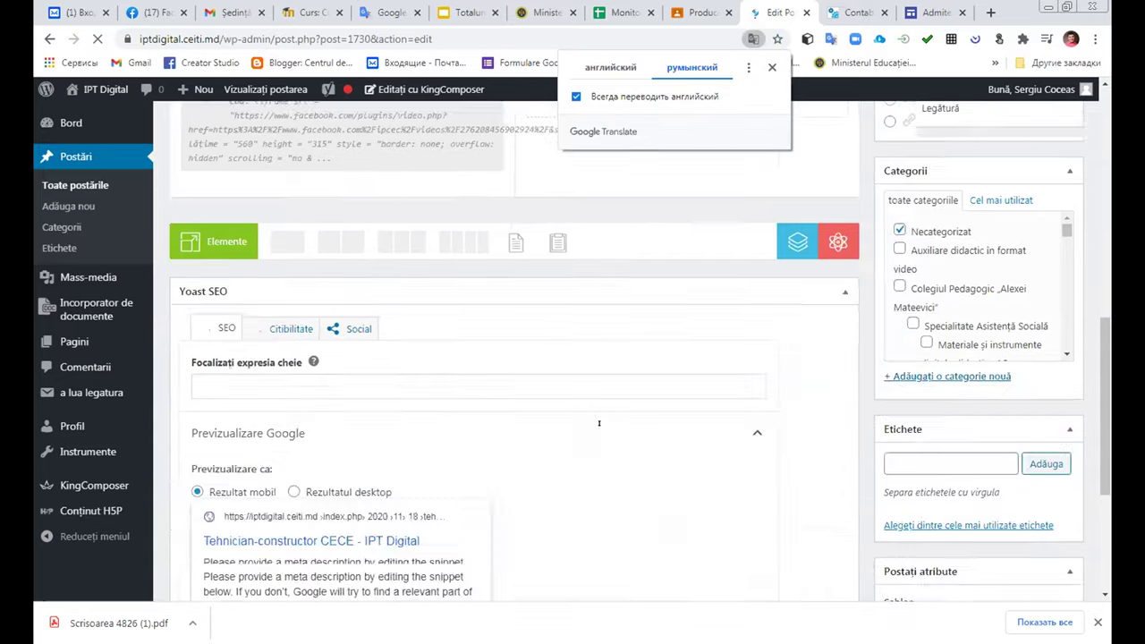
scroll(599, 423, "down", 3)
scroll(454, 435, "down", 1)
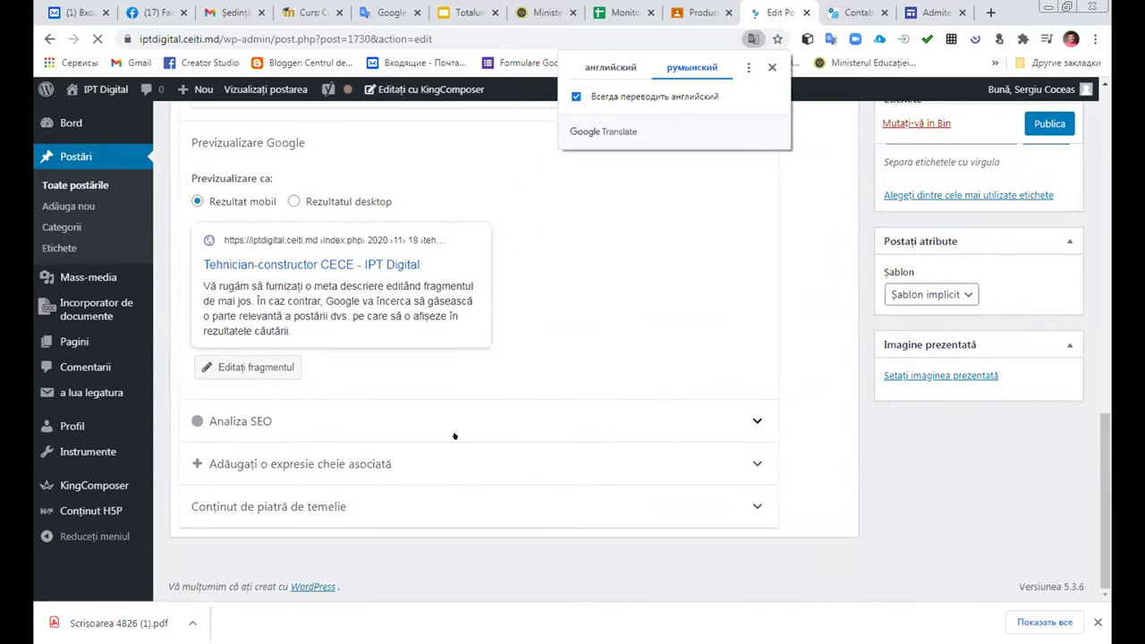
scroll(459, 435, "up", 2)
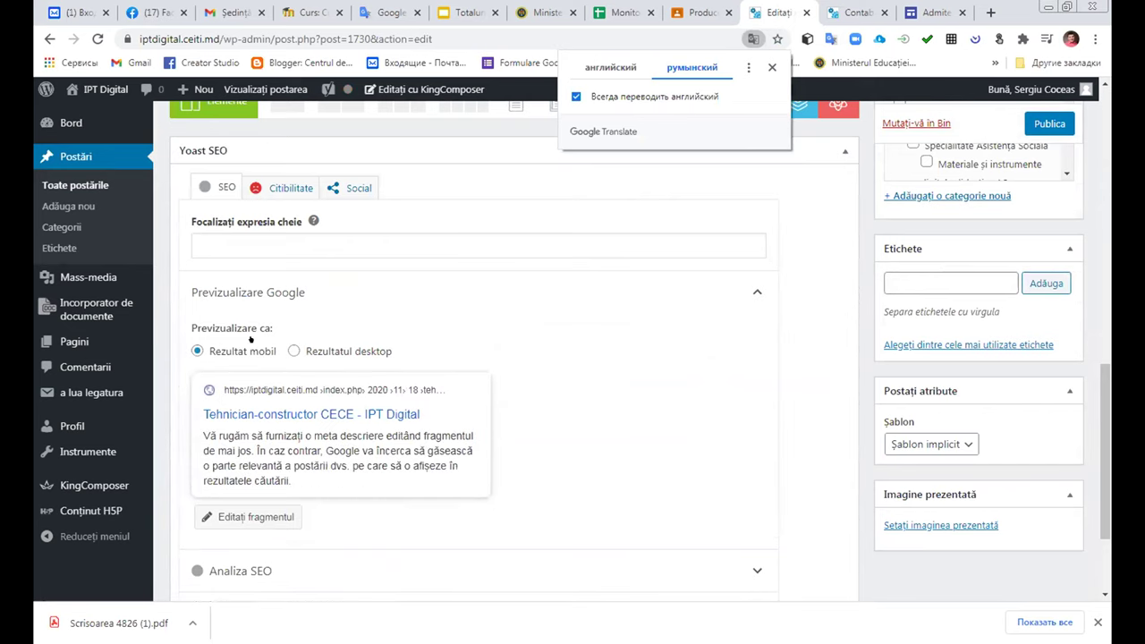
- Assign the post to the CECE category under Construcții
scroll(288, 303, "up", 2)
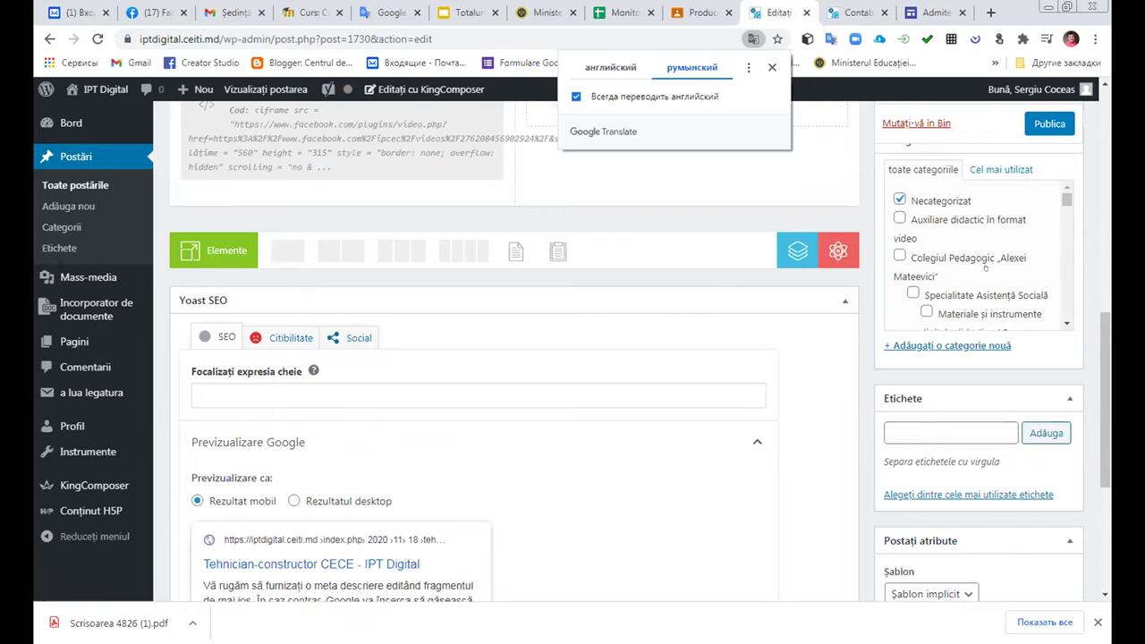
scroll(1054, 207, "down", 2)
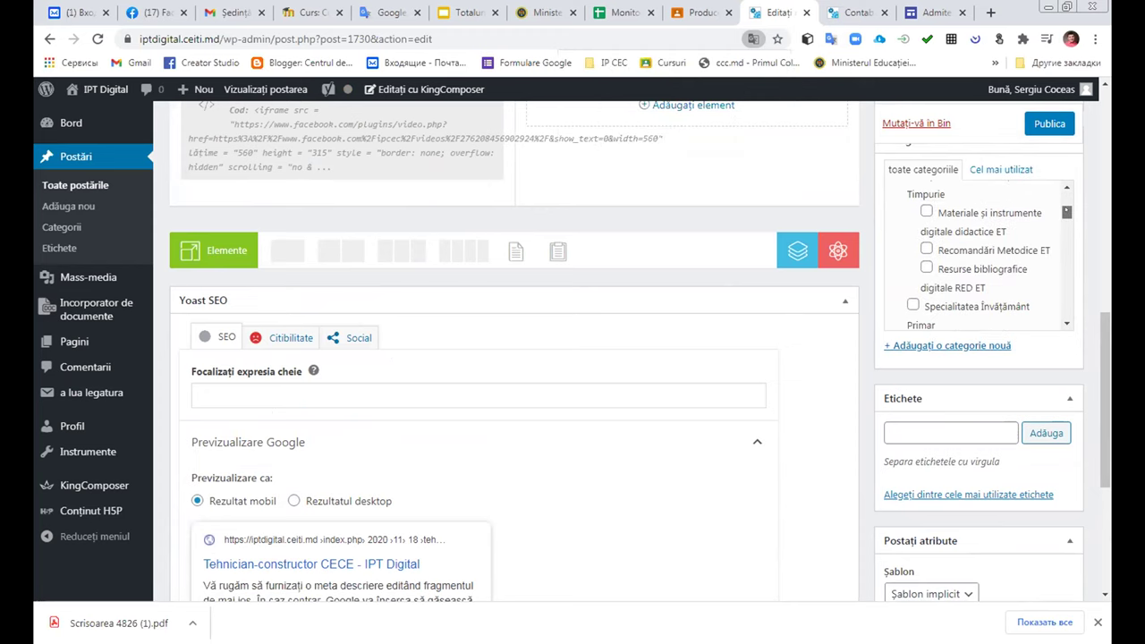
scroll(970, 267, "down", 2)
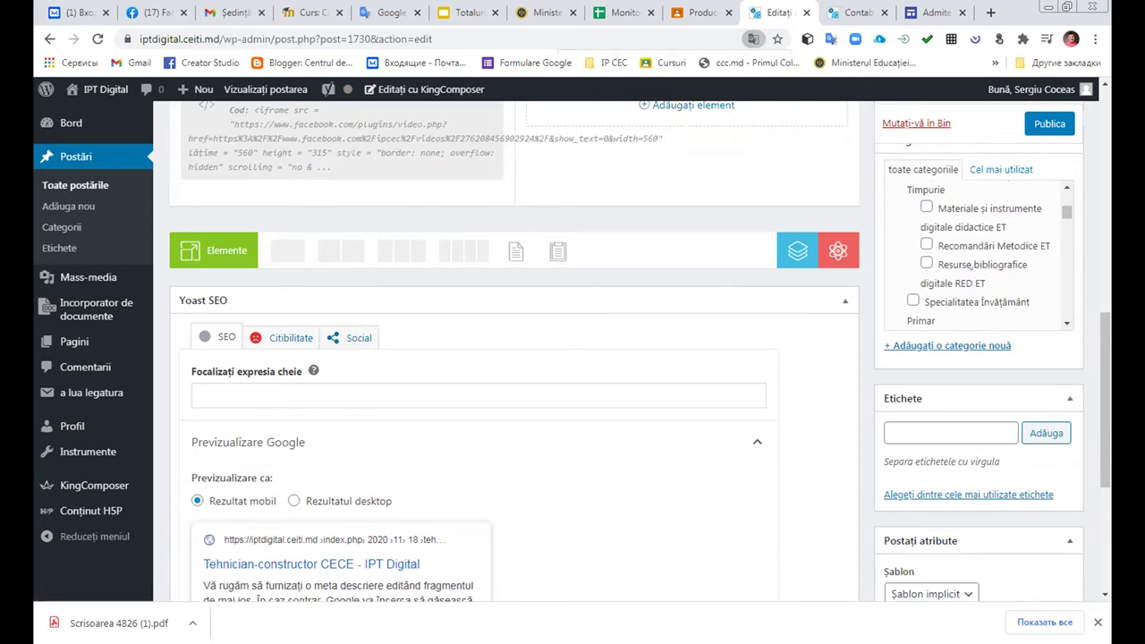
scroll(970, 267, "down", 4)
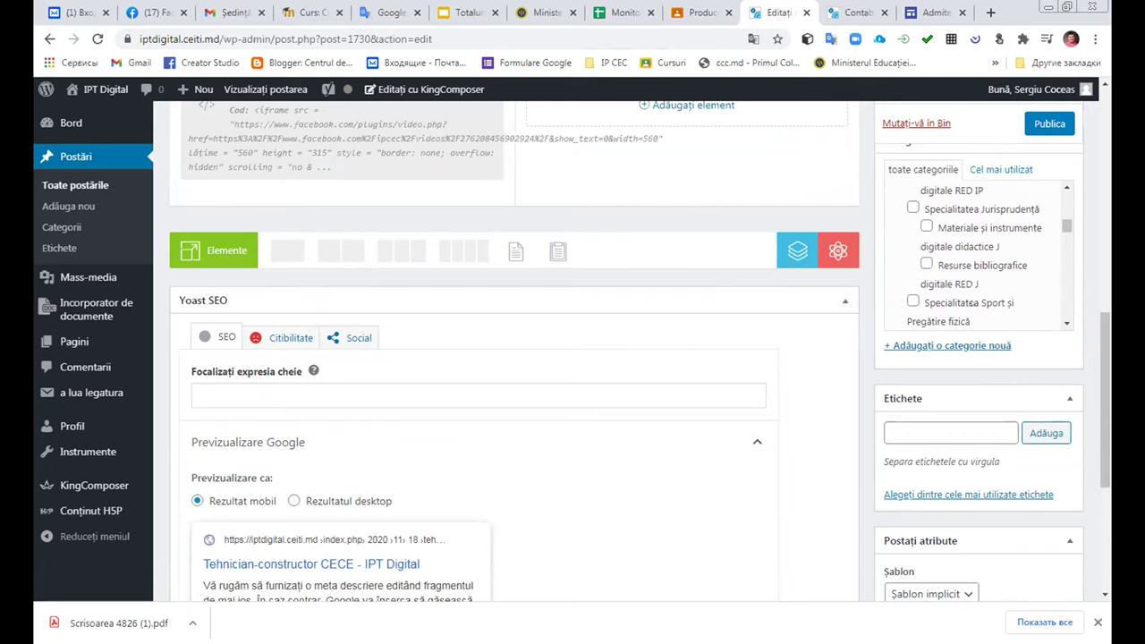
scroll(970, 303, "down", 3)
scroll(911, 241, "up", 2)
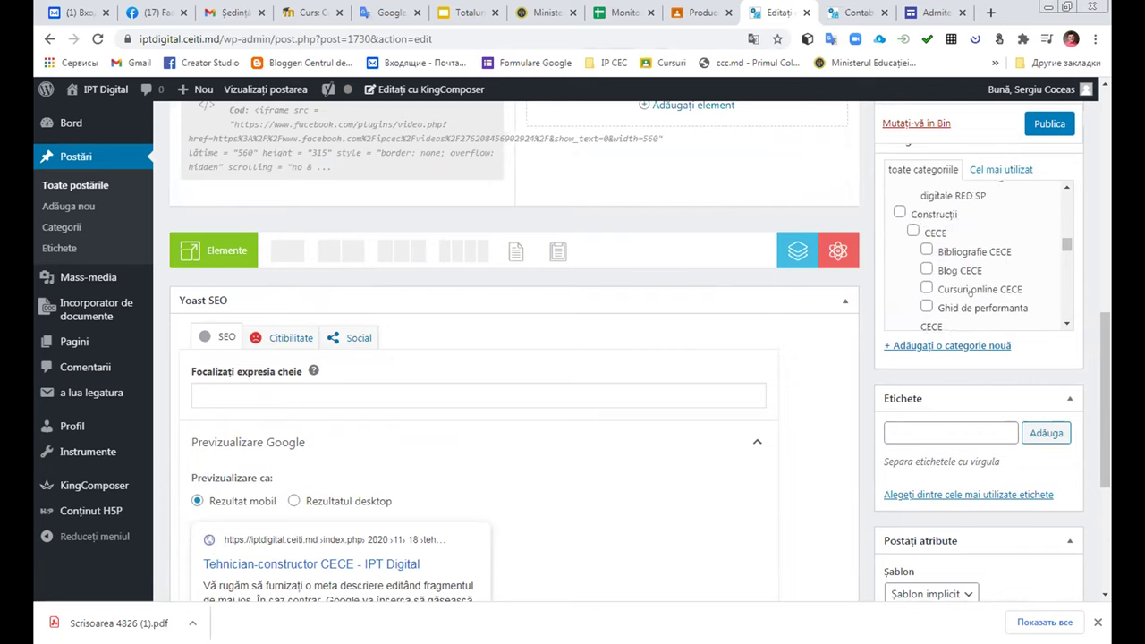
left_click(912, 231)
scroll(1038, 265, "down", 2)
scroll(1032, 266, "up", 2)
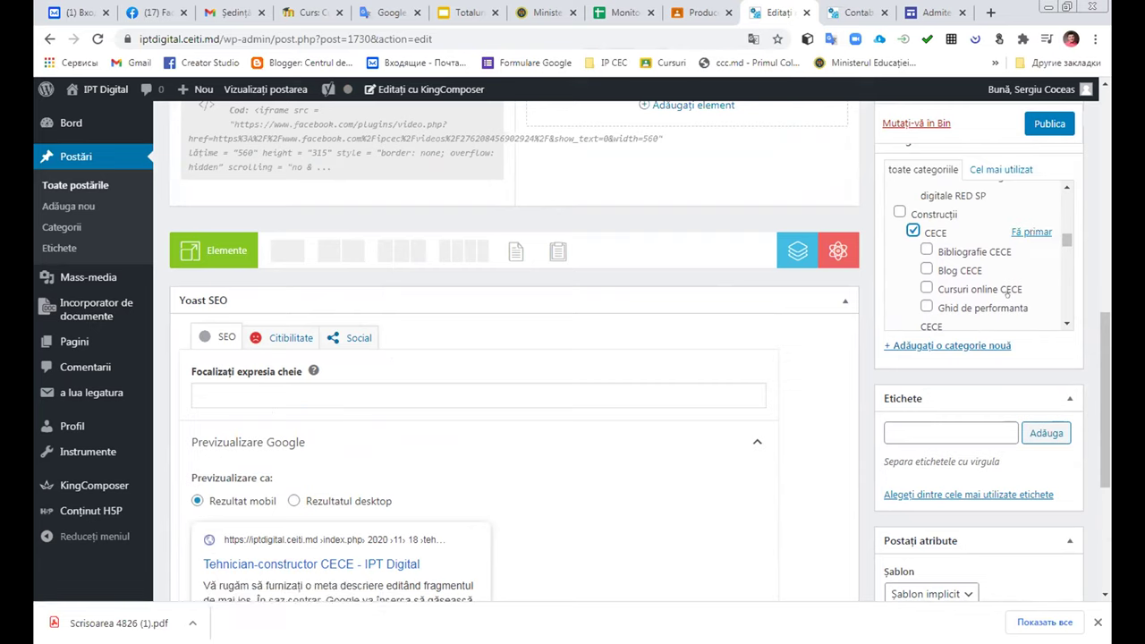
- Examine the post's category list, including the Construcții subcategories and which category is marked as primary
scroll(1007, 294, "up", 2)
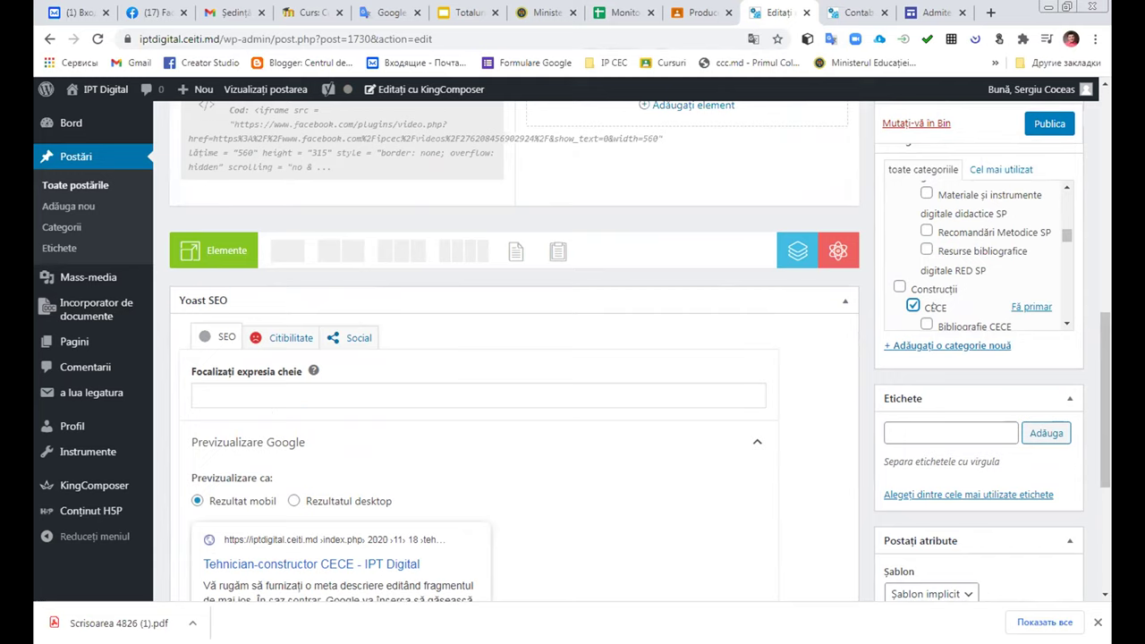
scroll(936, 307, "down", 4)
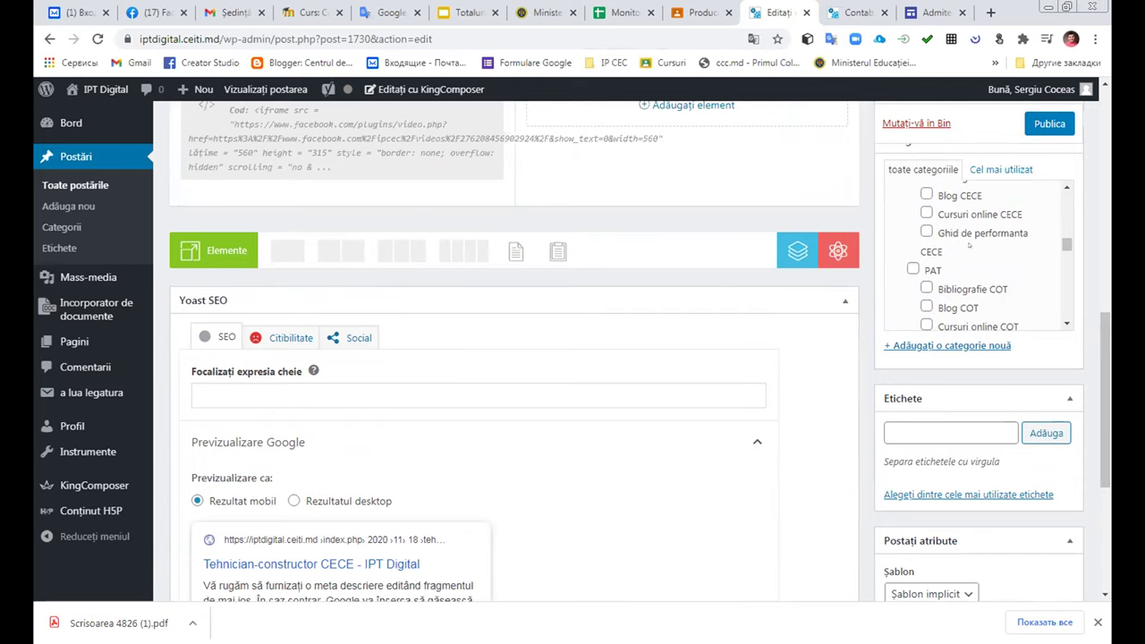
scroll(969, 244, "up", 2)
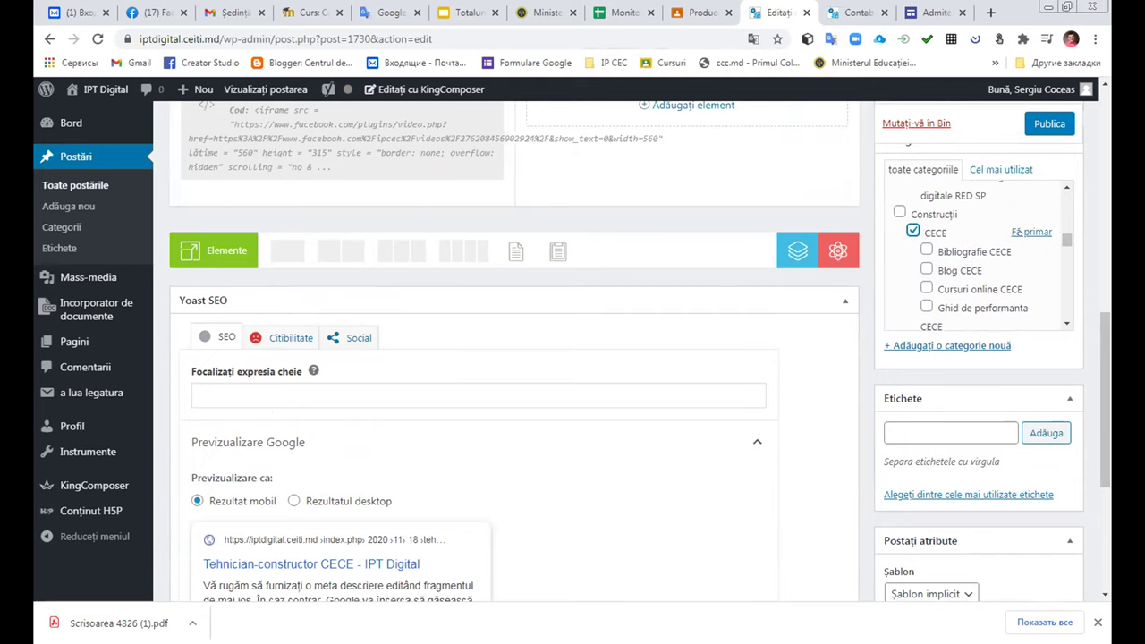
scroll(962, 331, "up", 4)
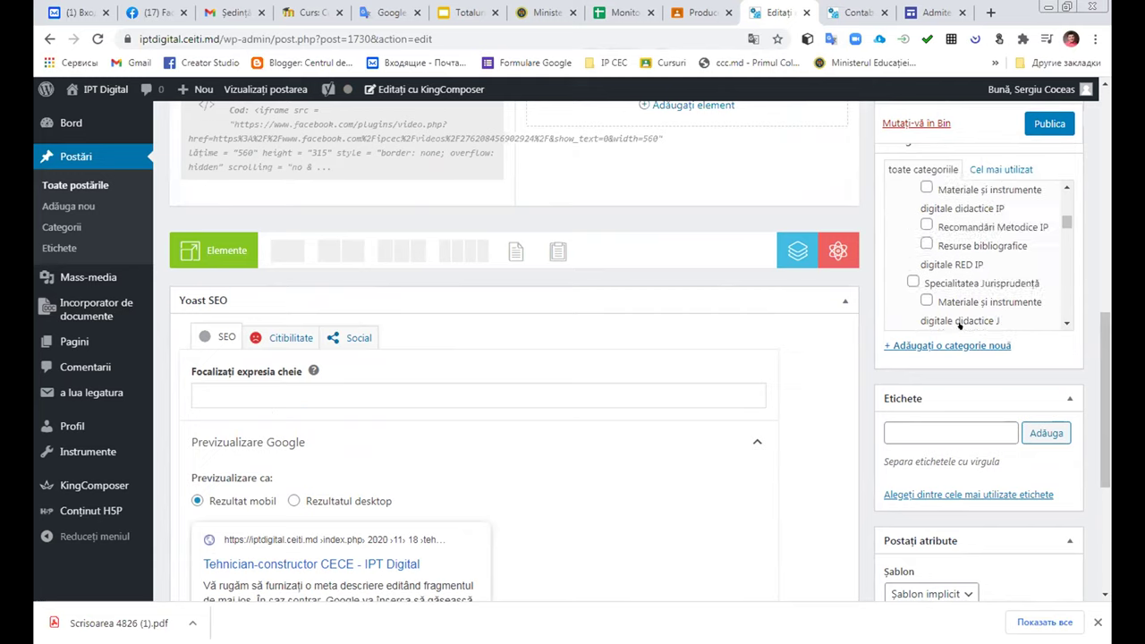
scroll(960, 318, "up", 5)
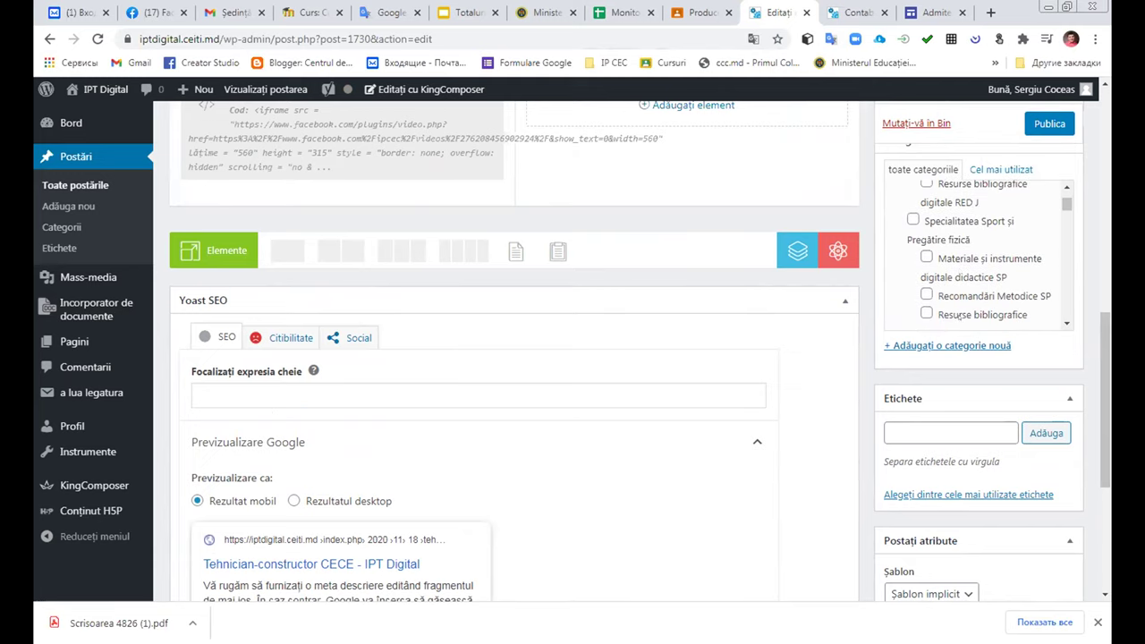
scroll(958, 315, "up", 1)
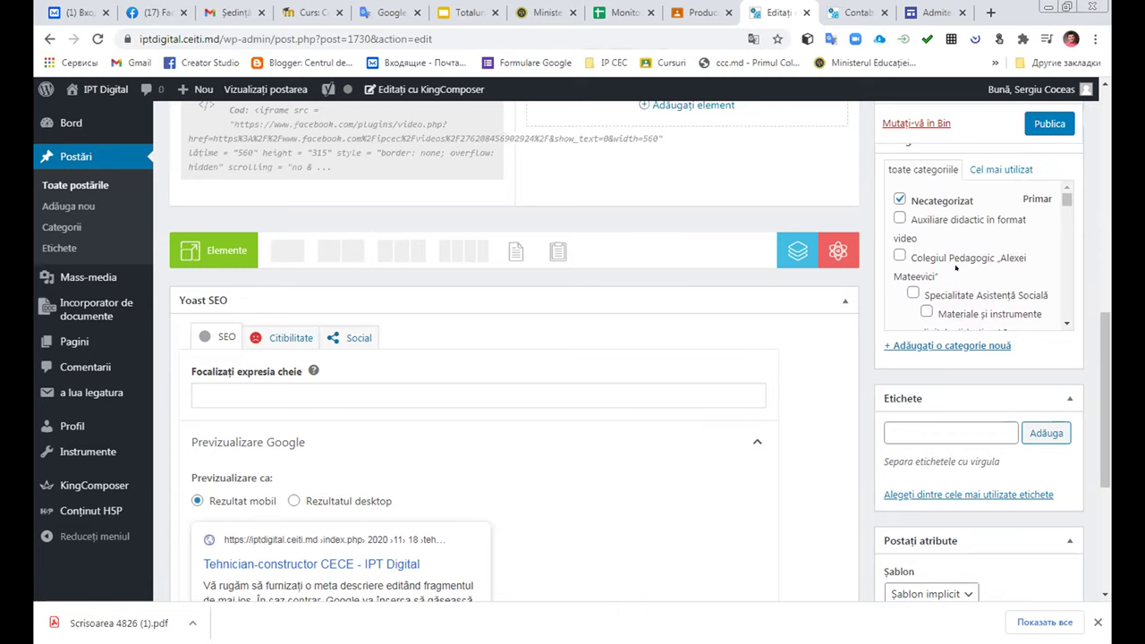
scroll(980, 260, "down", 5)
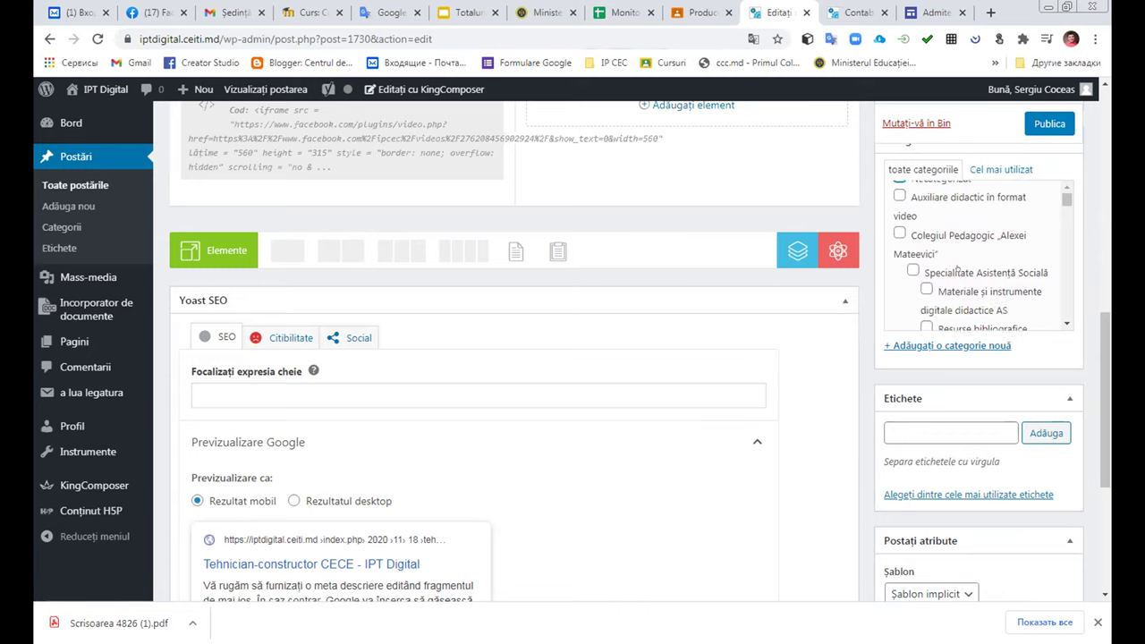
- Check the CECE selection under Construcții in the post's category list and save the draft
scroll(982, 293, "down", 3)
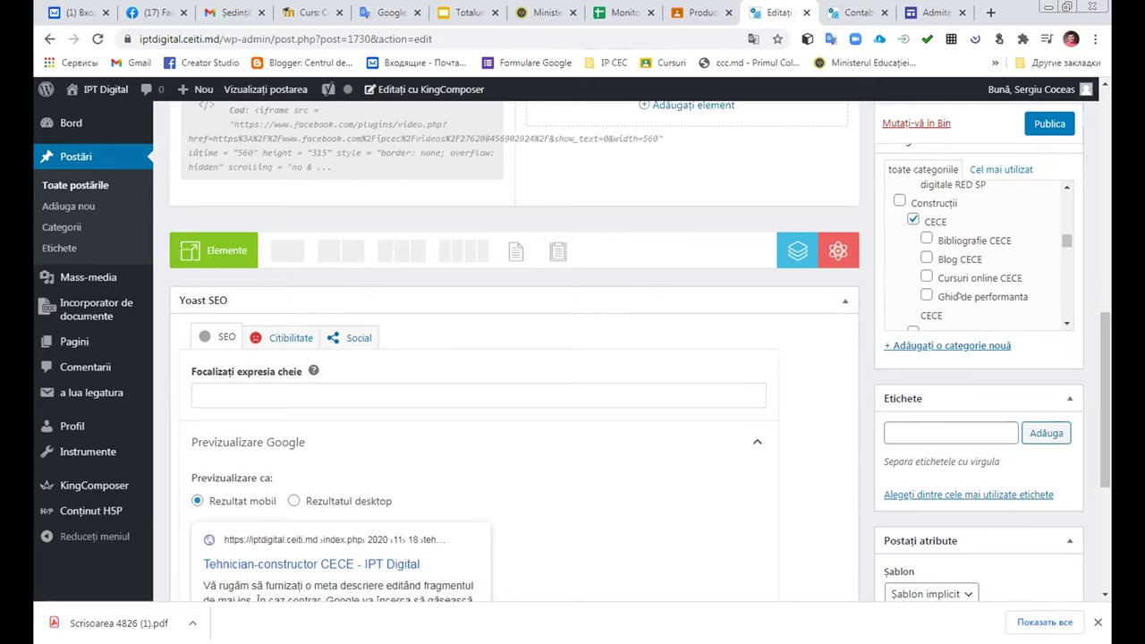
scroll(957, 298, "up", 1)
scroll(957, 298, "down", 1)
left_click_drag(1103, 340, 1104, 292)
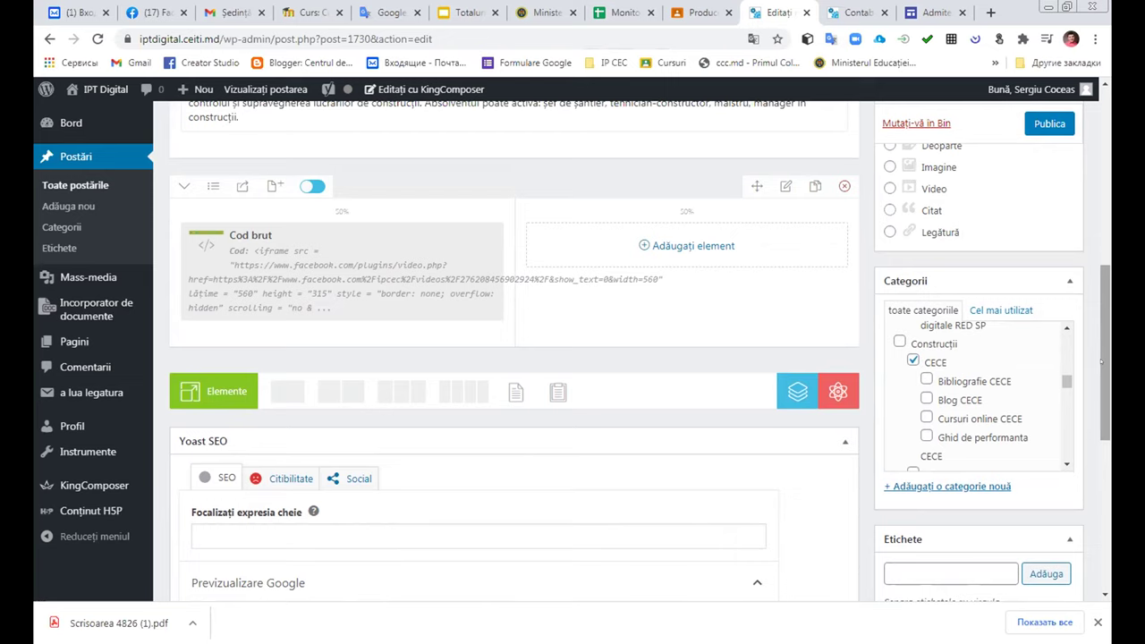
left_click_drag(1103, 362, 1104, 367)
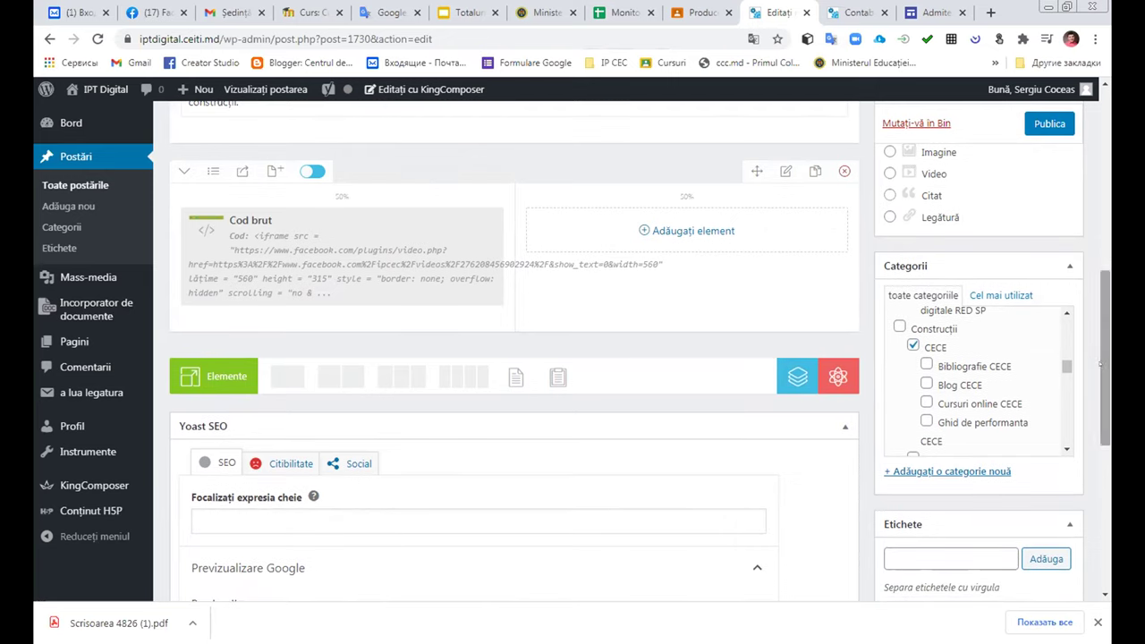
scroll(1007, 378, "down", 2)
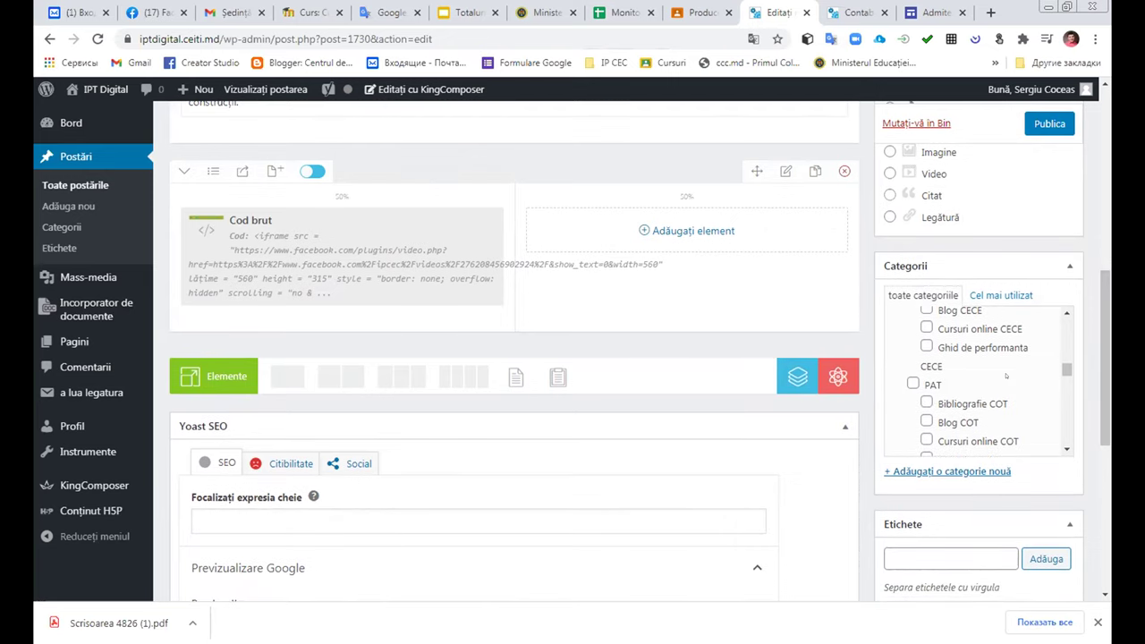
scroll(1007, 376, "up", 2)
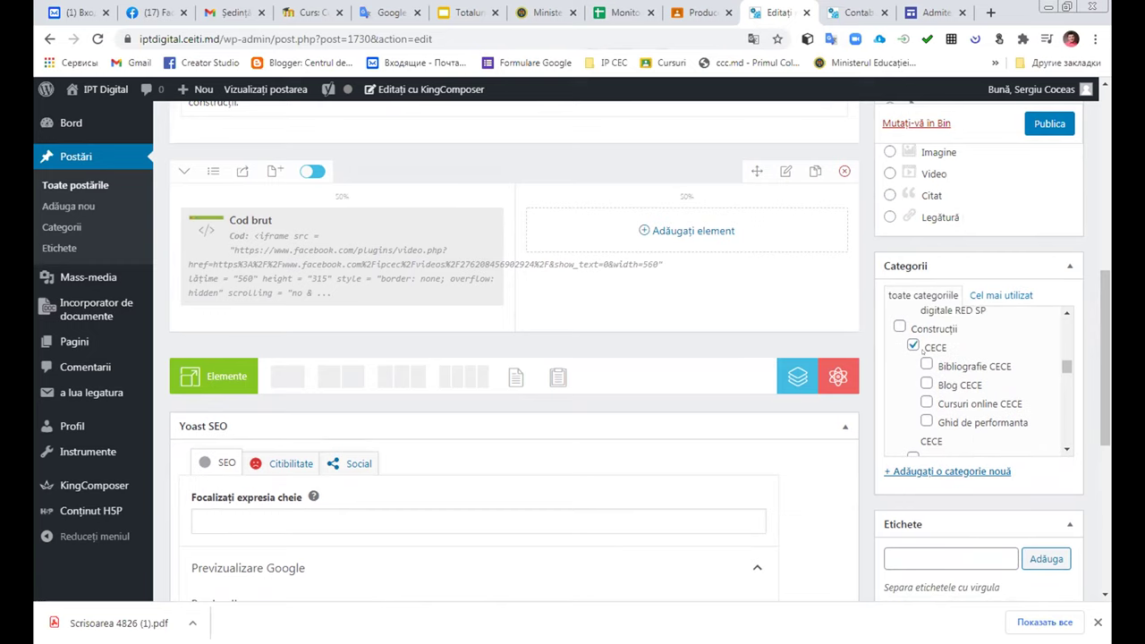
scroll(913, 346, "up", 2)
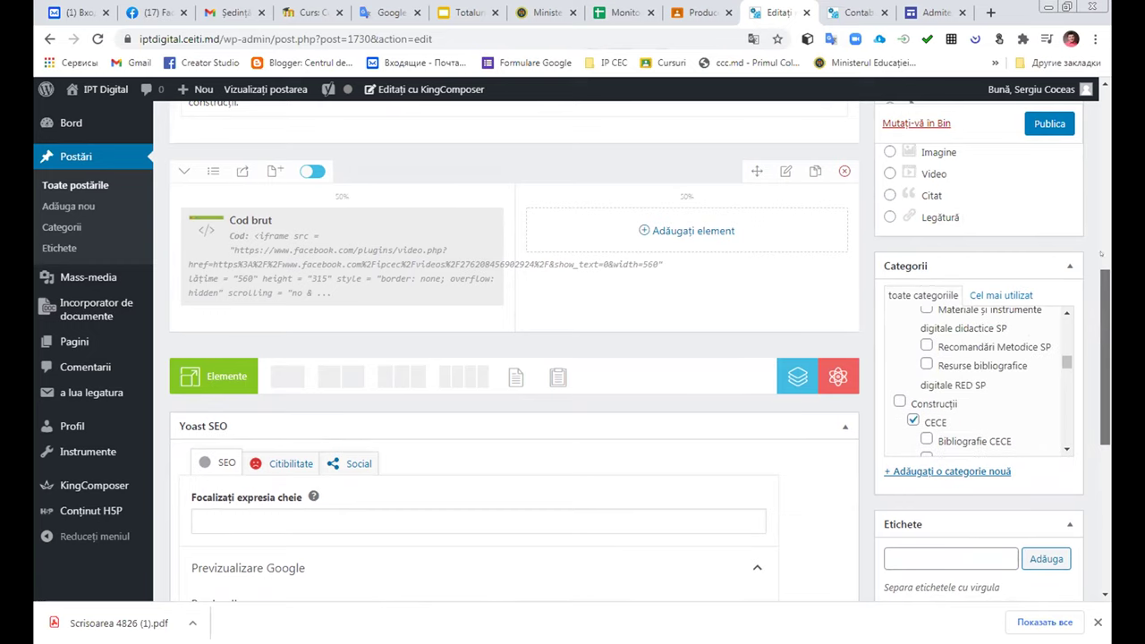
left_click(1102, 253)
left_click(912, 362)
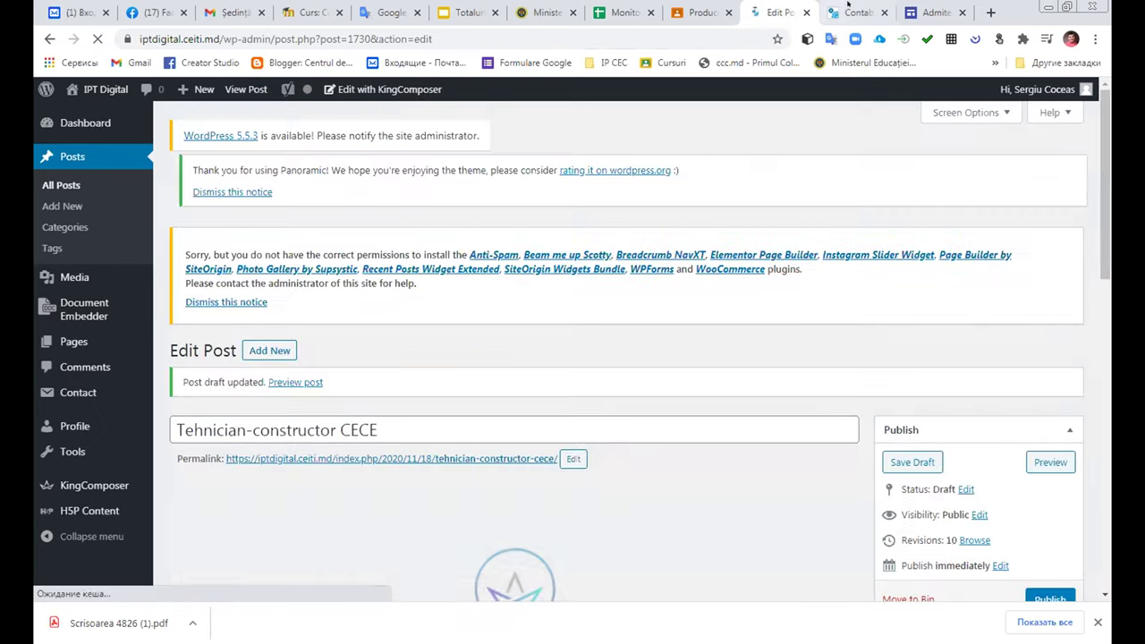
- View the site's CECE page under Construcții and preview the Tehnician-constructor CECE draft
left_click(848, 7)
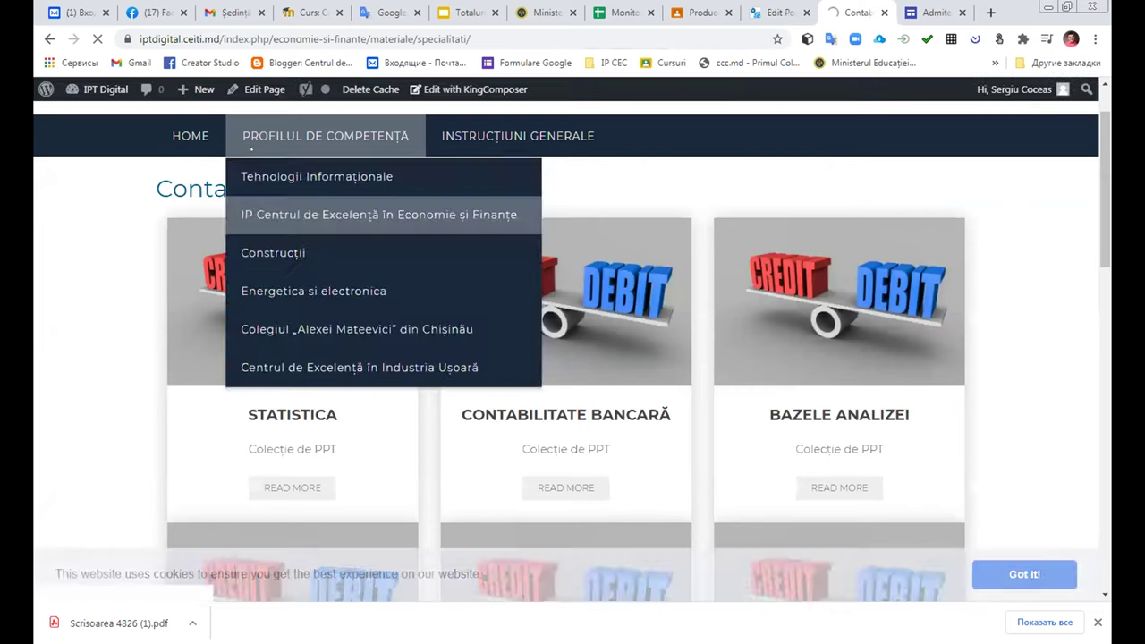
left_click(660, 258)
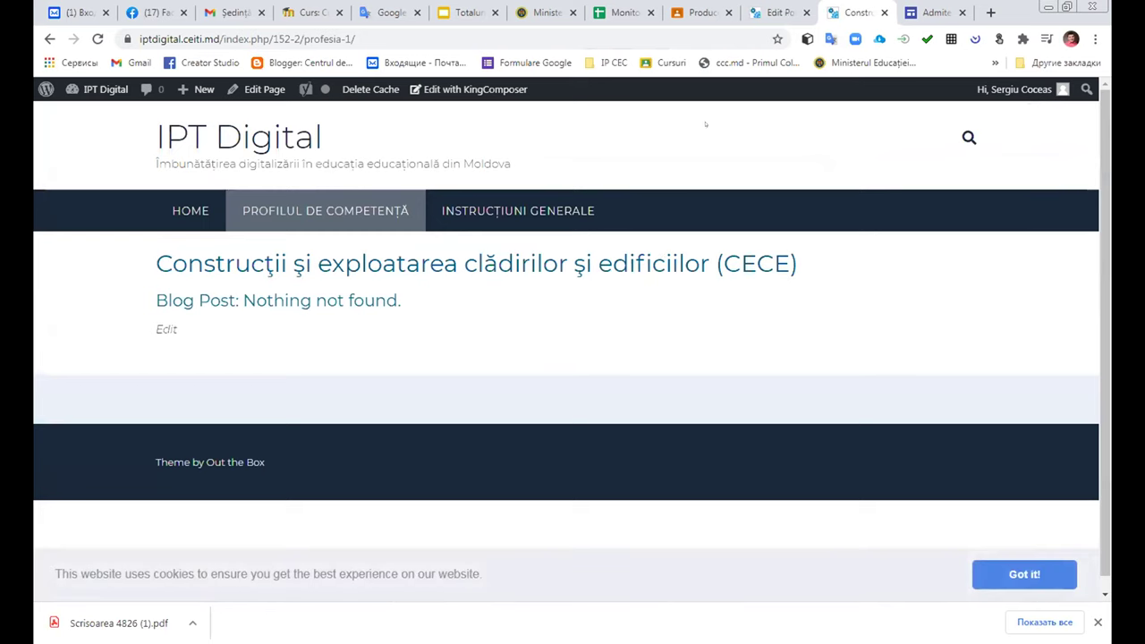
left_click(775, 13)
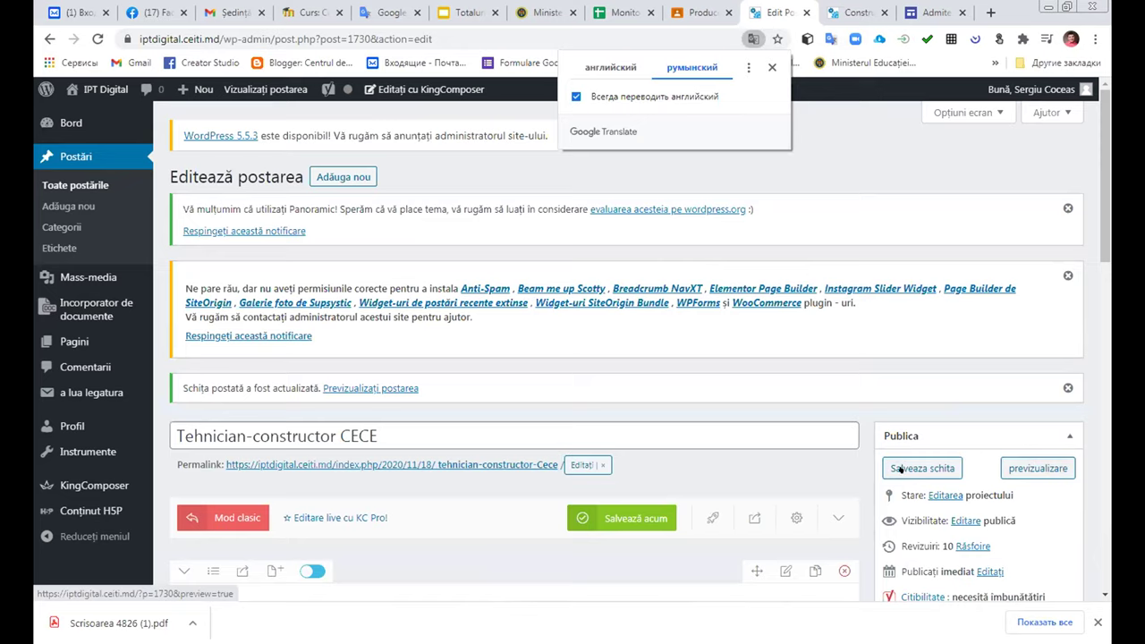
left_click(1020, 469)
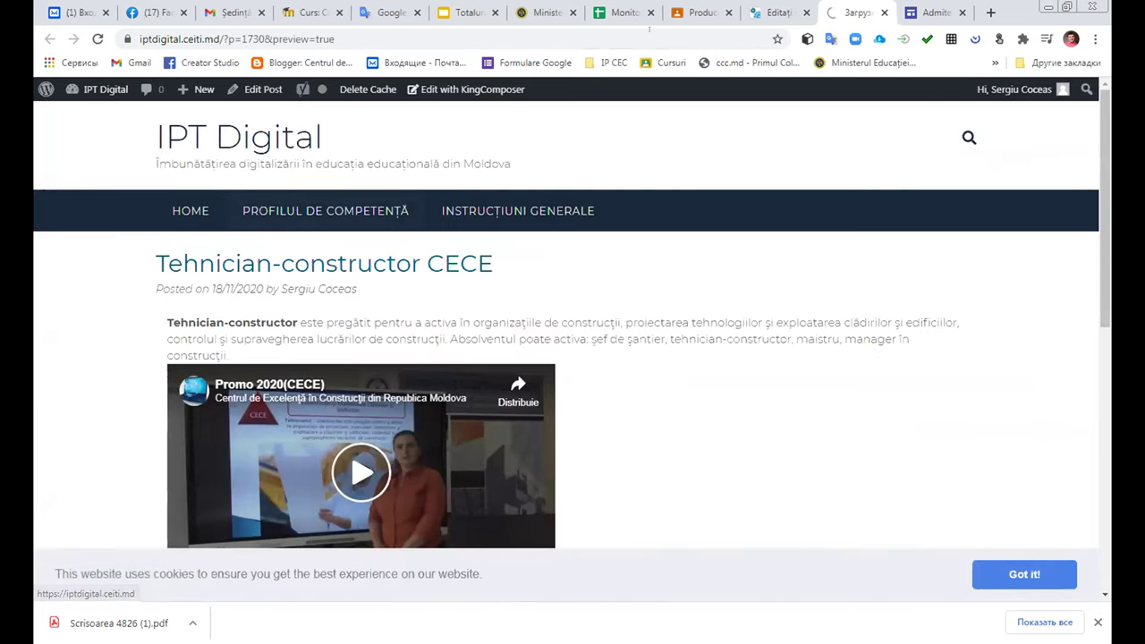
- Save the post draft again from the editor and review its category list down to the Construcții entries
left_click(778, 13)
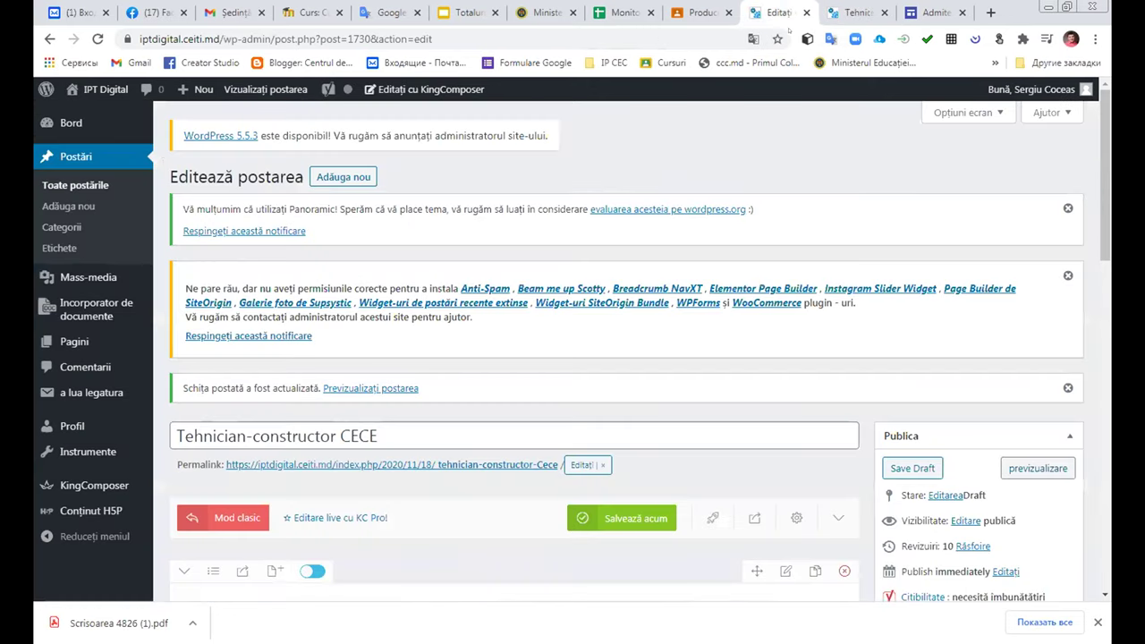
left_click(913, 468)
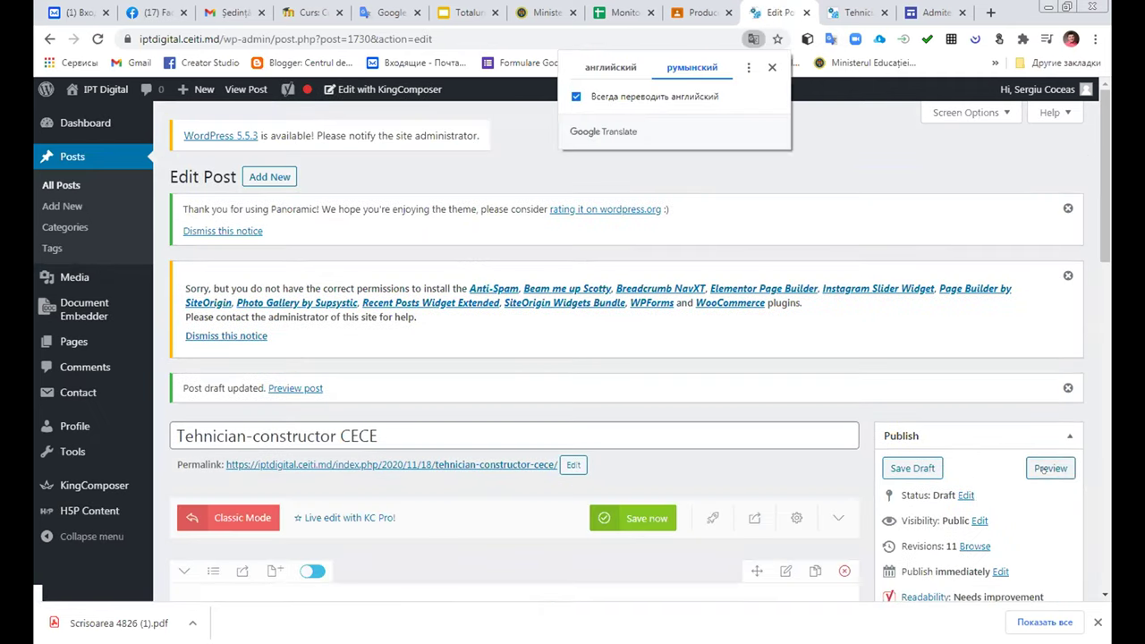
scroll(997, 474, "down", 4)
scroll(992, 482, "down", 5)
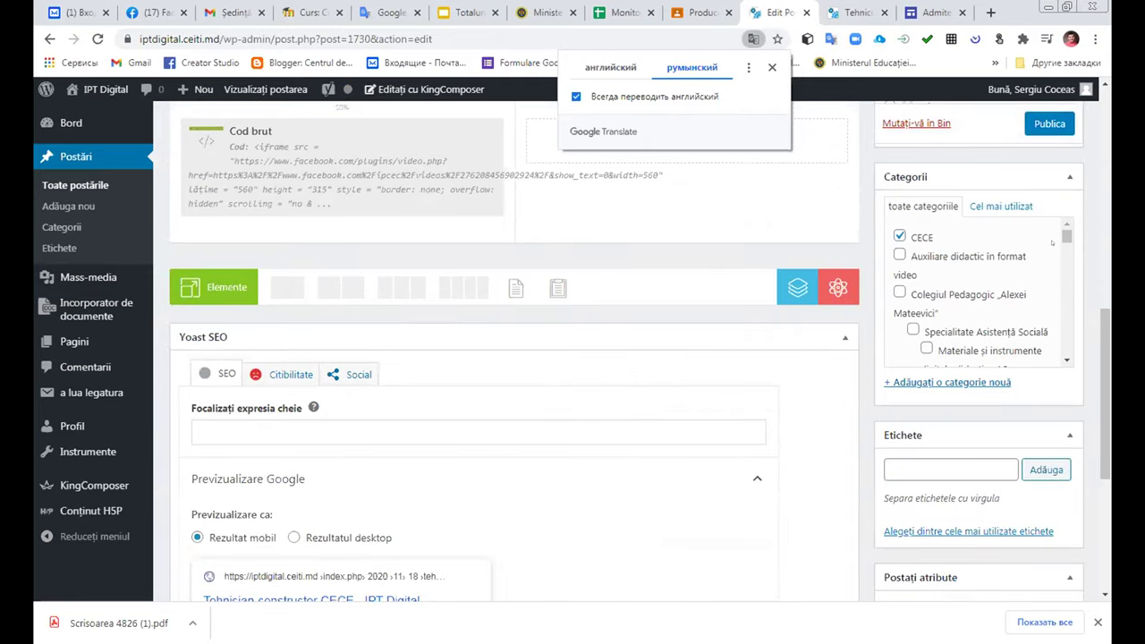
scroll(1056, 240, "down", 2)
scroll(1065, 238, "up", 2)
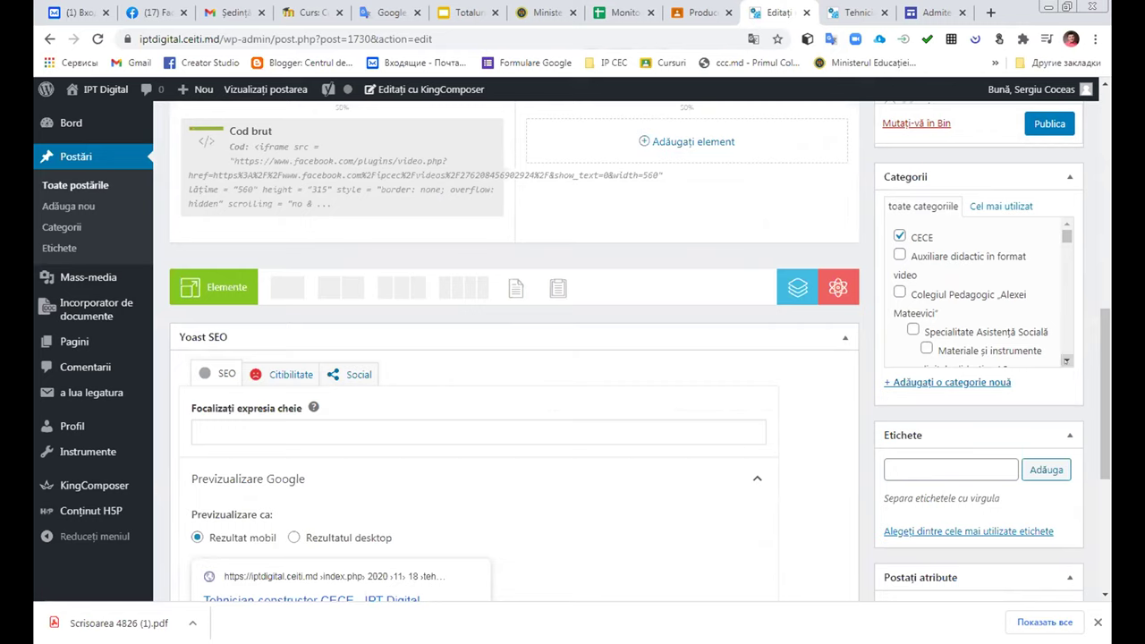
left_click(1066, 360)
left_click_drag(1067, 360, 1066, 358)
scroll(995, 302, "down", 2)
scroll(989, 309, "up", 2)
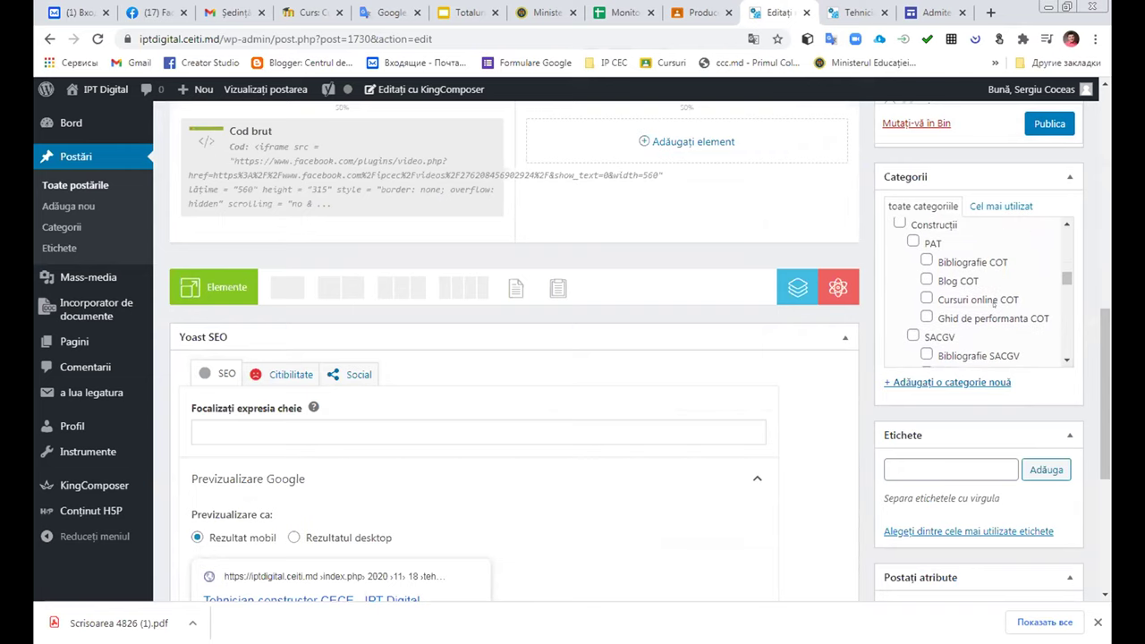
scroll(982, 316, "up", 1)
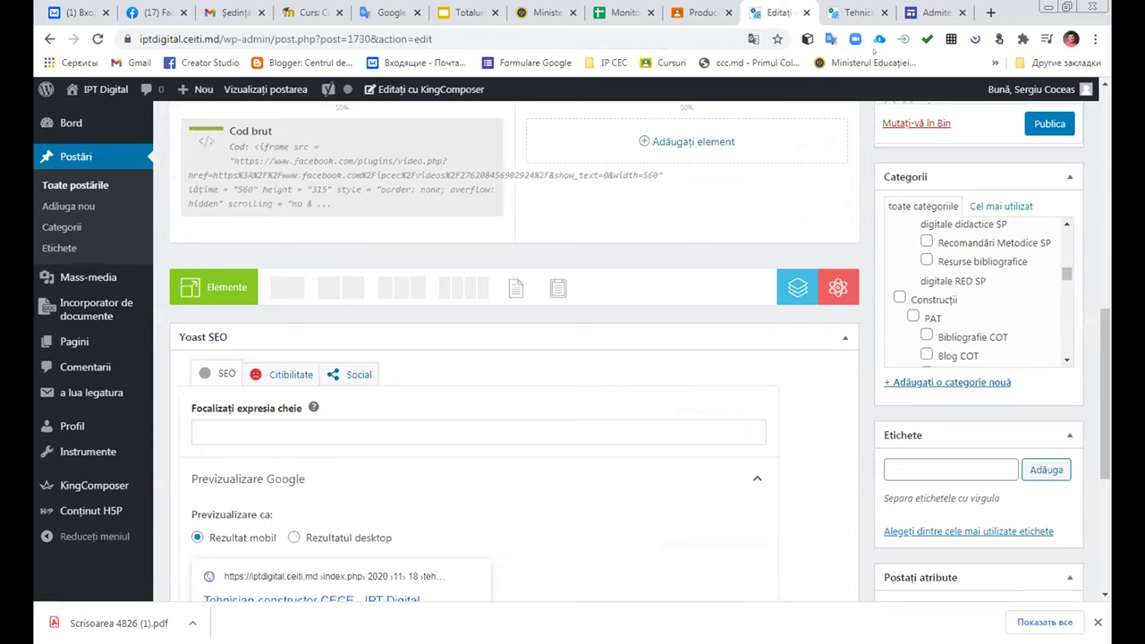
- Open the Construcţii şi exploatarea clădirilor şi edificiilor (CECE) page from the post preview's site navigation
left_click(857, 12)
mouse_move(301, 219)
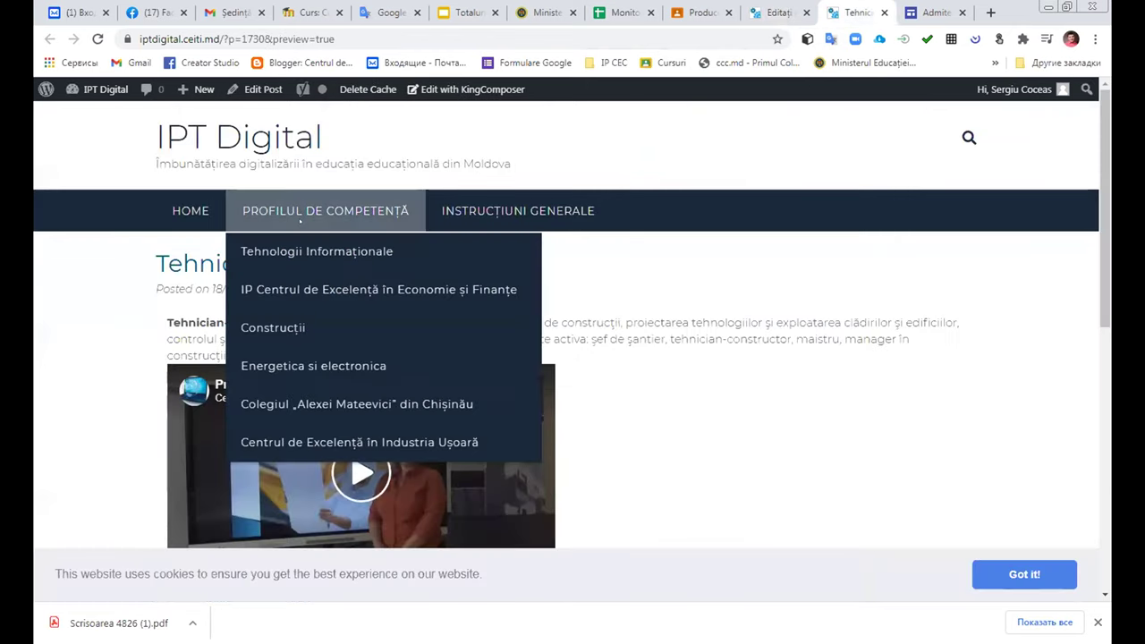
mouse_move(276, 329)
mouse_move(624, 329)
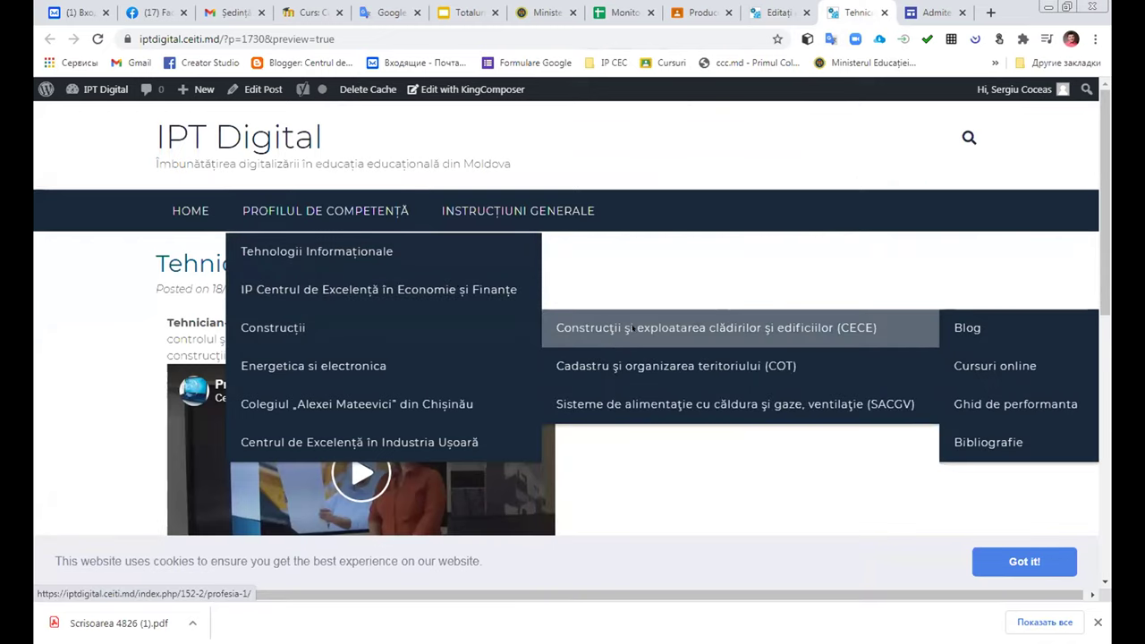
left_click(708, 328)
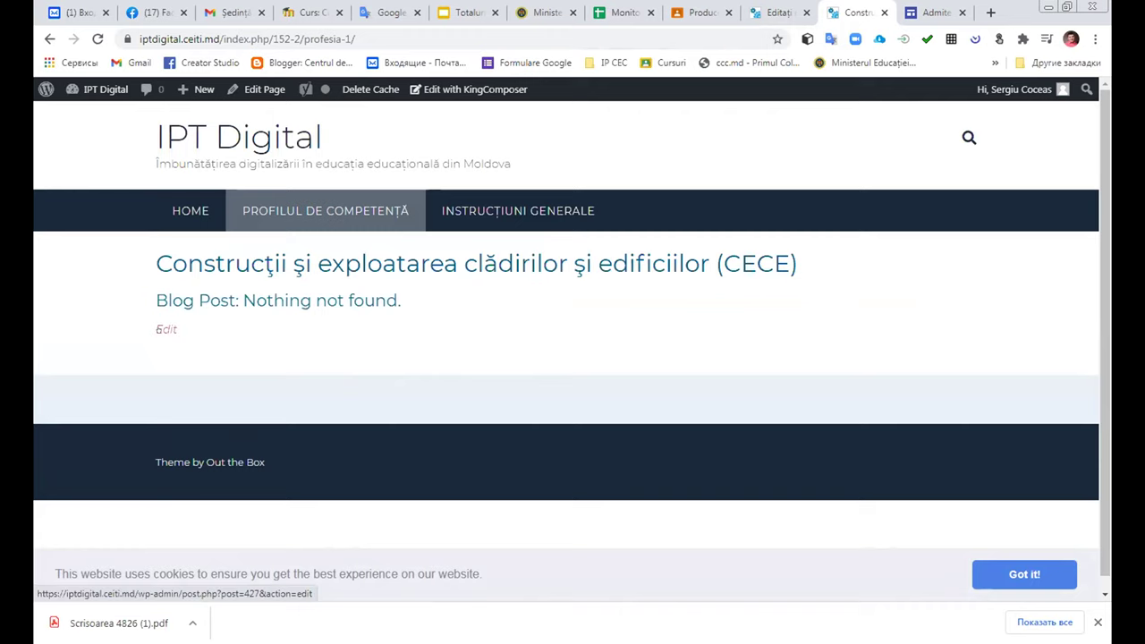
- Recheck the draft's categories in the editor and look through the site's home page
left_click(777, 13)
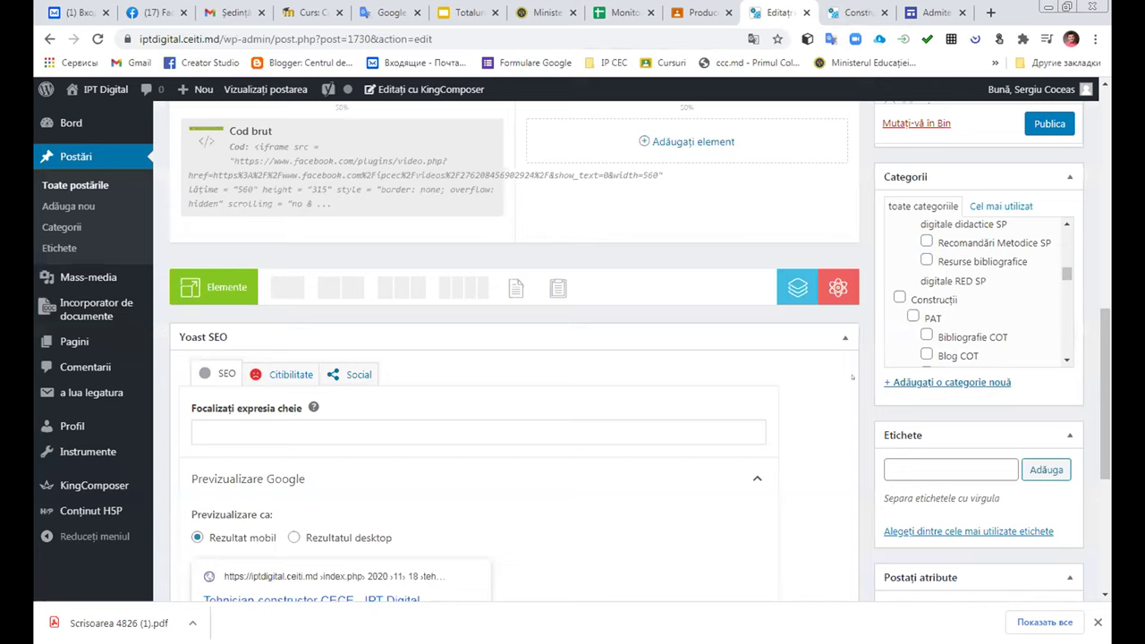
scroll(1067, 275, "up", 10)
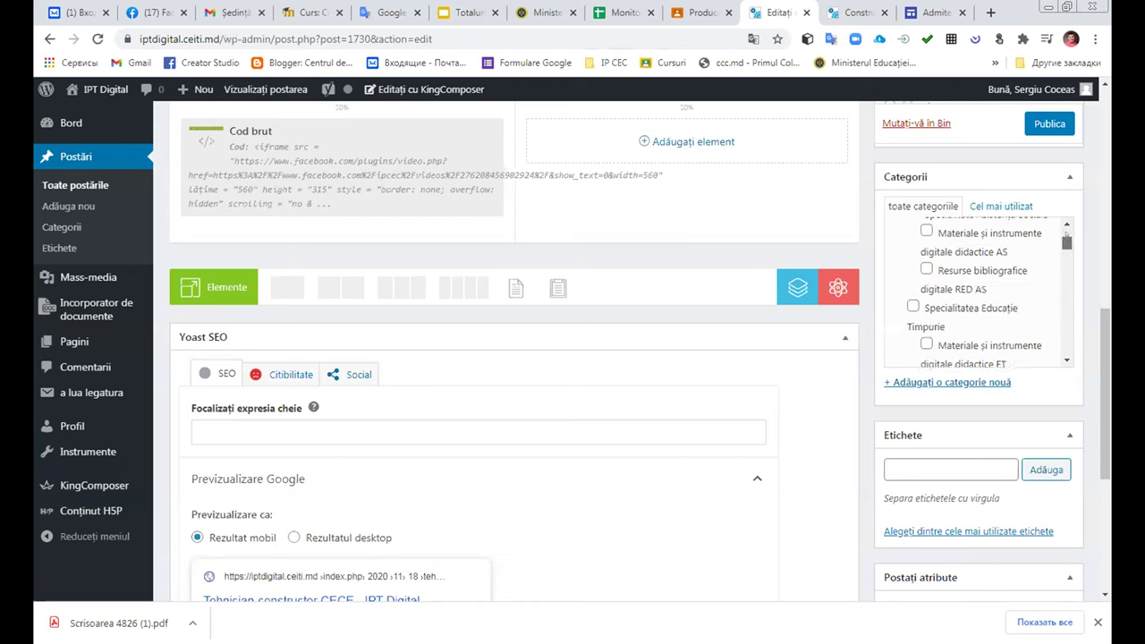
left_click(828, 9)
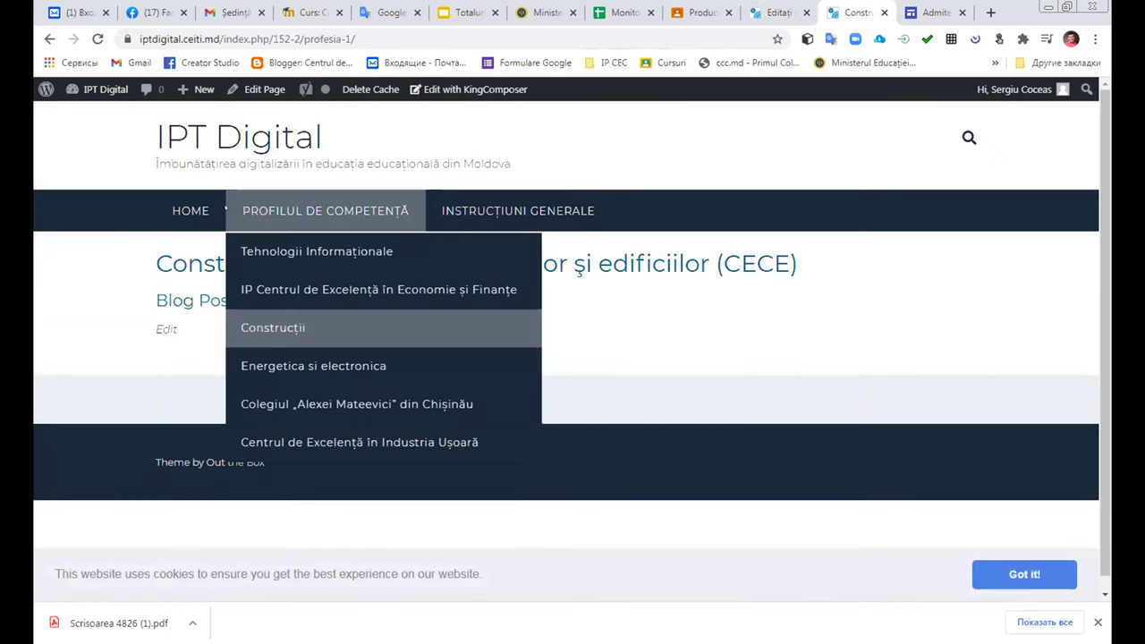
left_click(191, 210)
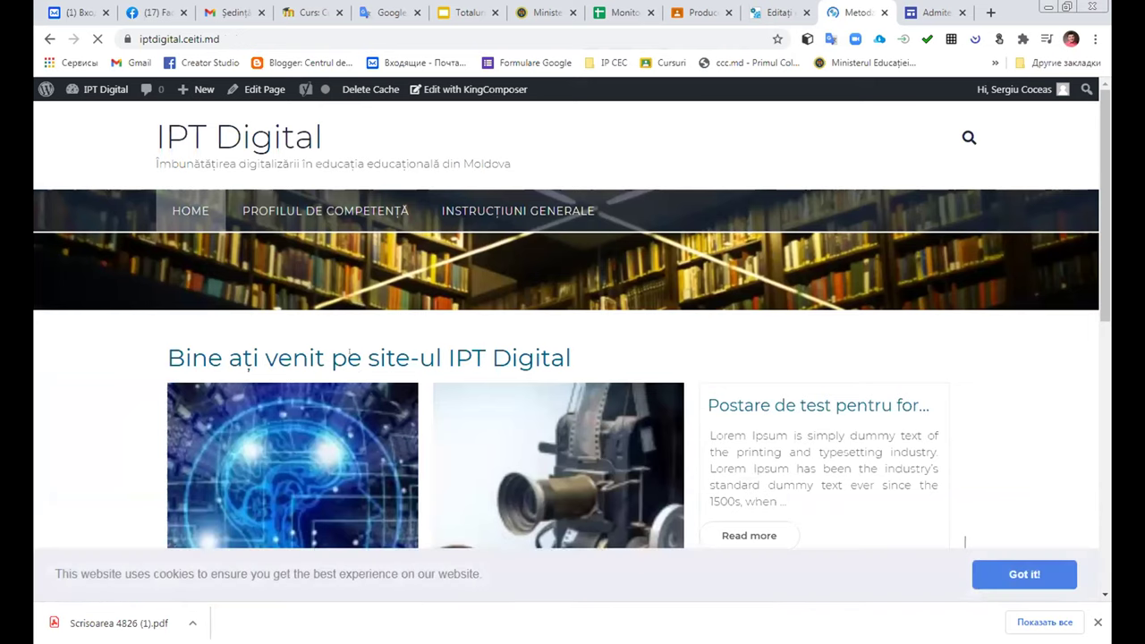
scroll(407, 365, "down", 4)
scroll(407, 365, "down", 3)
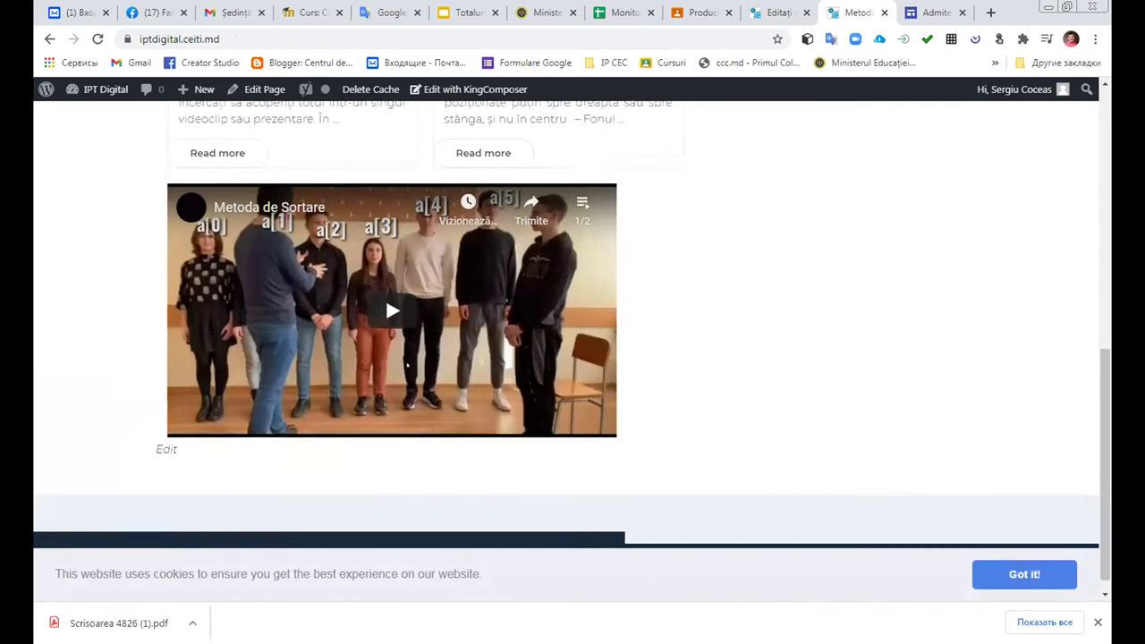
scroll(407, 366, "up", 10)
- Reopen the CECE page under Construcții from the home page to check it for the post
mouse_move(325, 210)
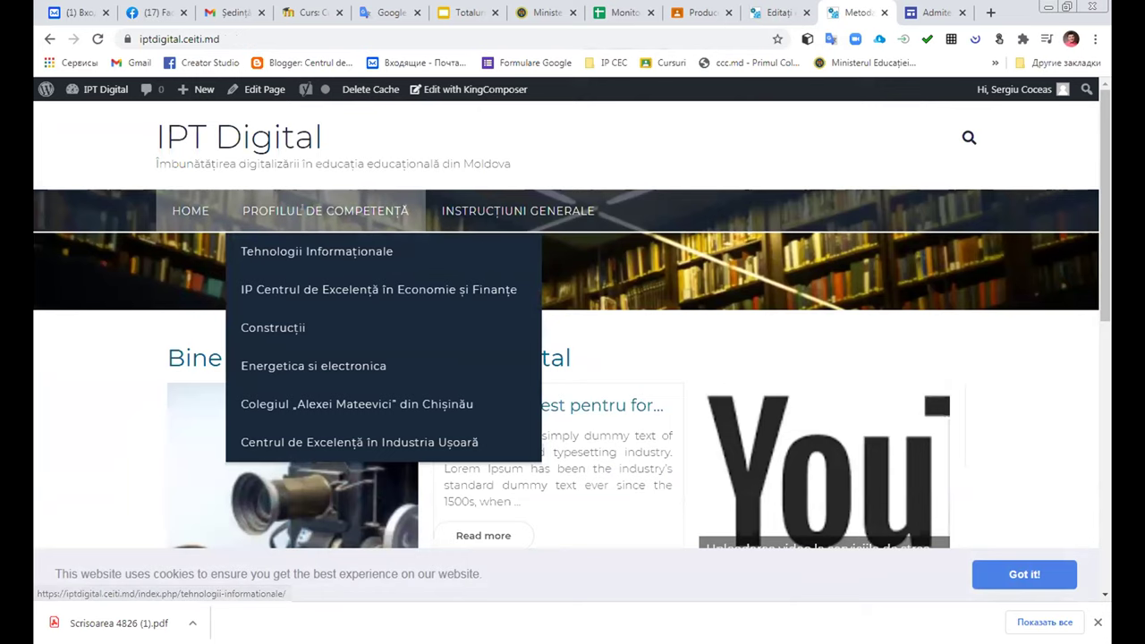
mouse_move(323, 303)
mouse_move(358, 327)
mouse_move(586, 328)
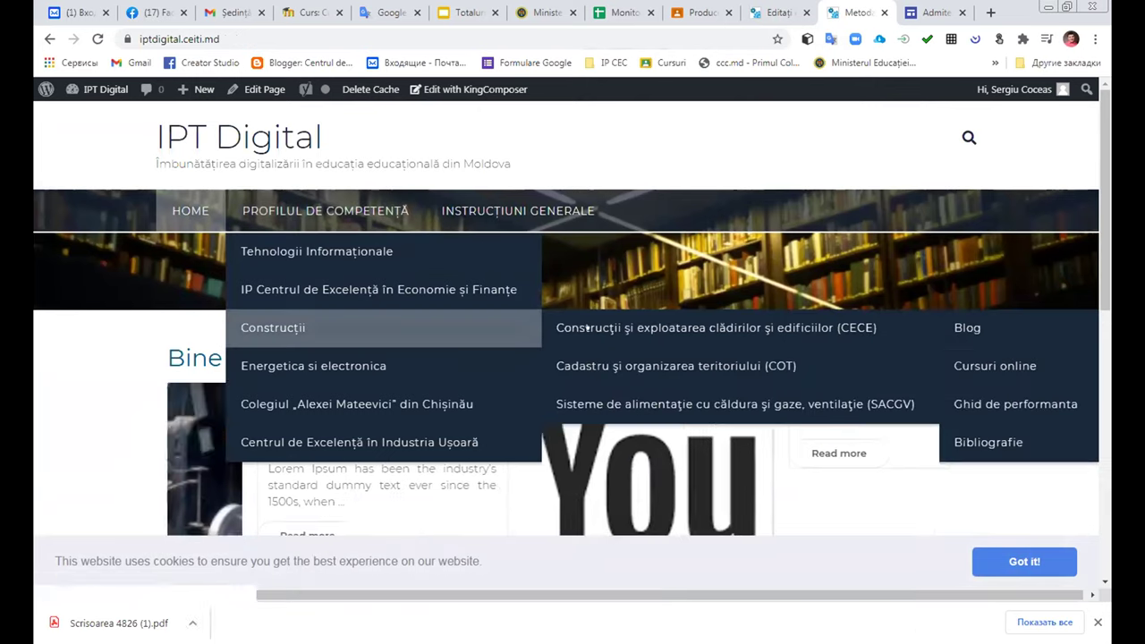
left_click(586, 328)
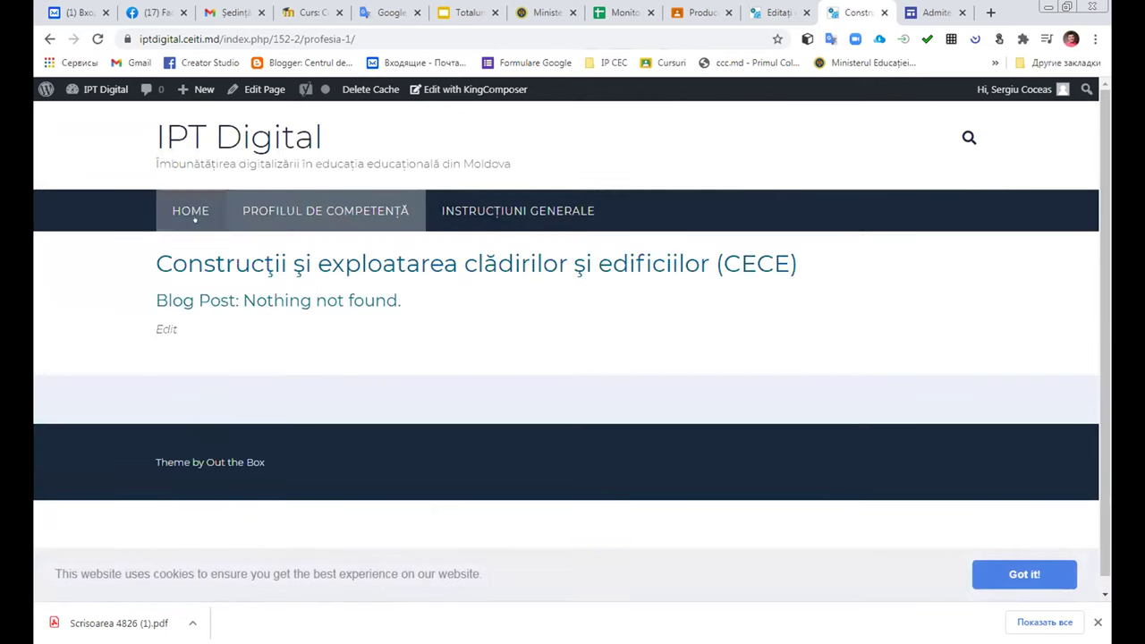
- Preview the draft again from the editor, close the CECE page, and look over the previewed post and its category line
left_click(778, 12)
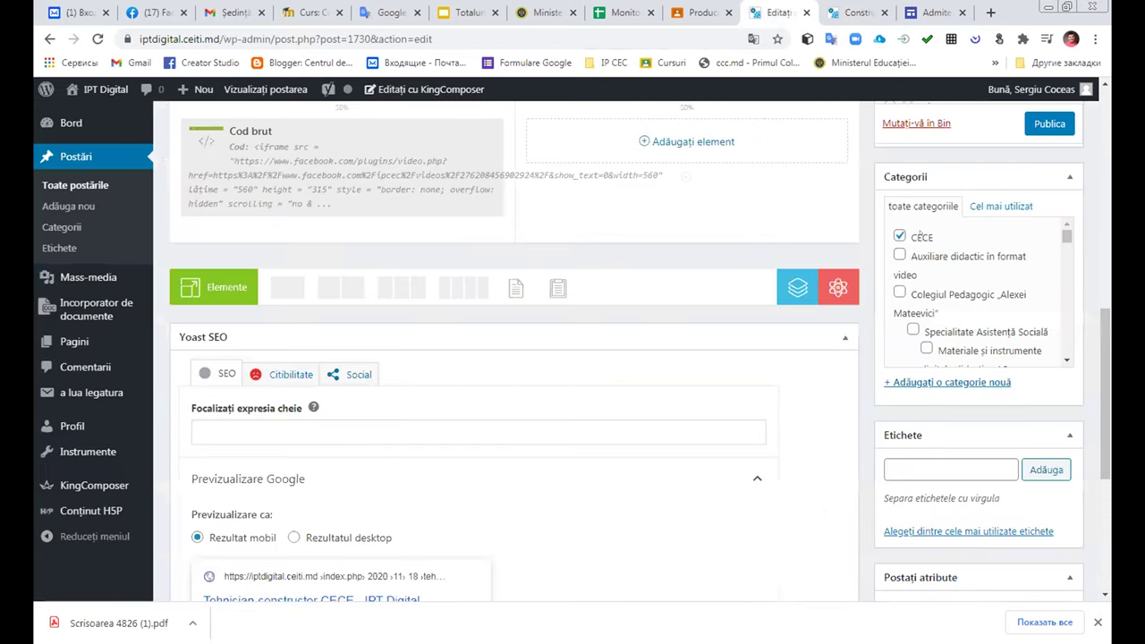
scroll(813, 146, "up", 5)
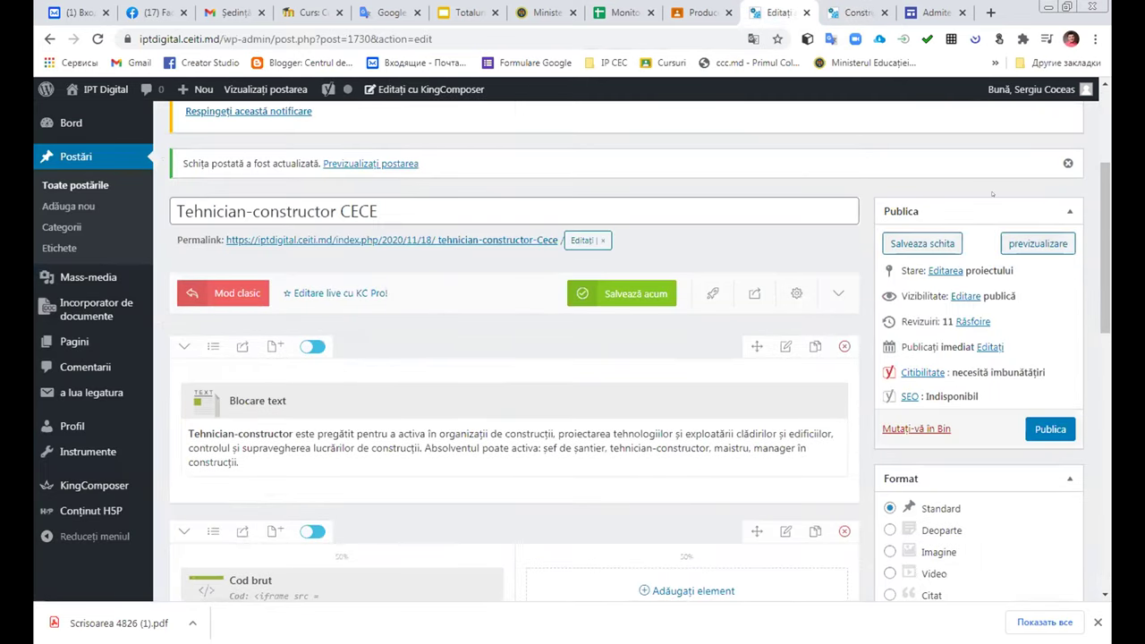
left_click(1038, 243)
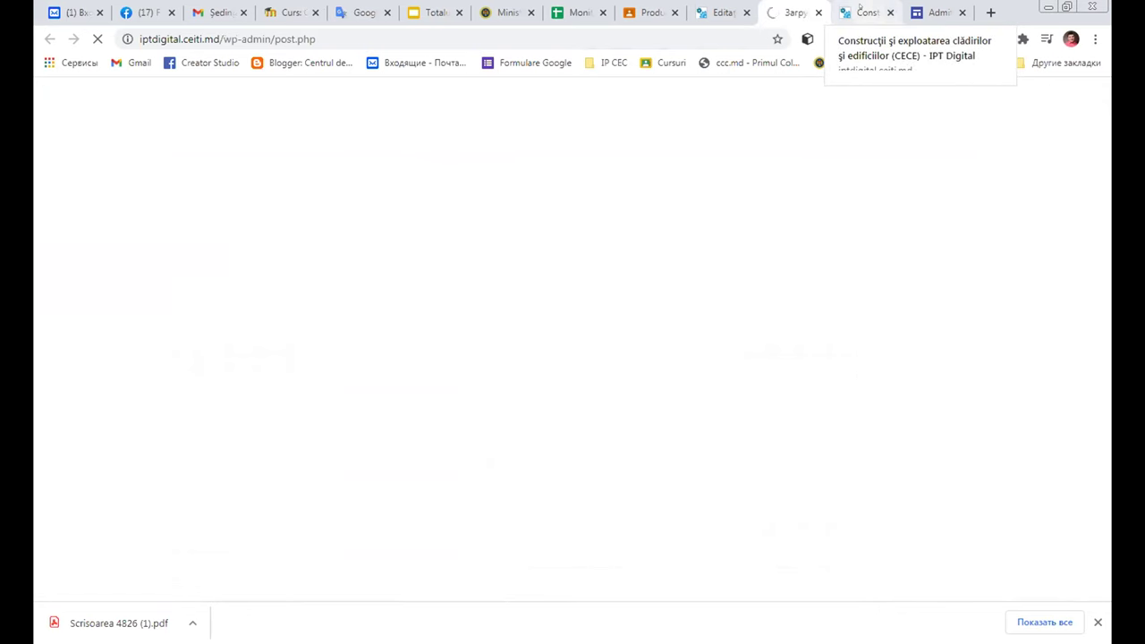
left_click(861, 11)
left_click(890, 13)
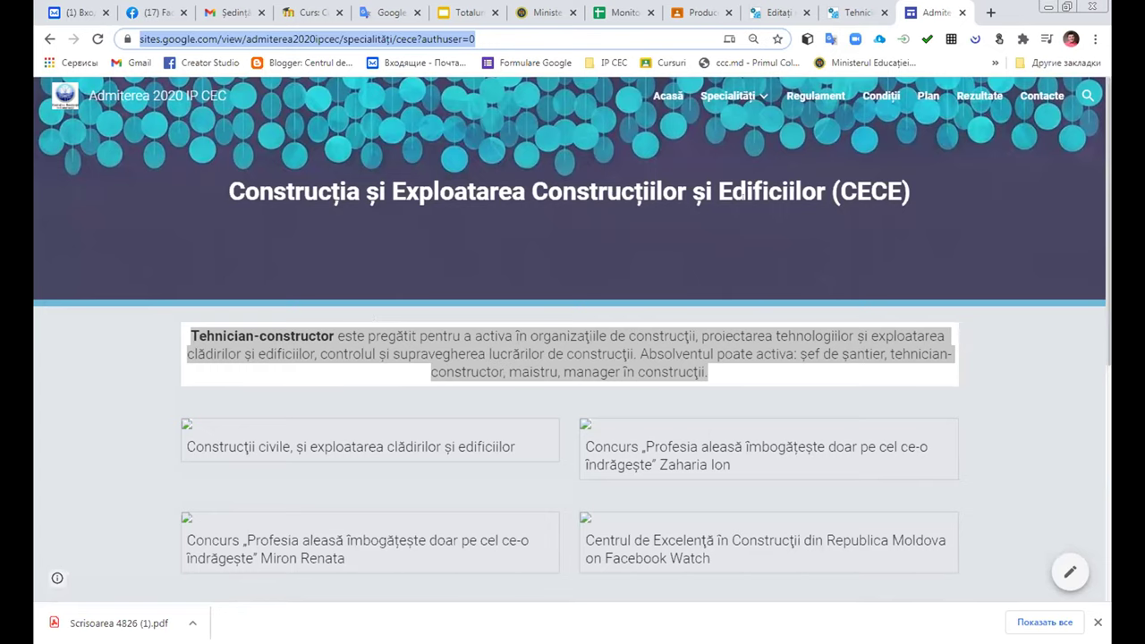
left_click(857, 13)
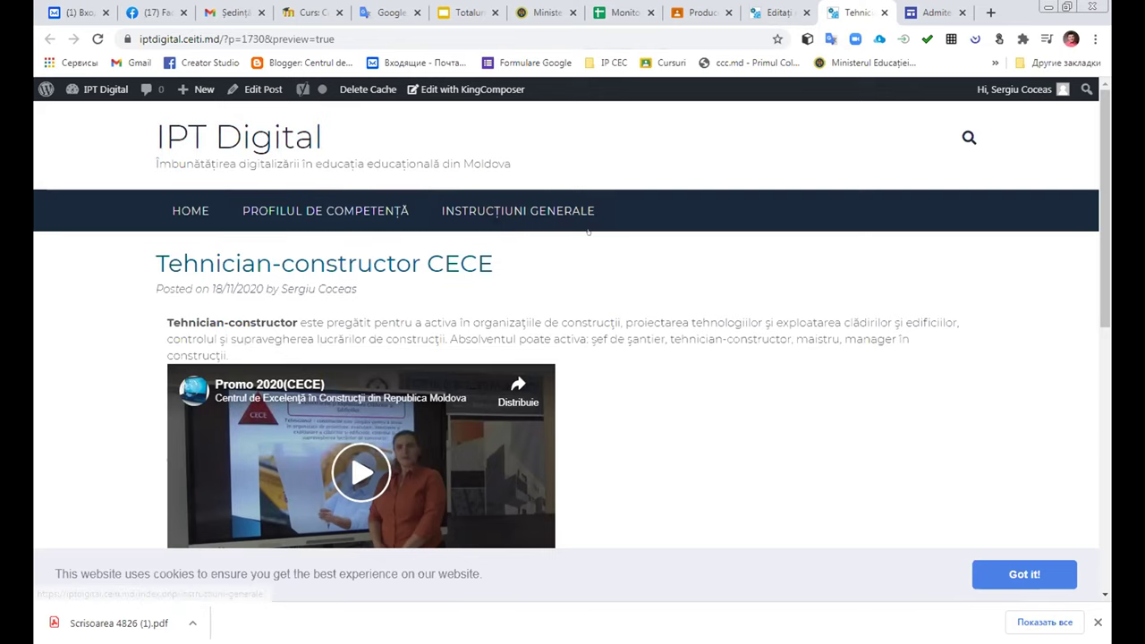
scroll(841, 430, "down", 6)
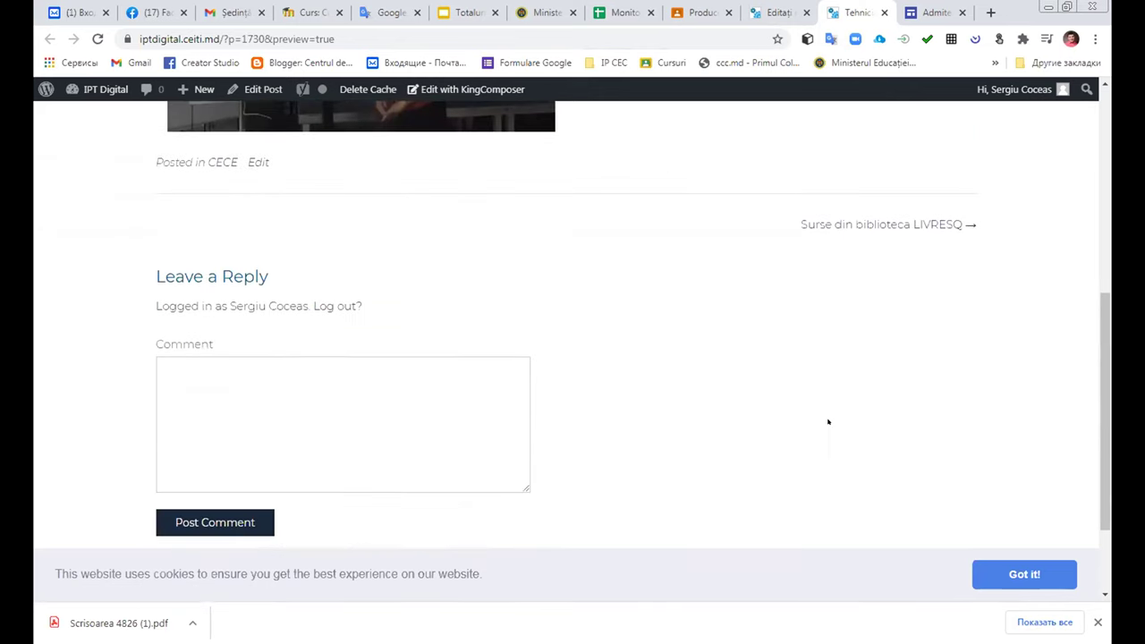
scroll(828, 421, "up", 5)
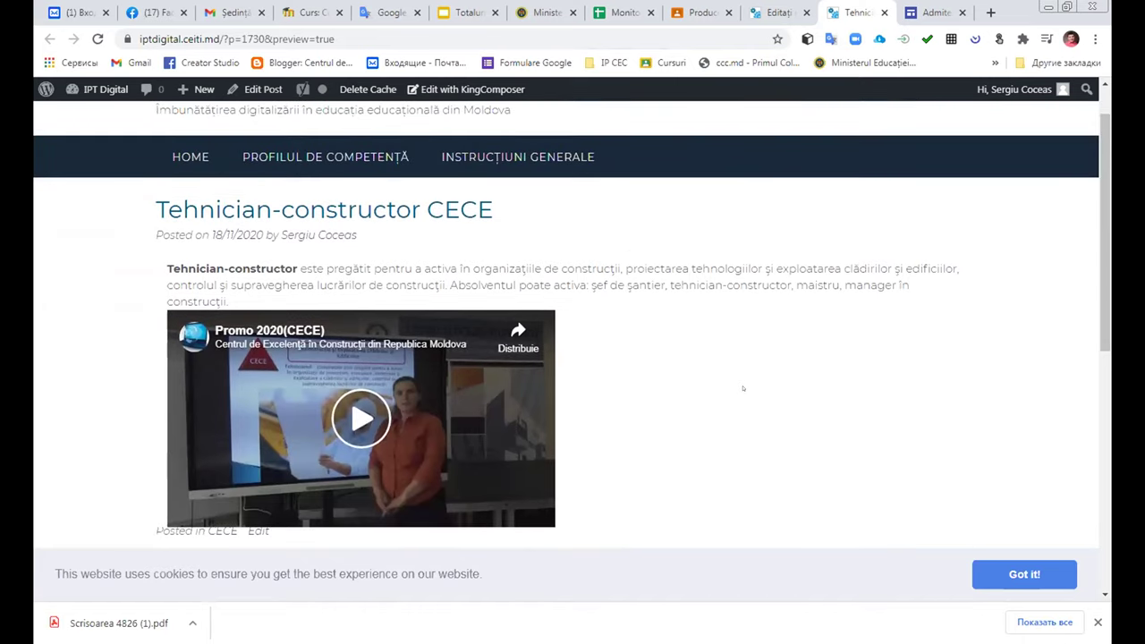
- Open the Construcții page under Profilul de competență from the post preview and look over its introduction, Specialitatii list and map
scroll(743, 388, "up", 1)
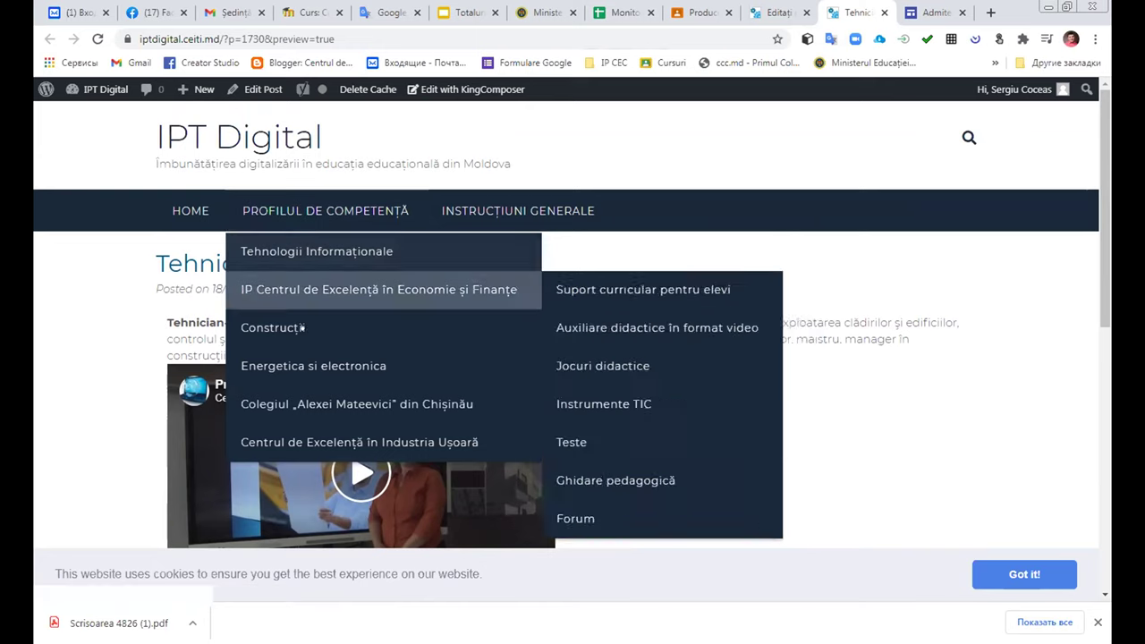
mouse_move(501, 327)
mouse_move(633, 328)
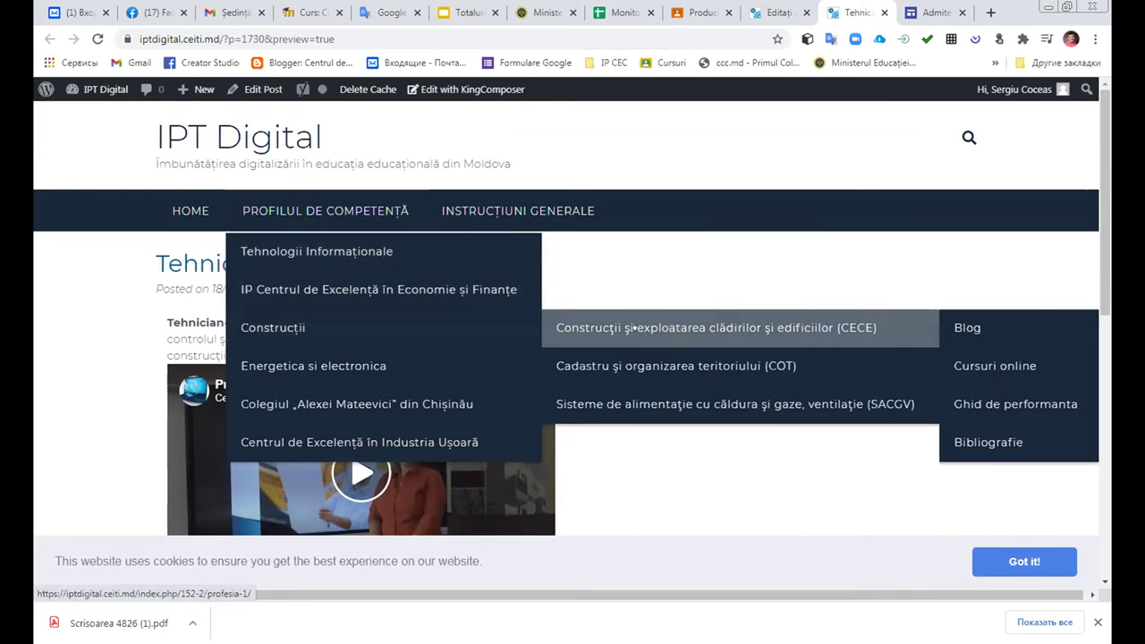
left_click(366, 327)
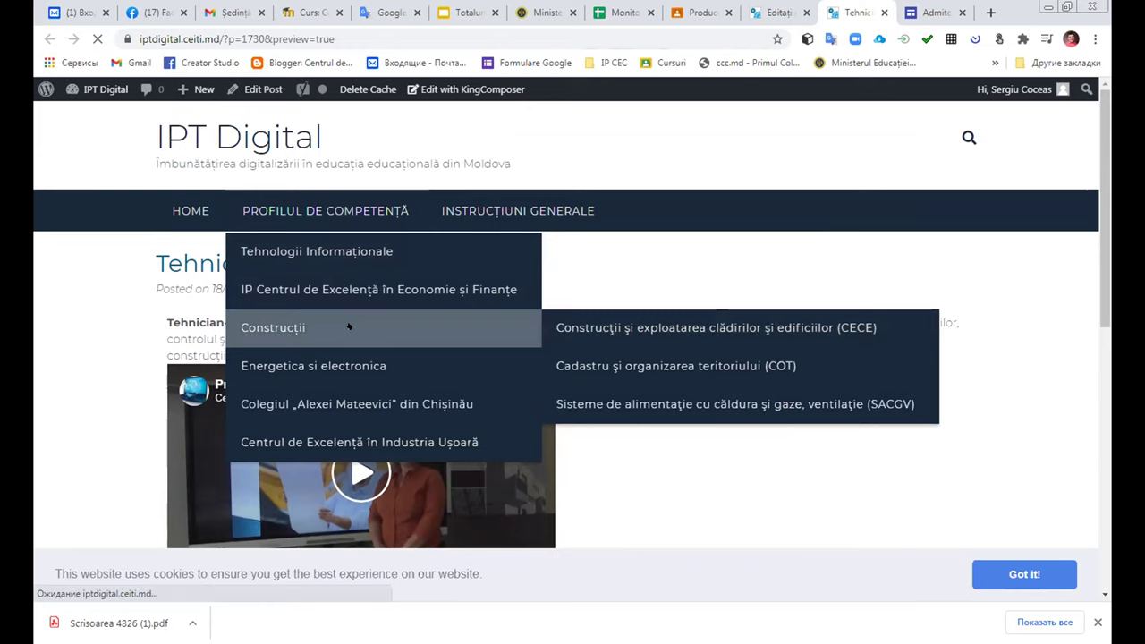
scroll(386, 339, "down", 5)
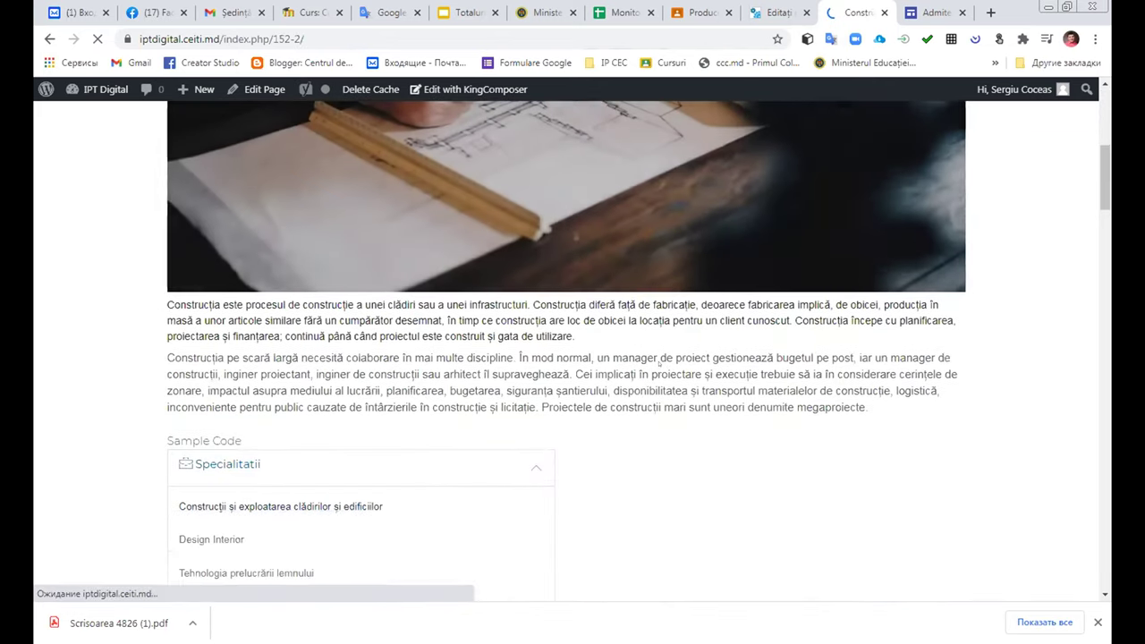
scroll(659, 365, "up", 2)
scroll(660, 365, "up", 2)
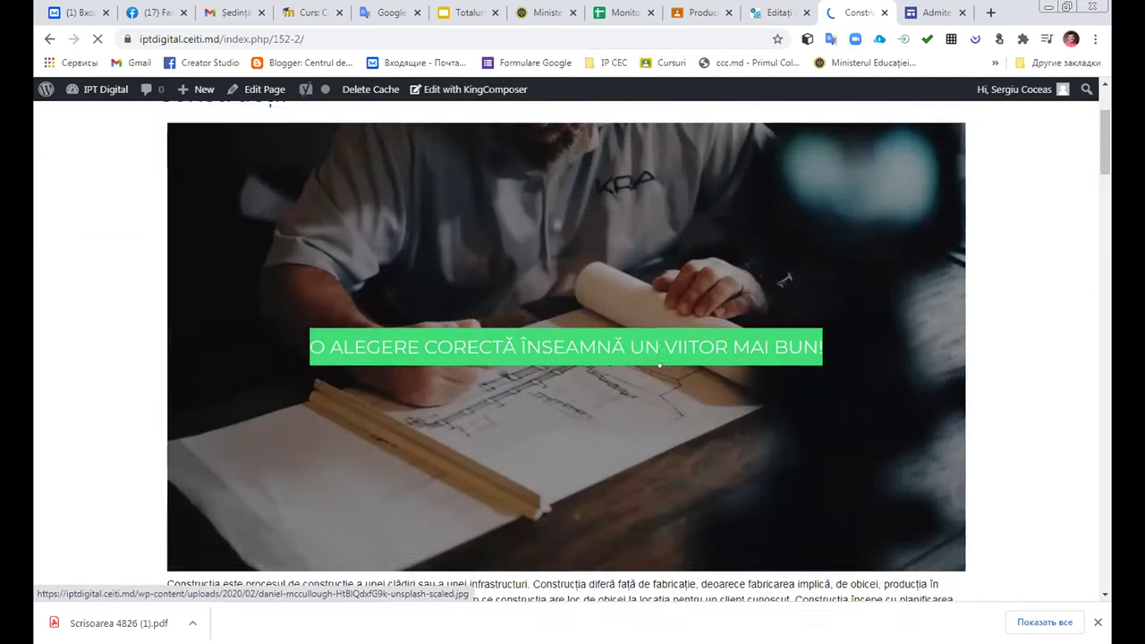
scroll(624, 326, "up", 1)
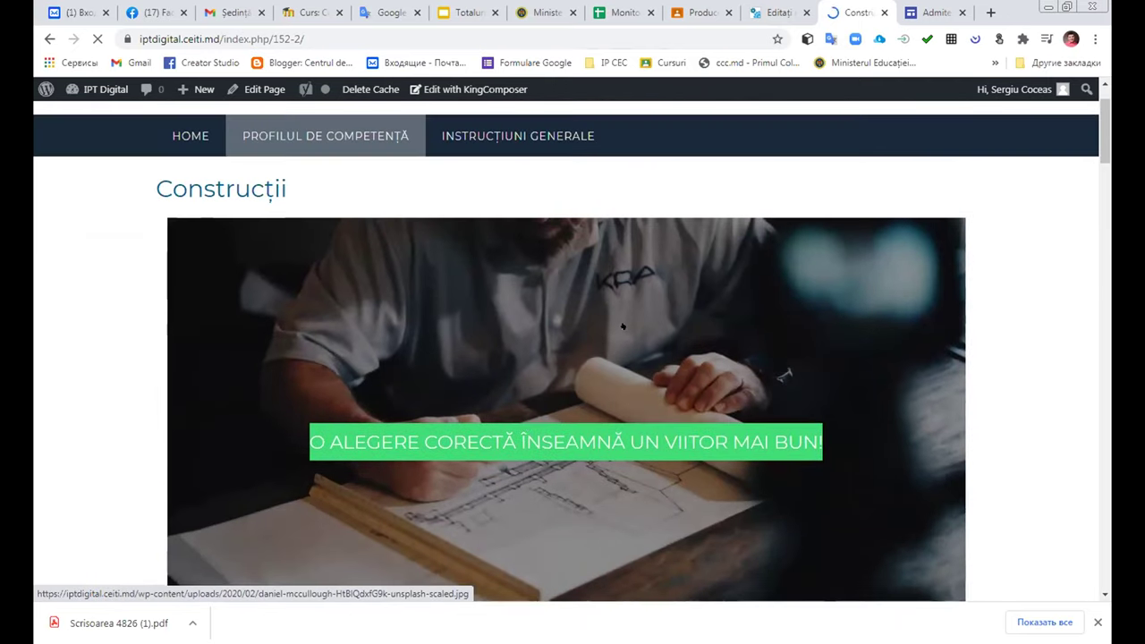
scroll(615, 328, "down", 3)
scroll(444, 374, "down", 3)
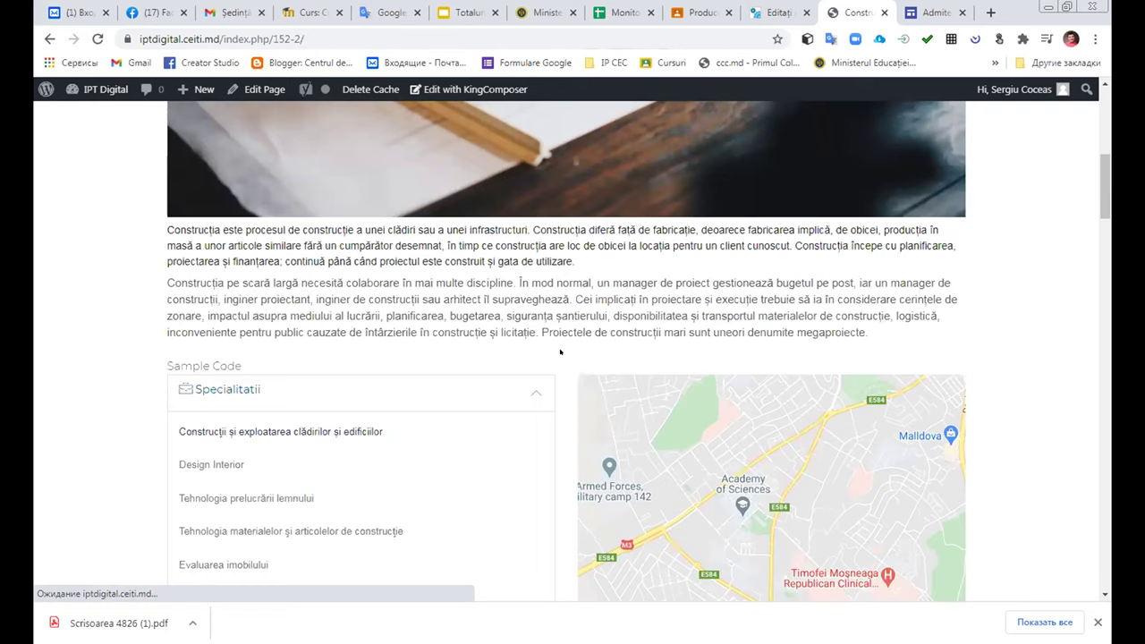
scroll(553, 352, "down", 3)
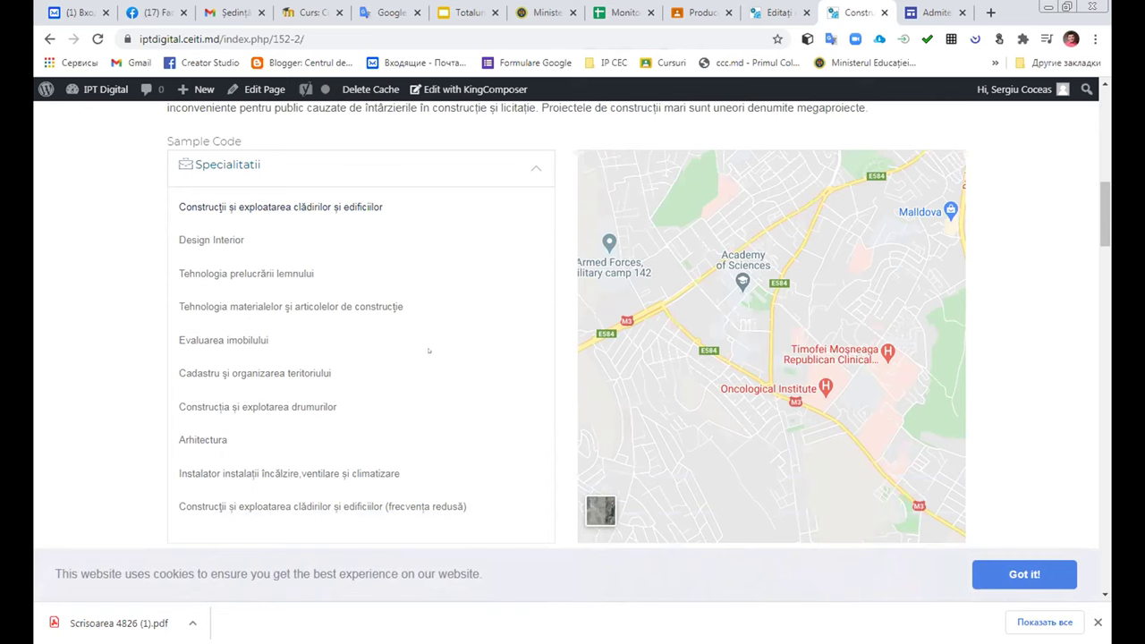
scroll(429, 351, "down", 2)
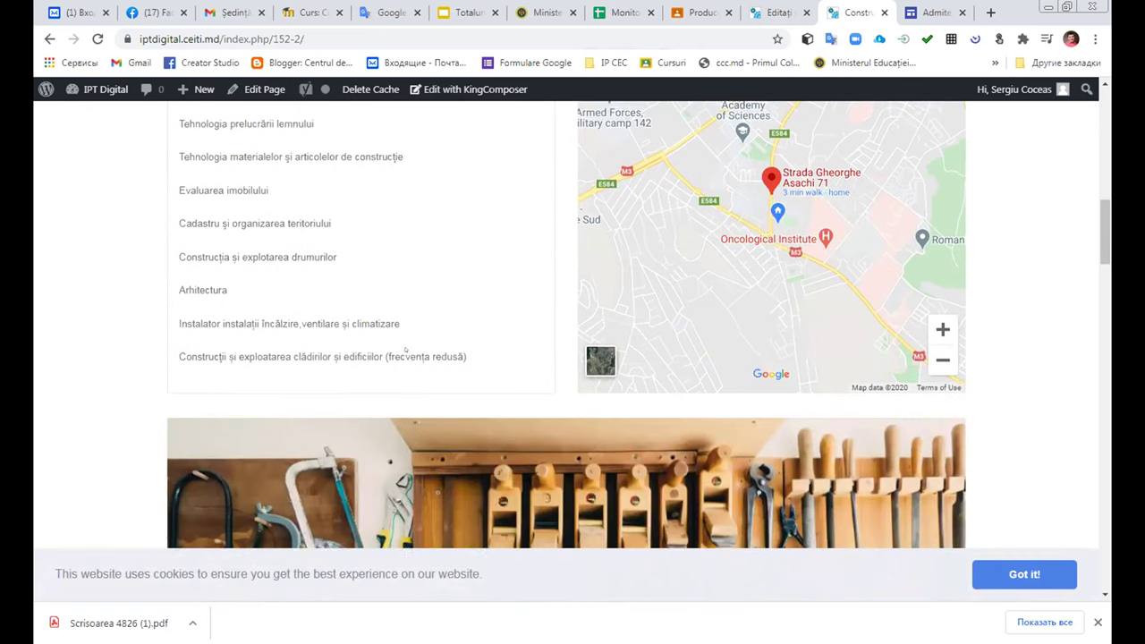
- Look through the rest of the Construcții page, including the admission countdowns, down to its recent posts section
scroll(405, 350, "down", 3)
scroll(445, 280, "down", 5)
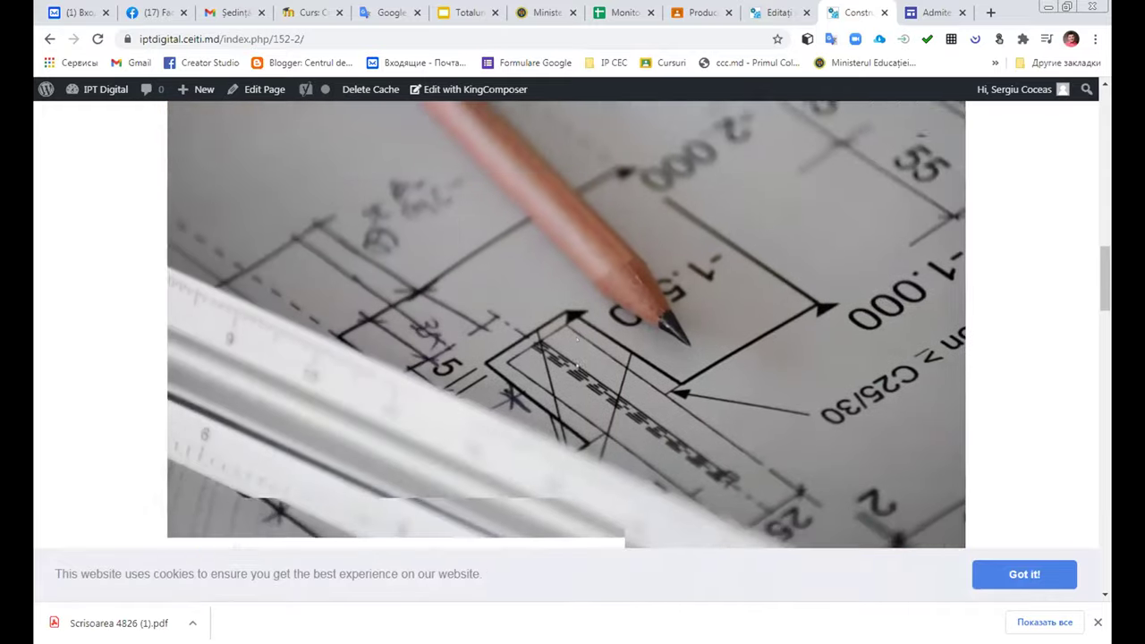
scroll(576, 364, "down", 4)
scroll(574, 364, "up", 1)
scroll(575, 364, "down", 6)
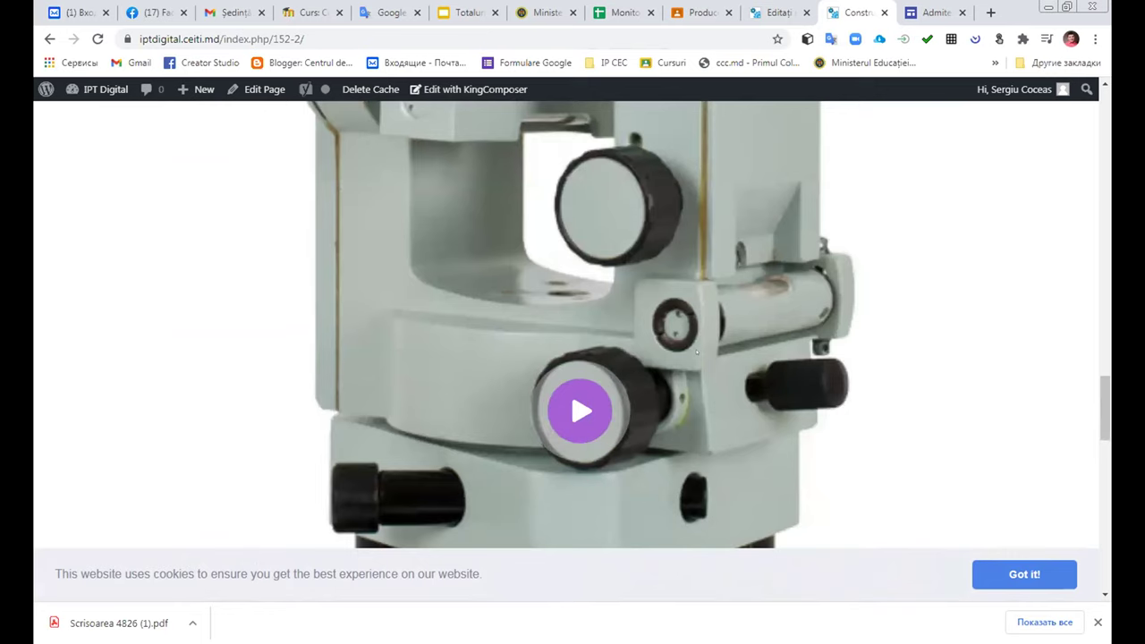
scroll(697, 352, "up", 5)
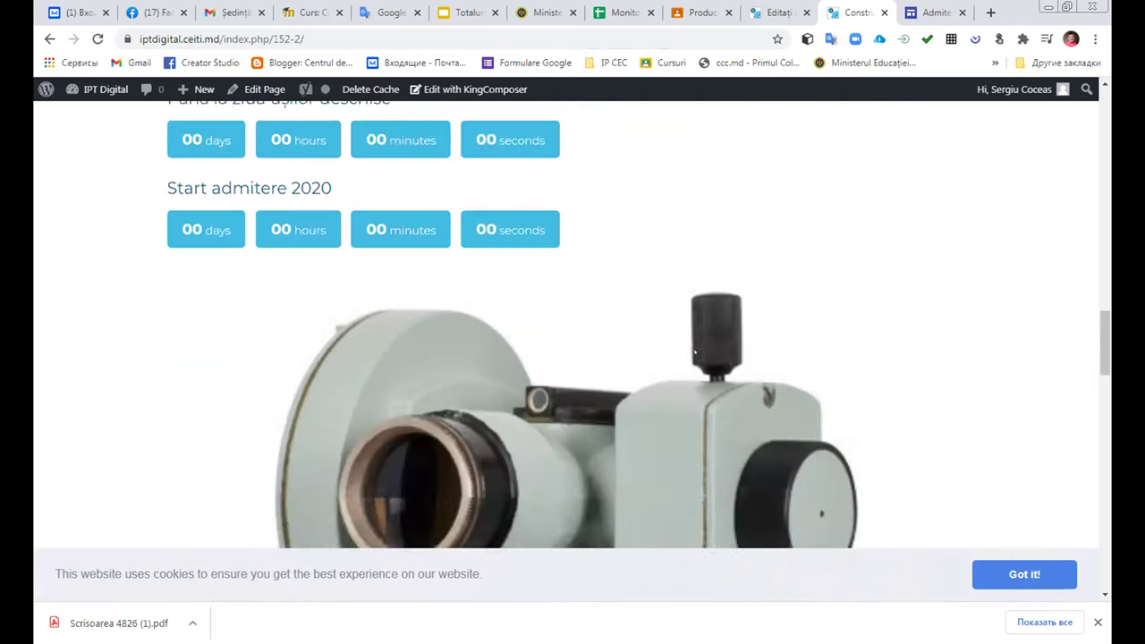
scroll(695, 353, "down", 10)
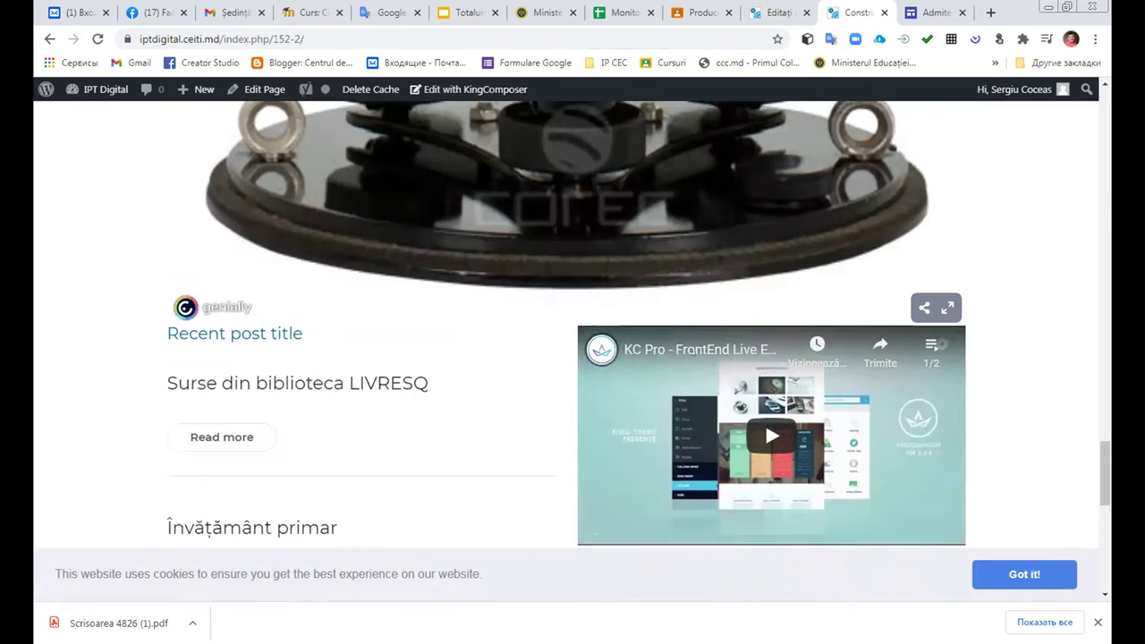
scroll(646, 268, "up", 1)
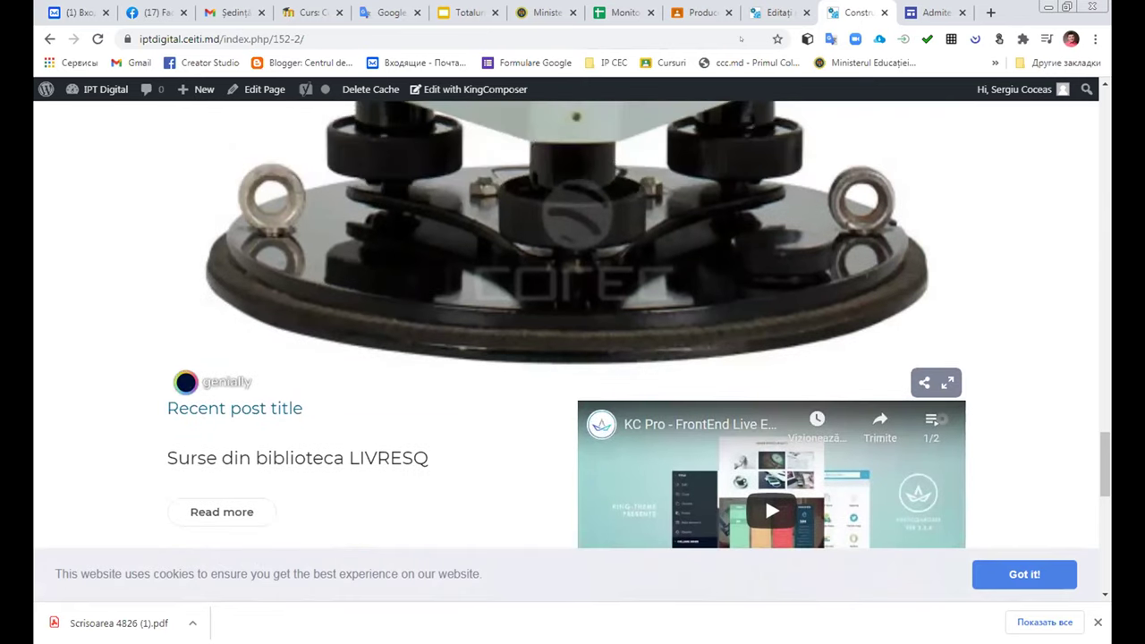
- Add the Construcții category to the Tehnician-constructor CECE post alongside CECE, save the draft and preview it
left_click(777, 13)
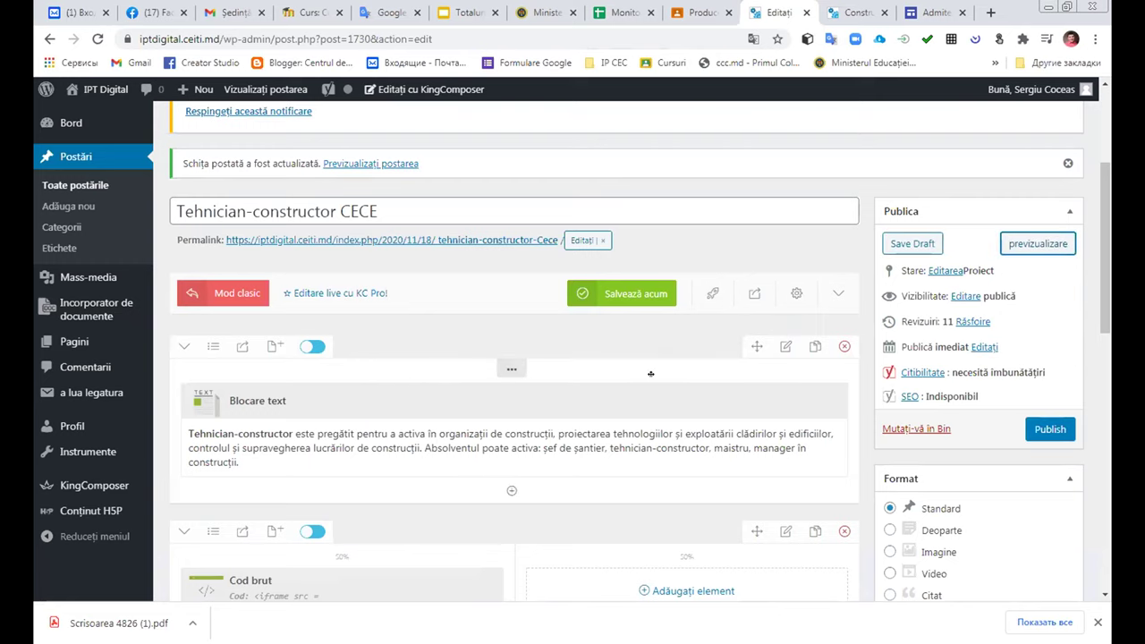
scroll(980, 412, "down", 4)
scroll(980, 411, "down", 1)
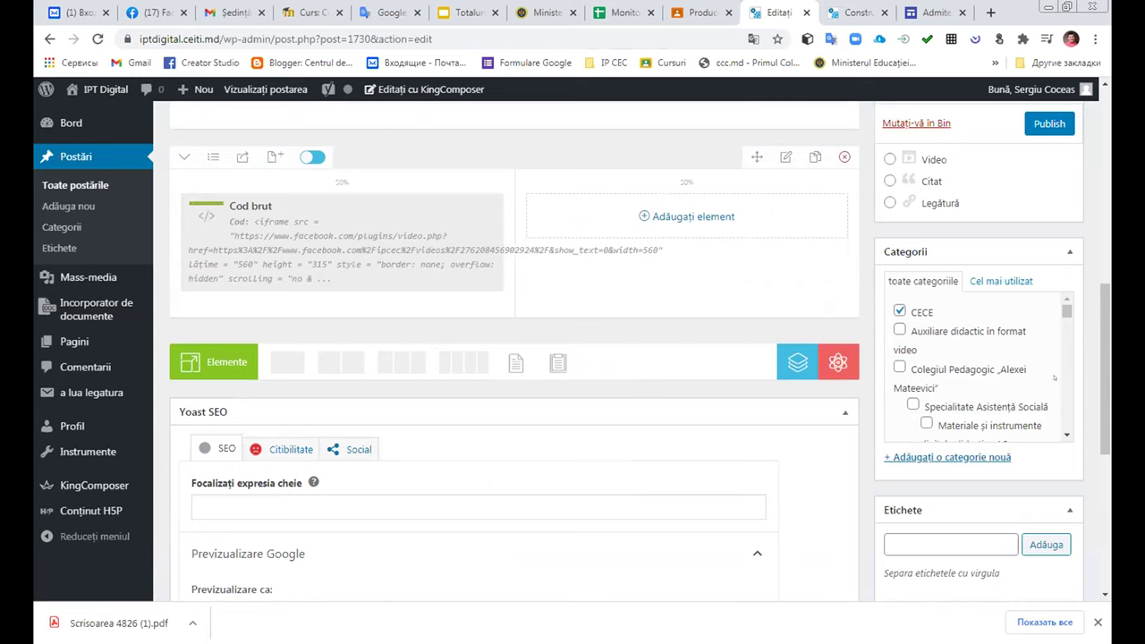
left_click_drag(1065, 313, 1067, 352)
scroll(1031, 341, "down", 1)
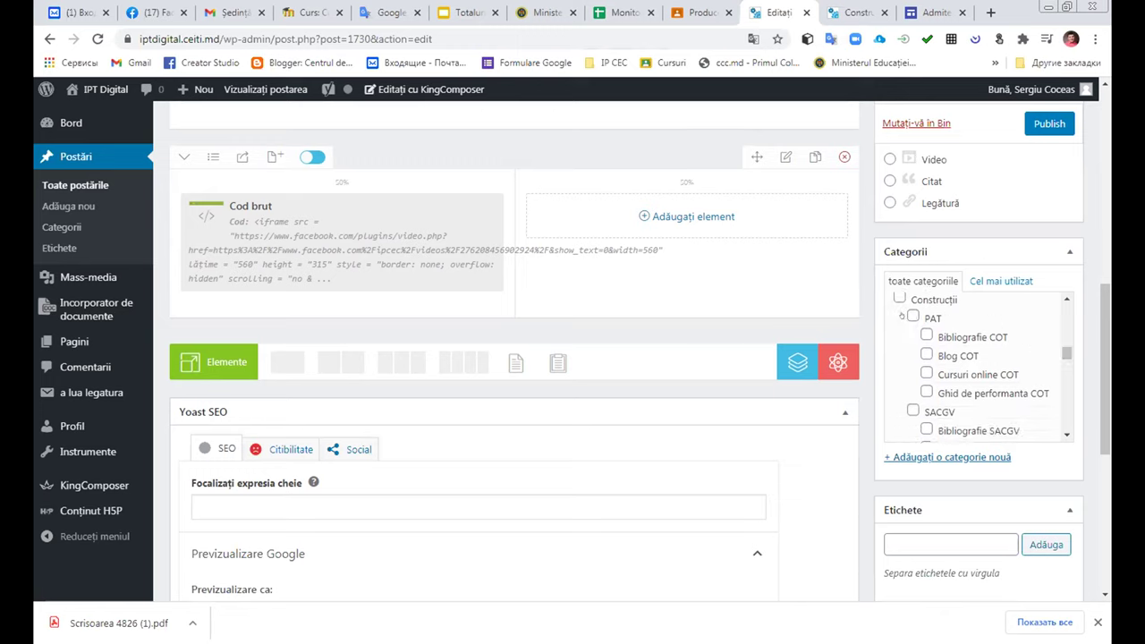
left_click(899, 298)
scroll(1033, 358, "up", 3)
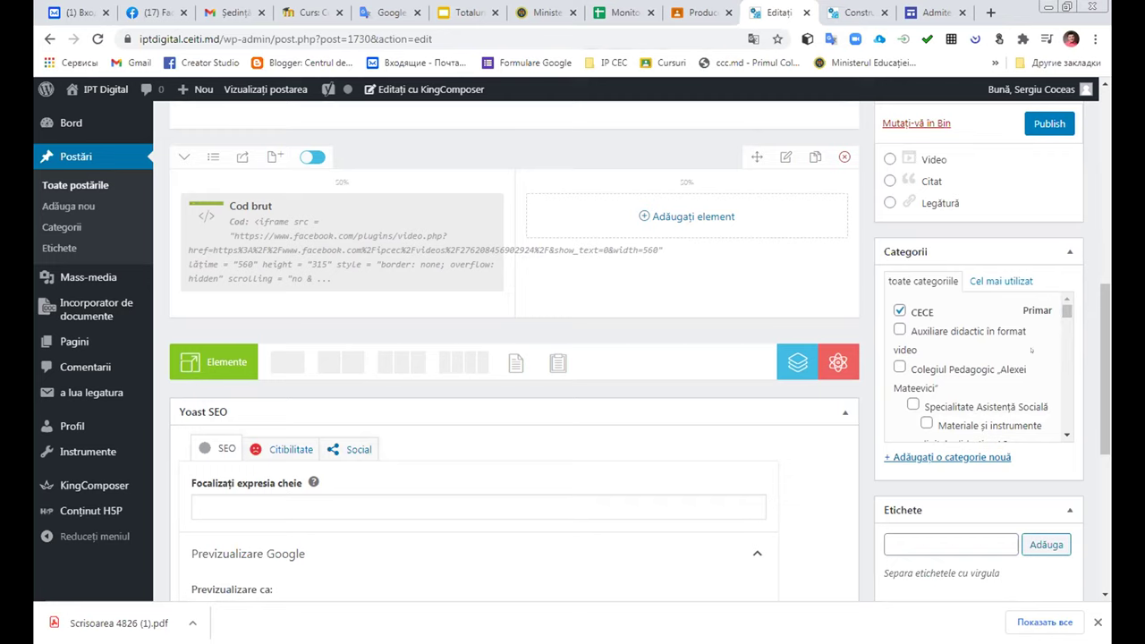
scroll(913, 468, "up", 5)
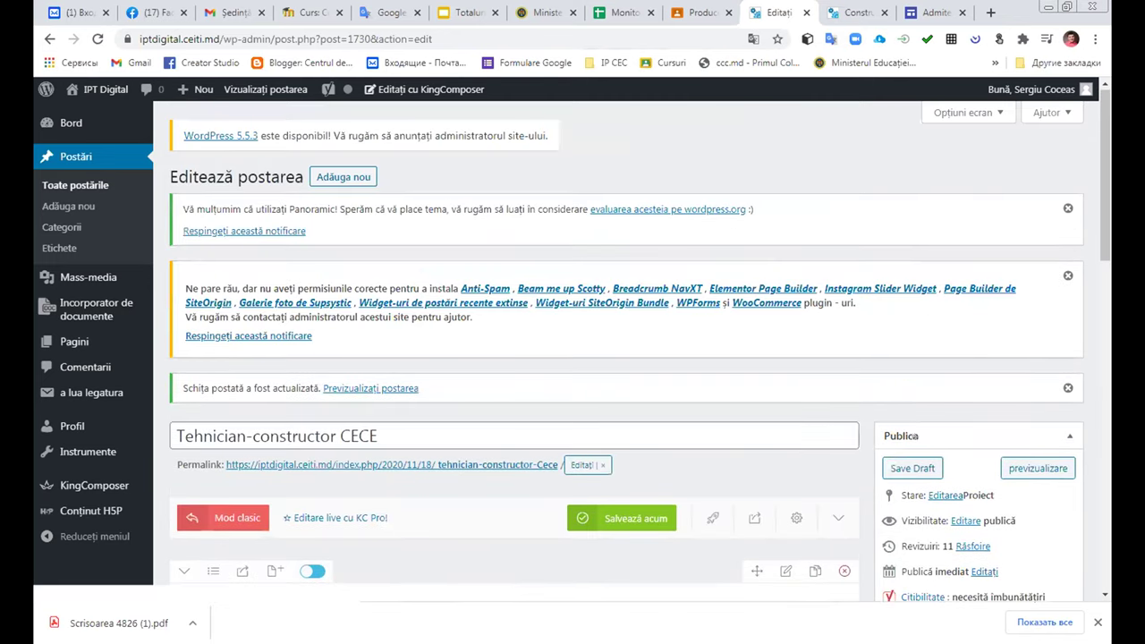
left_click(913, 468)
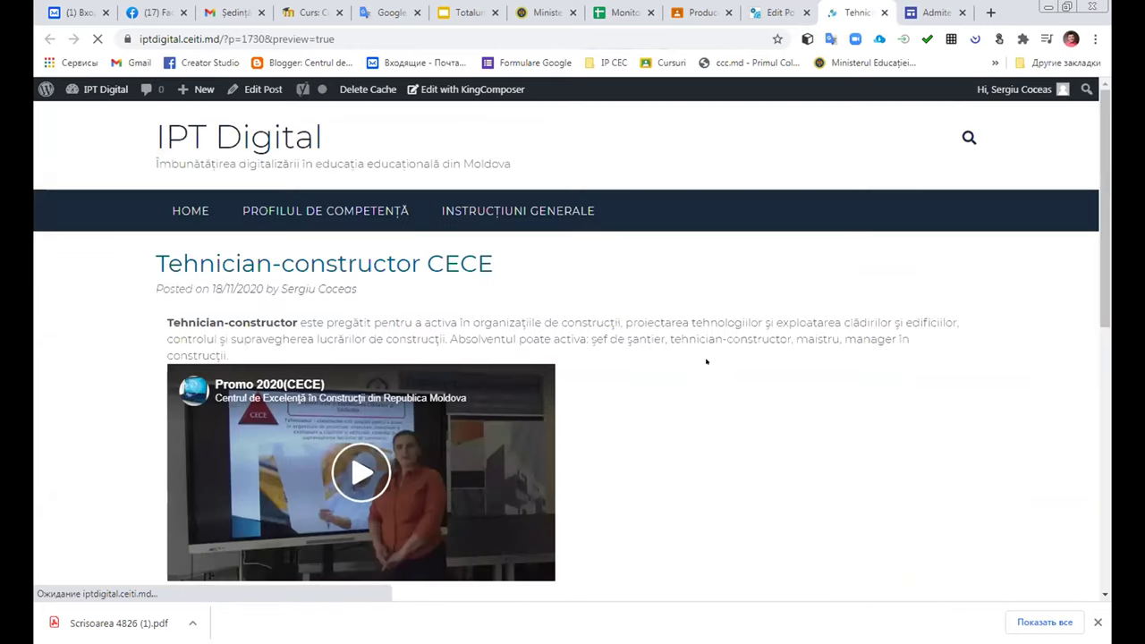
- Open the CECE page under Construcții from the preview, open it for editing, and examine its blog posts element
mouse_move(289, 228)
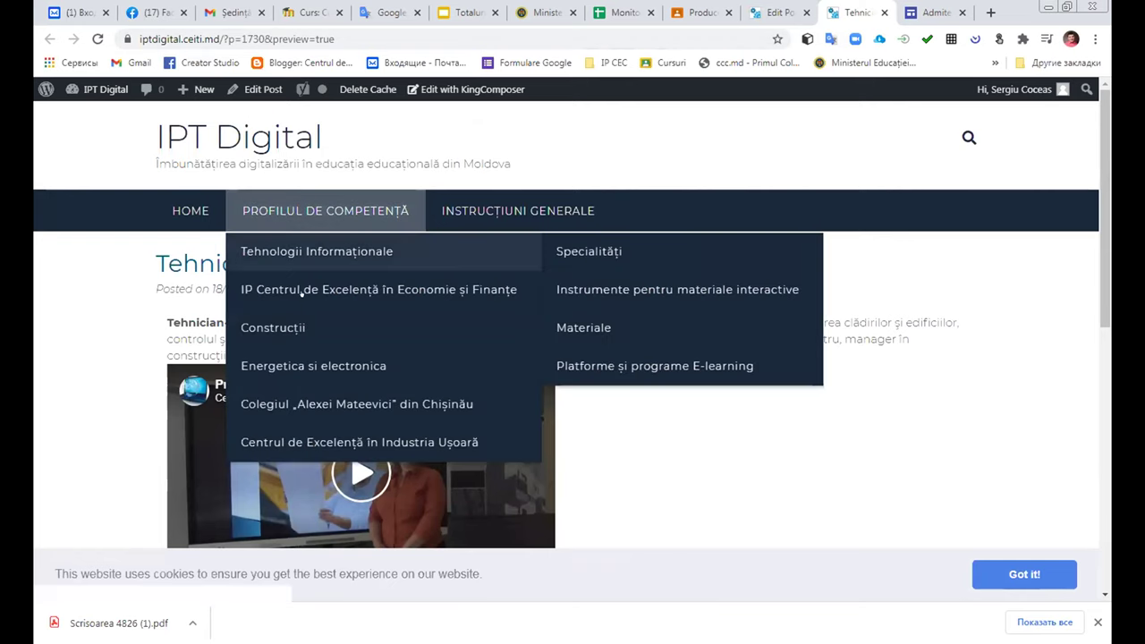
mouse_move(418, 328)
mouse_move(673, 327)
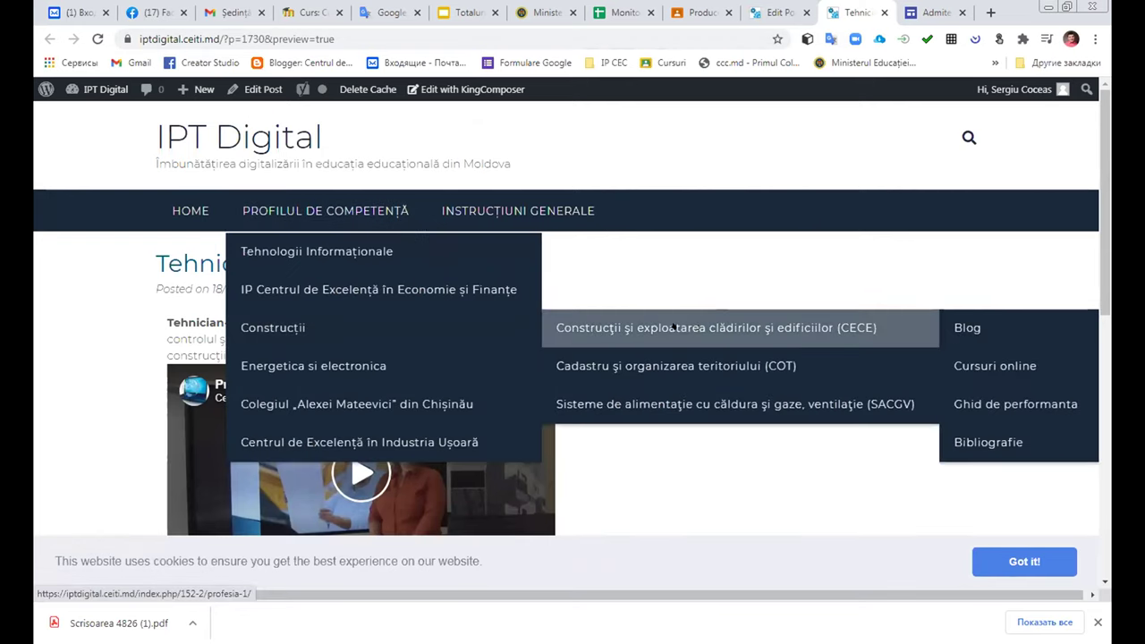
left_click(805, 327)
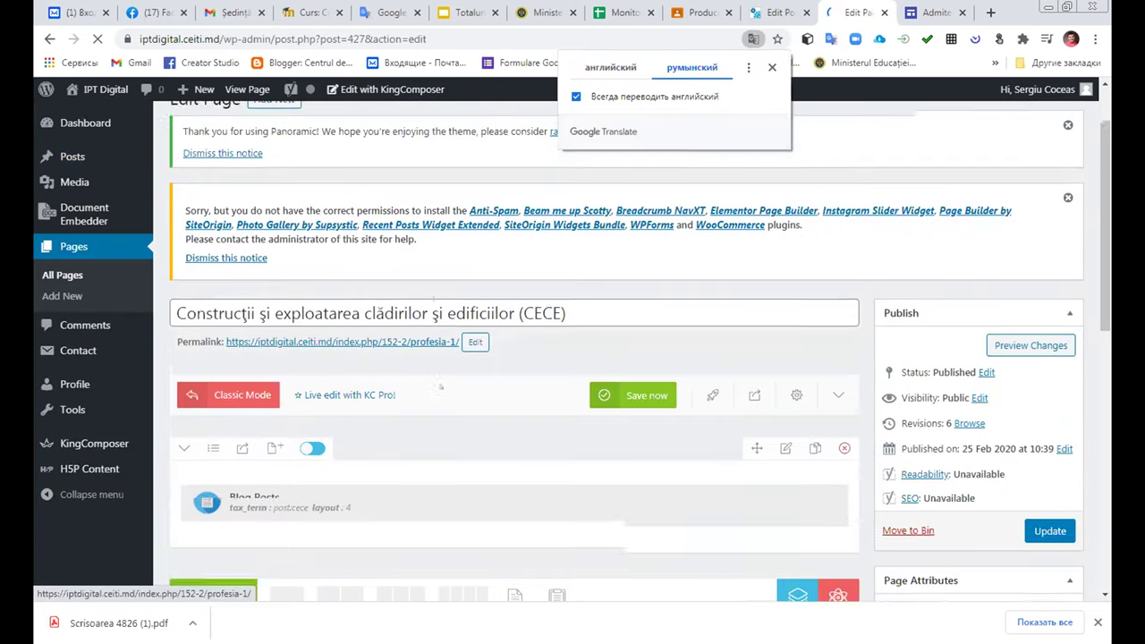
scroll(429, 385, "down", 1)
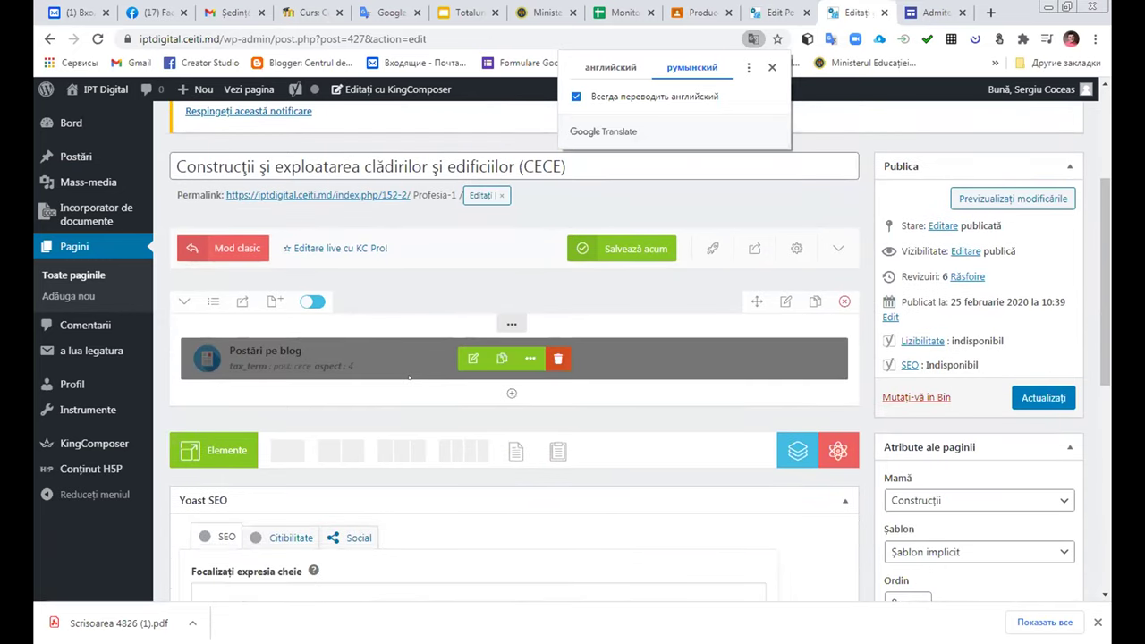
scroll(409, 378, "up", 3)
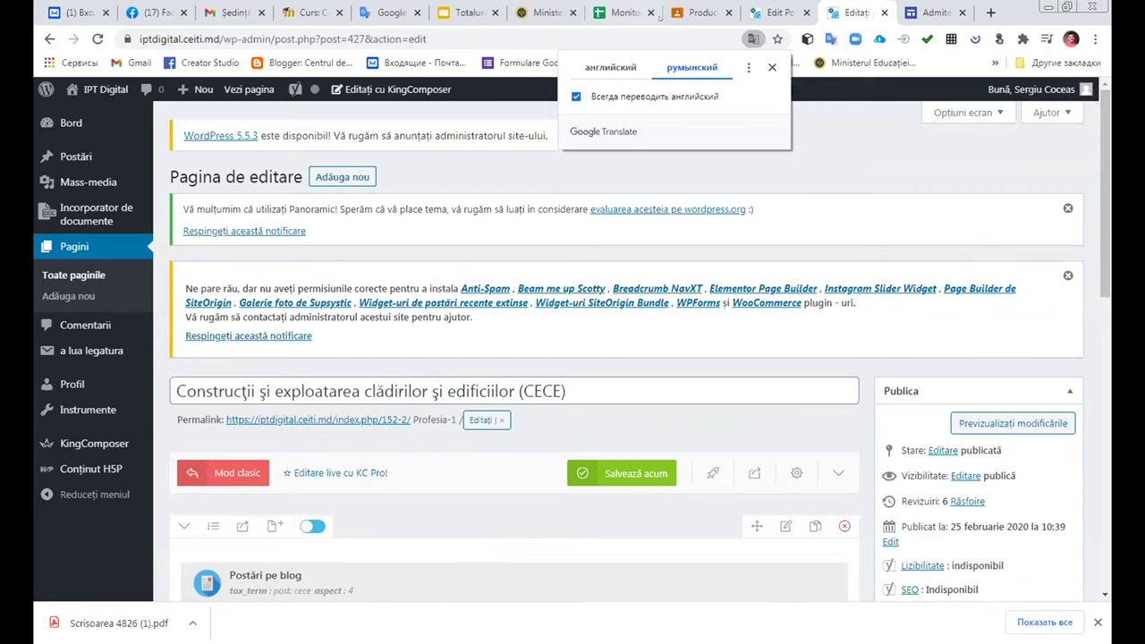
- Return to the Tehnician-constructor CECE post editor and check its content blocks and assigned categories
left_click(774, 13)
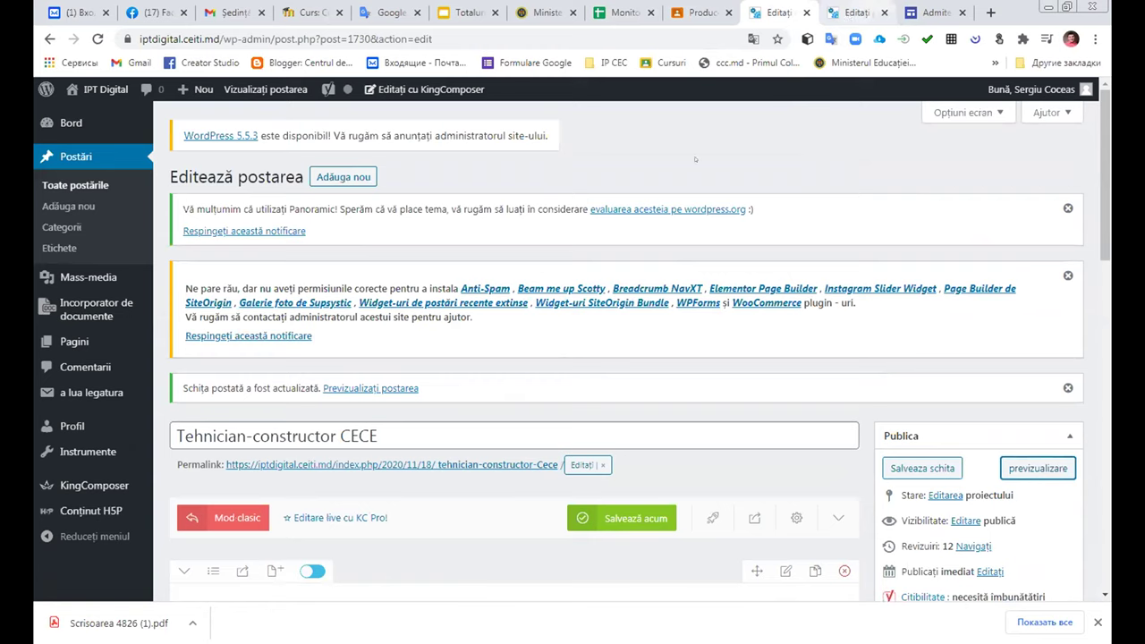
scroll(481, 376, "down", 1)
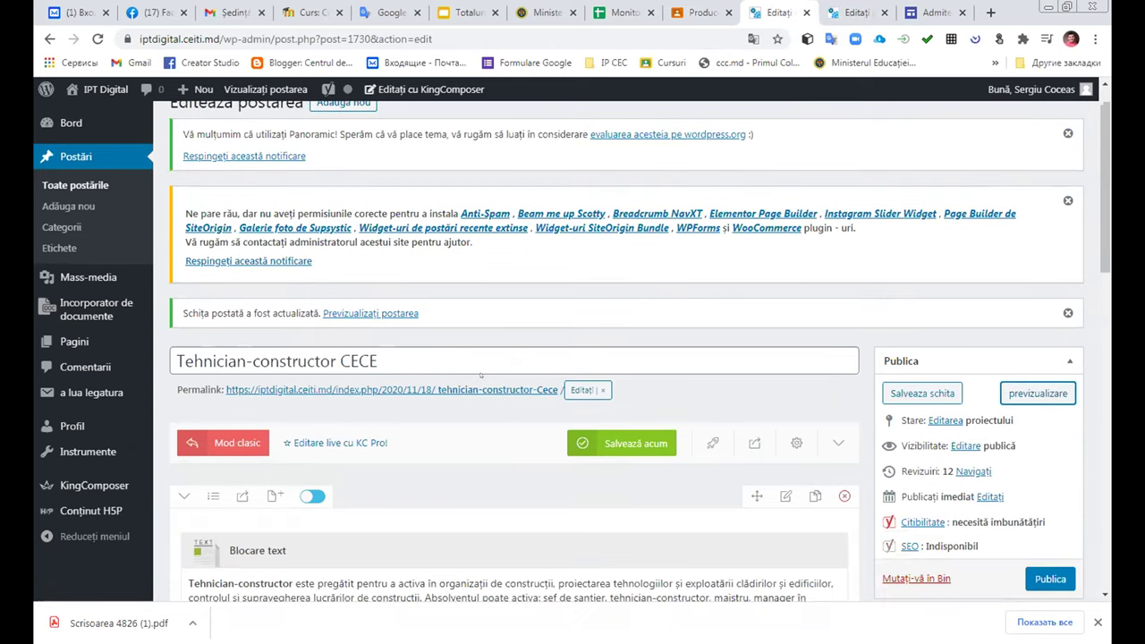
scroll(481, 376, "down", 2)
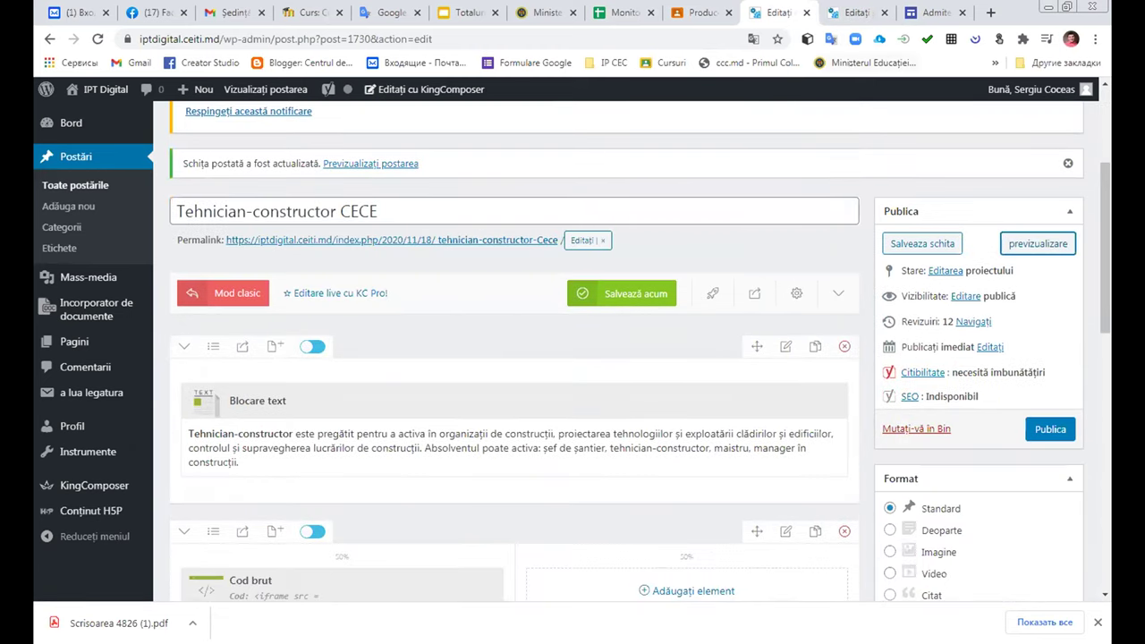
scroll(912, 431, "down", 2)
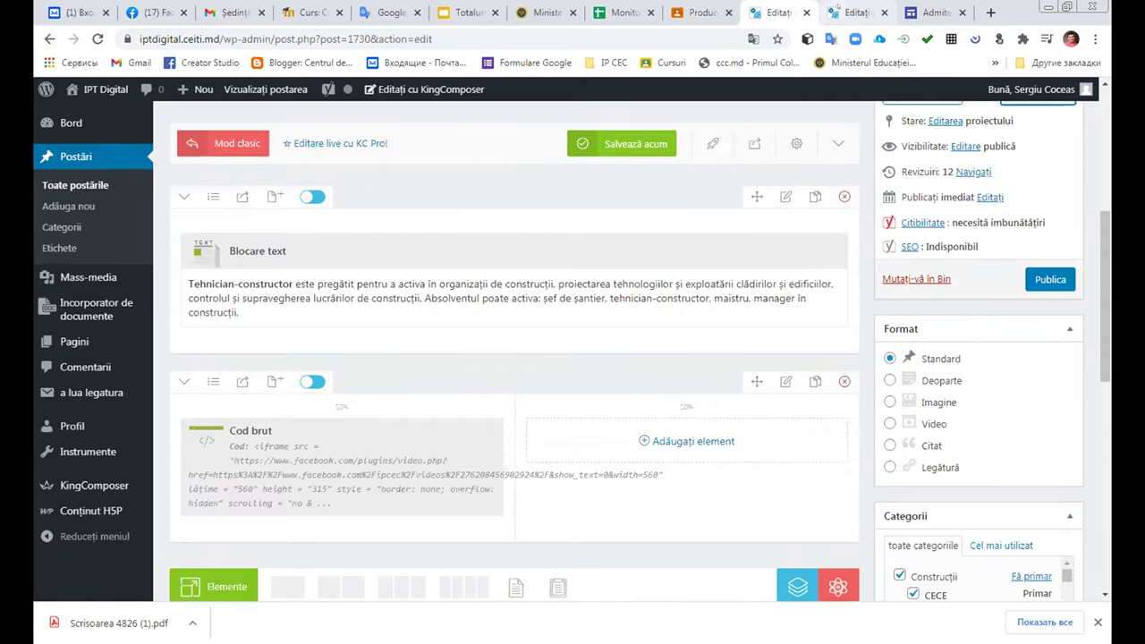
- Go back from the CECE page's editor to the published page, close it, and return to the post's publishing options
left_click(850, 11)
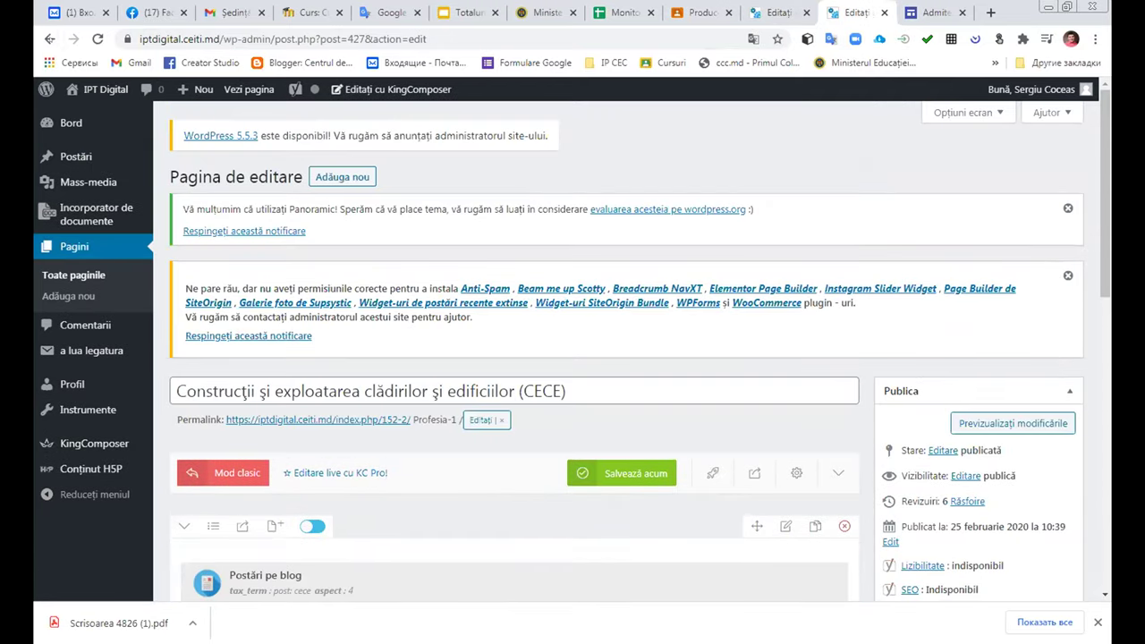
left_click(49, 39)
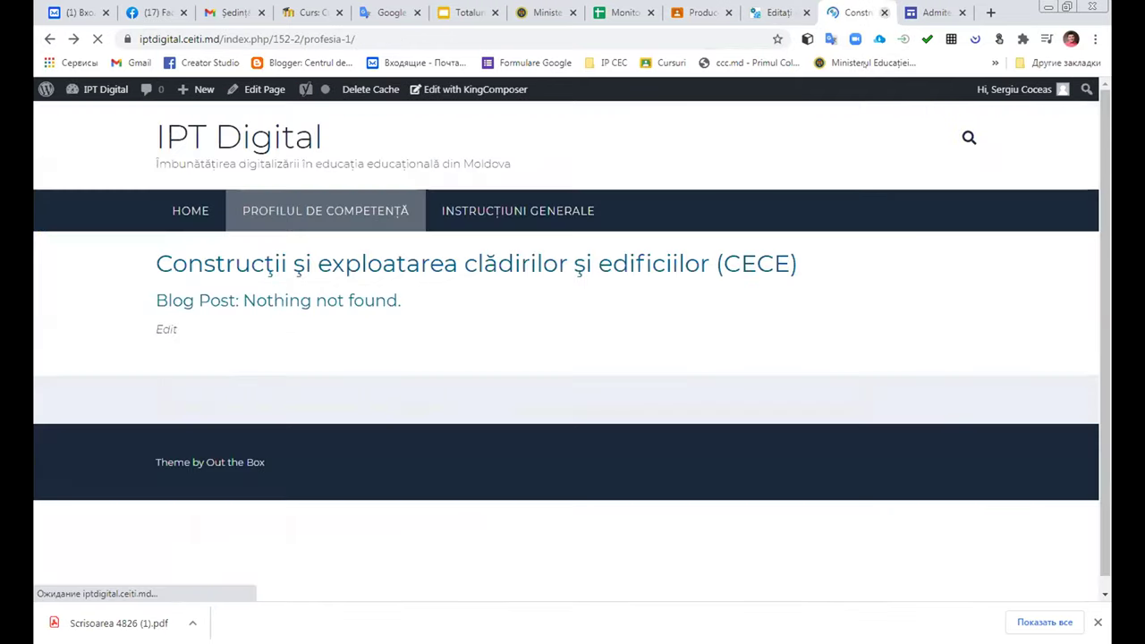
left_click(884, 12)
scroll(939, 313, "up", 3)
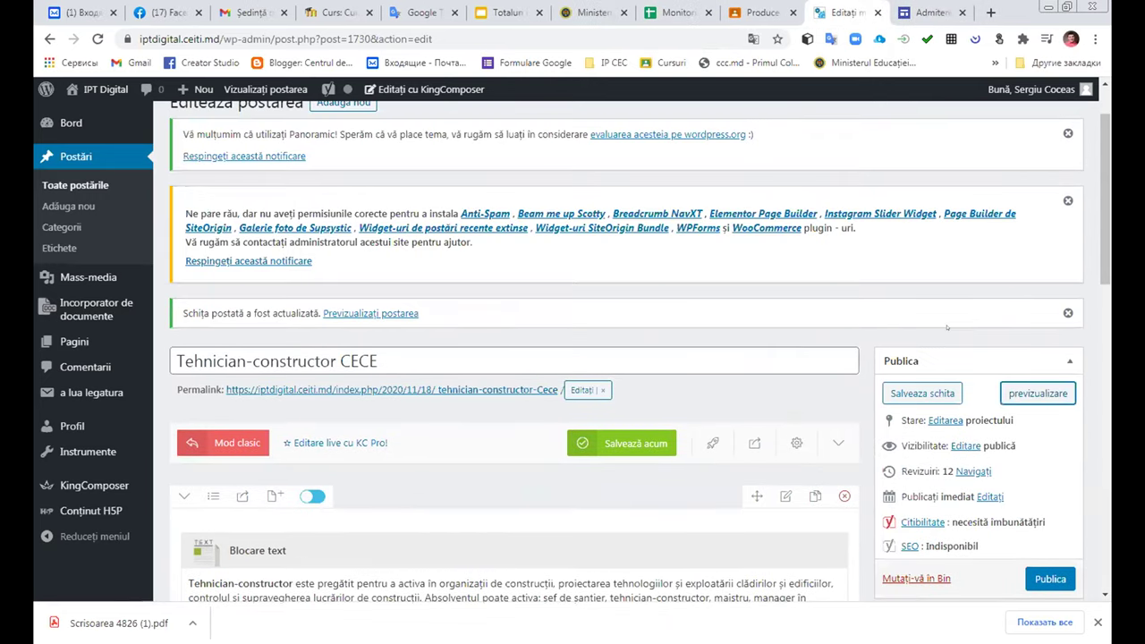
- Preview the Tehnician-constructor CECE draft again and browse the Profilul de competență entries in the site's navigation
left_click(1021, 397)
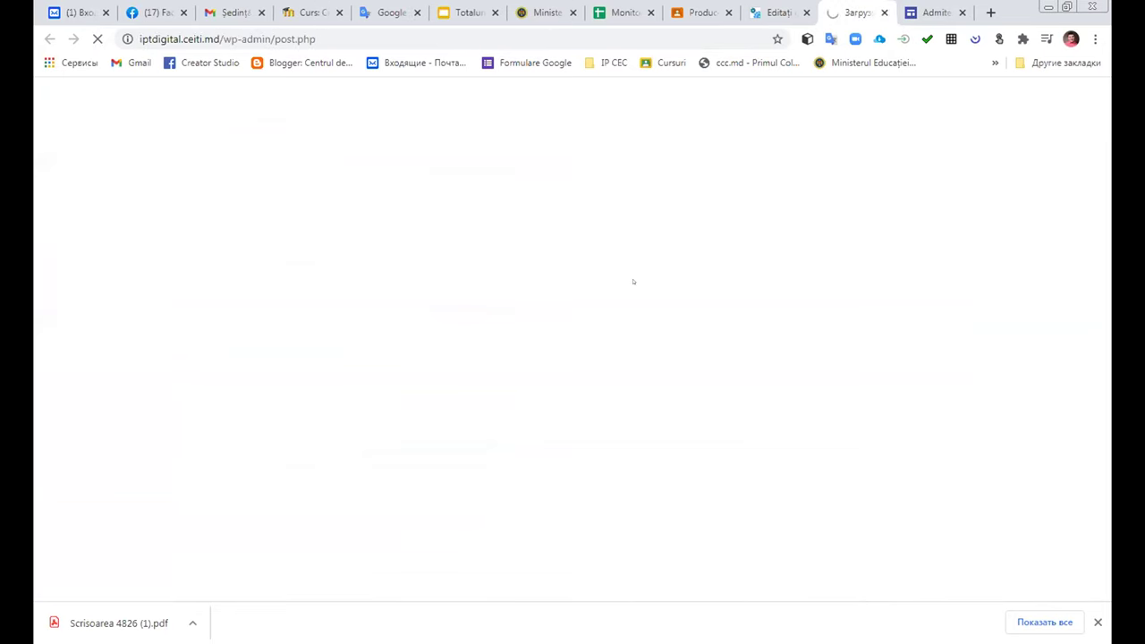
mouse_move(326, 210)
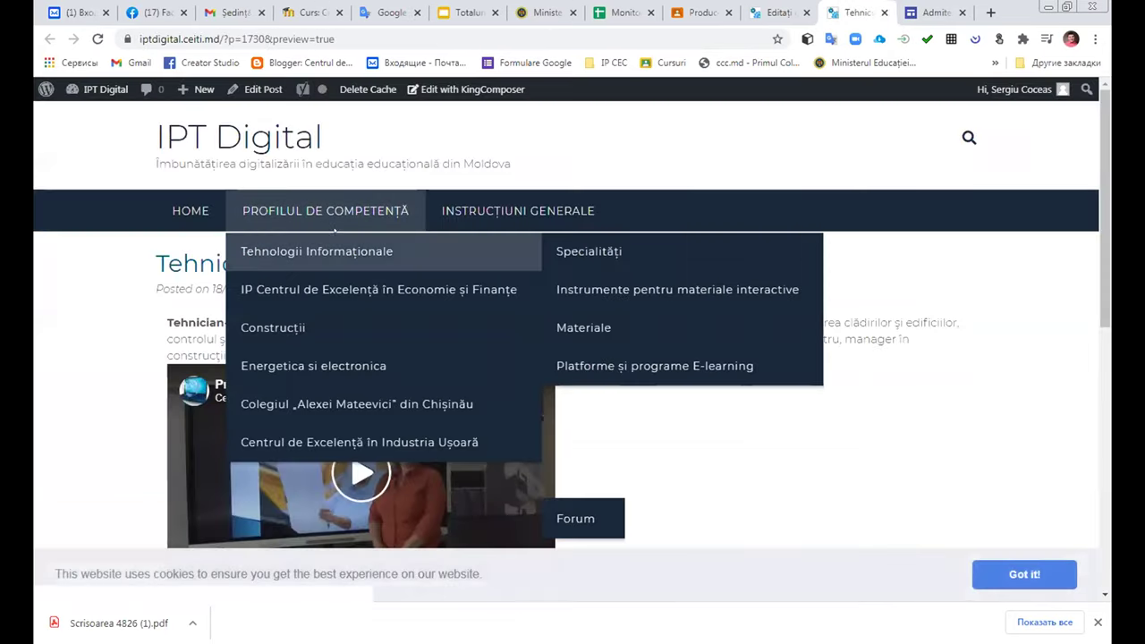
mouse_move(301, 328)
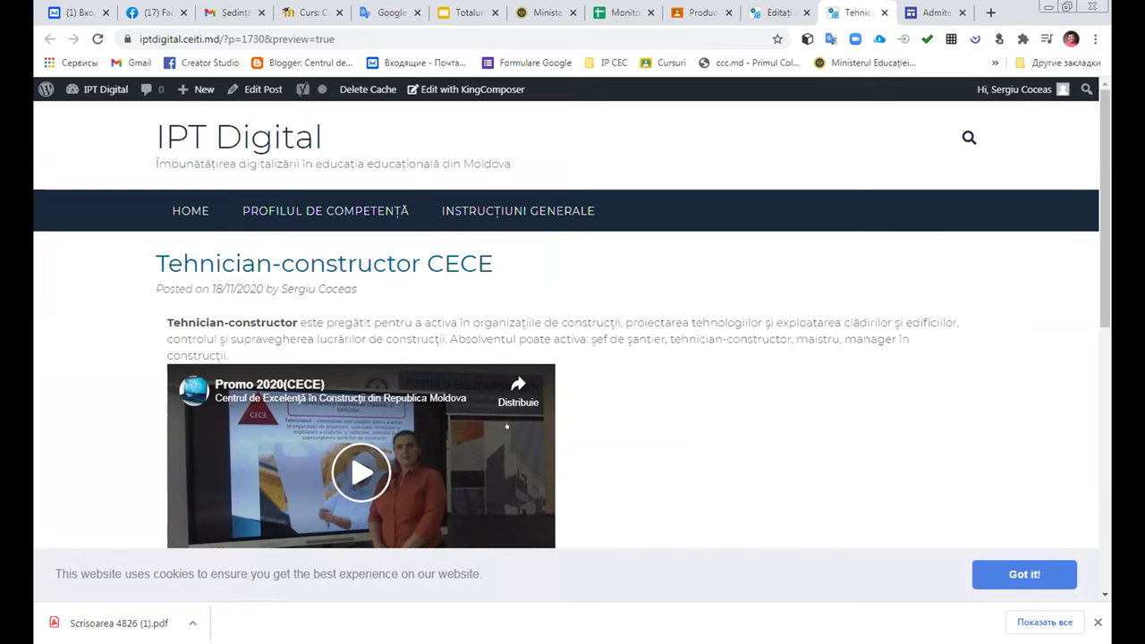
- Check the CECE page under Construcții, then return to the draft preview and accept the site's cookie notice
mouse_move(382, 228)
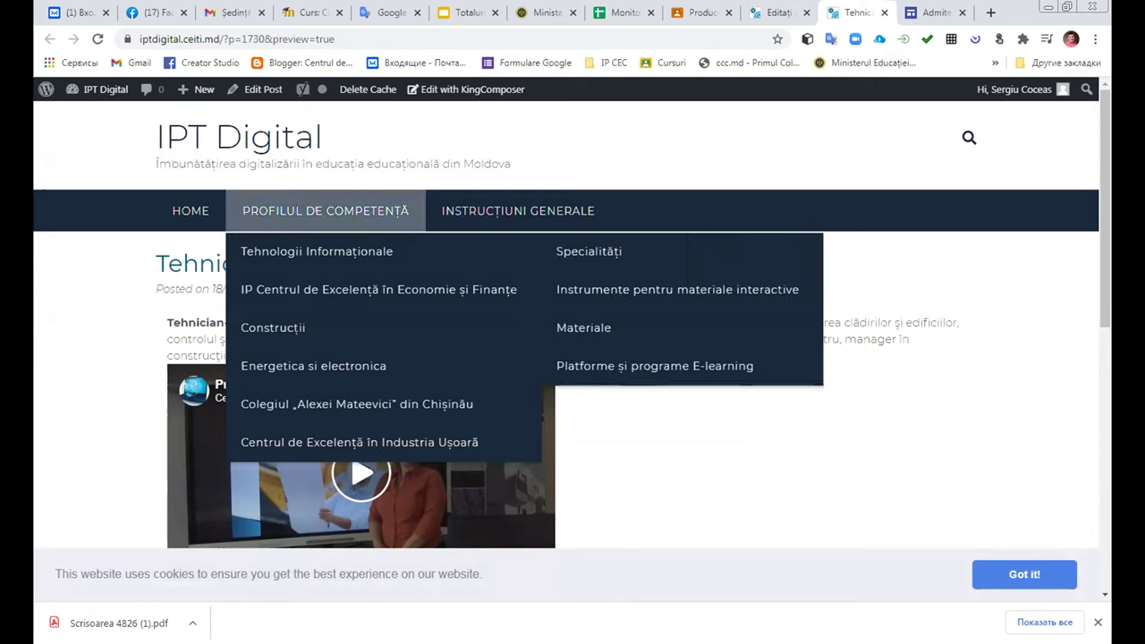
mouse_move(322, 328)
mouse_move(573, 327)
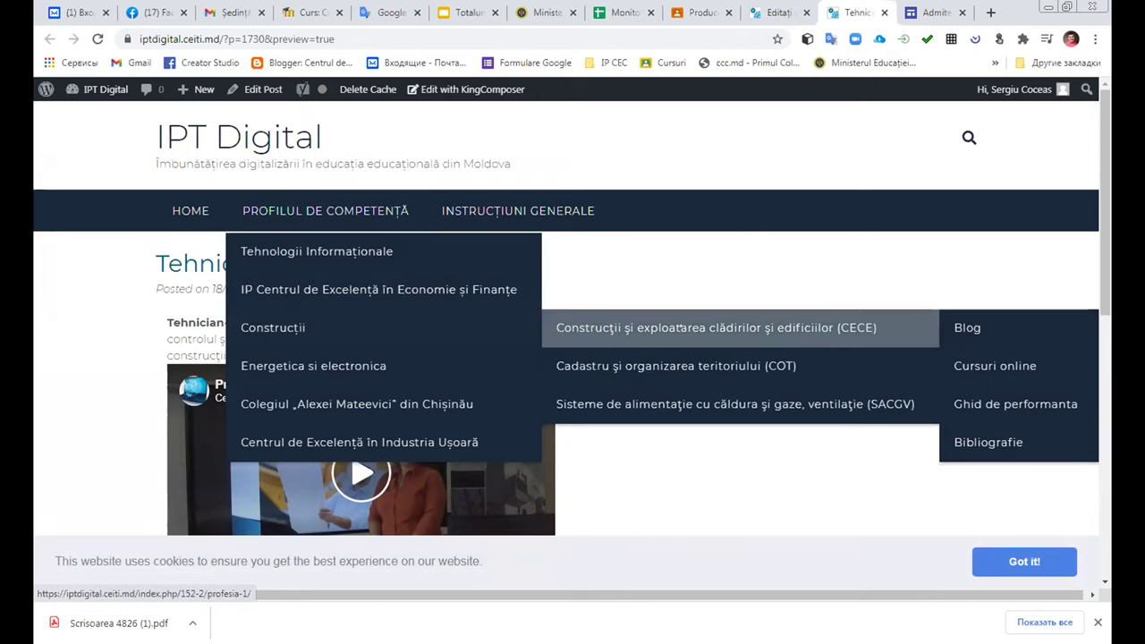
left_click(680, 328)
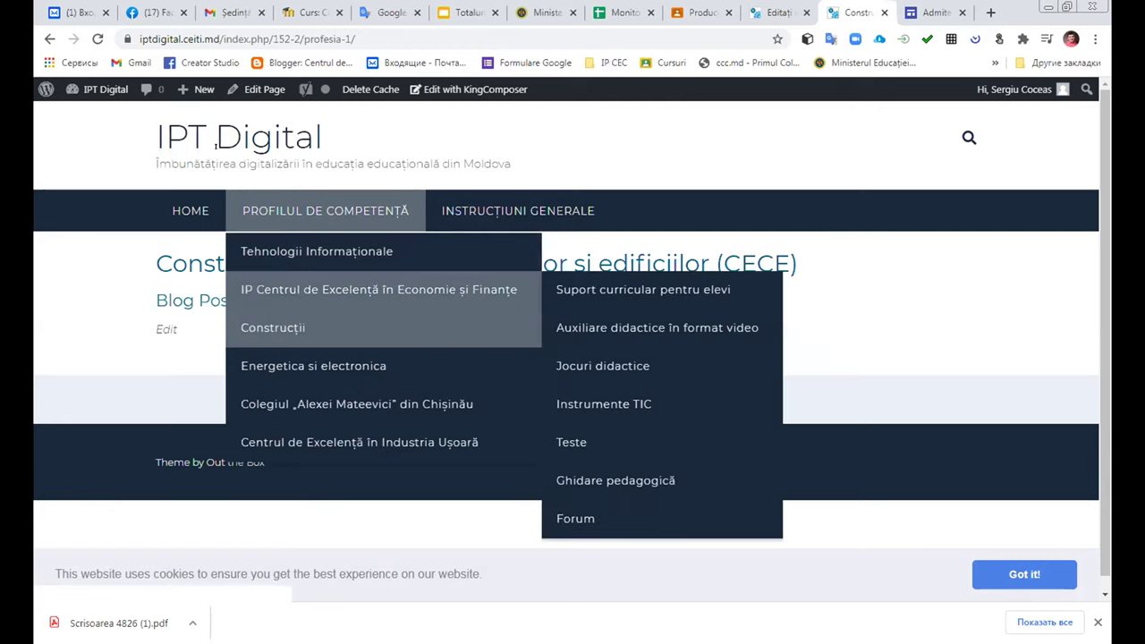
left_click(51, 38)
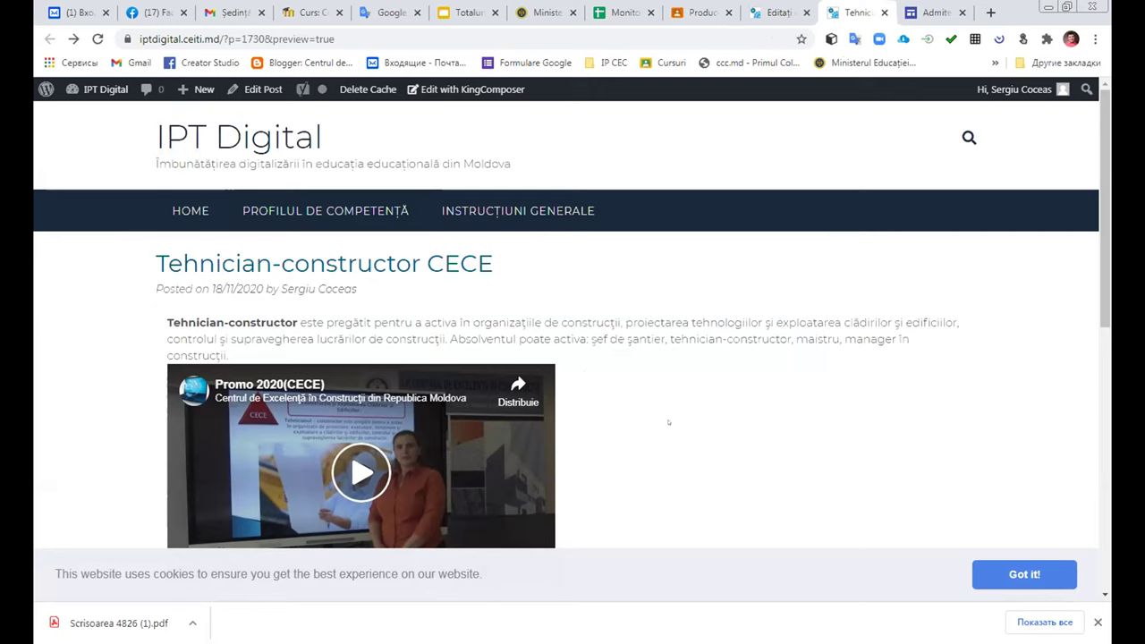
left_click(1031, 577)
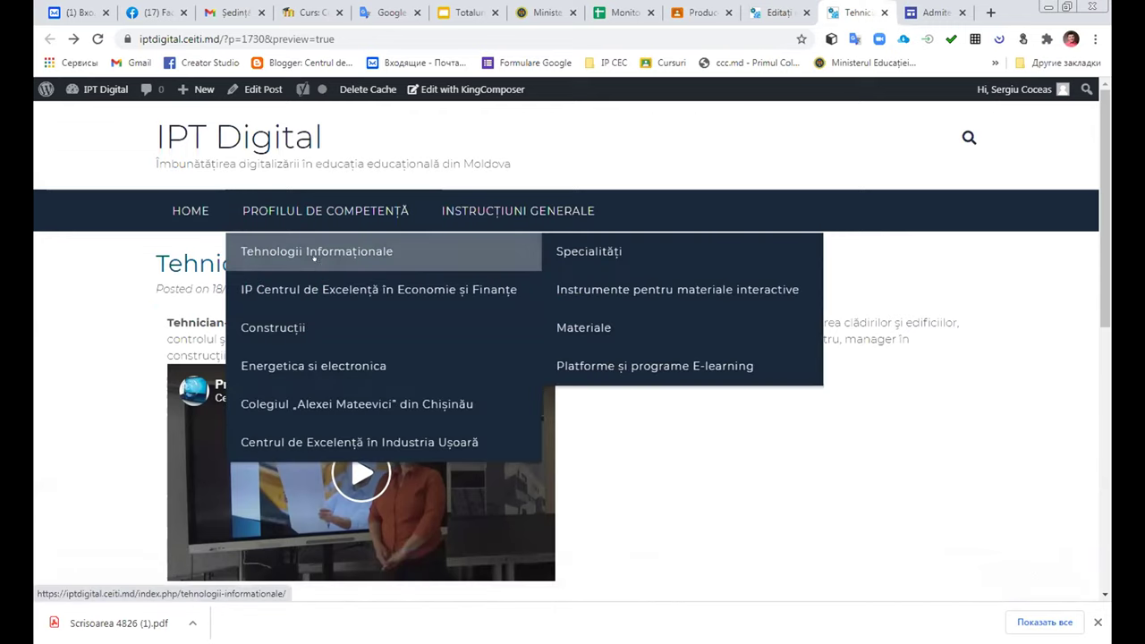
- Browse the Profilul de competență entries, view the CECE page under Construcții again, and go back to the draft preview
left_click(358, 289)
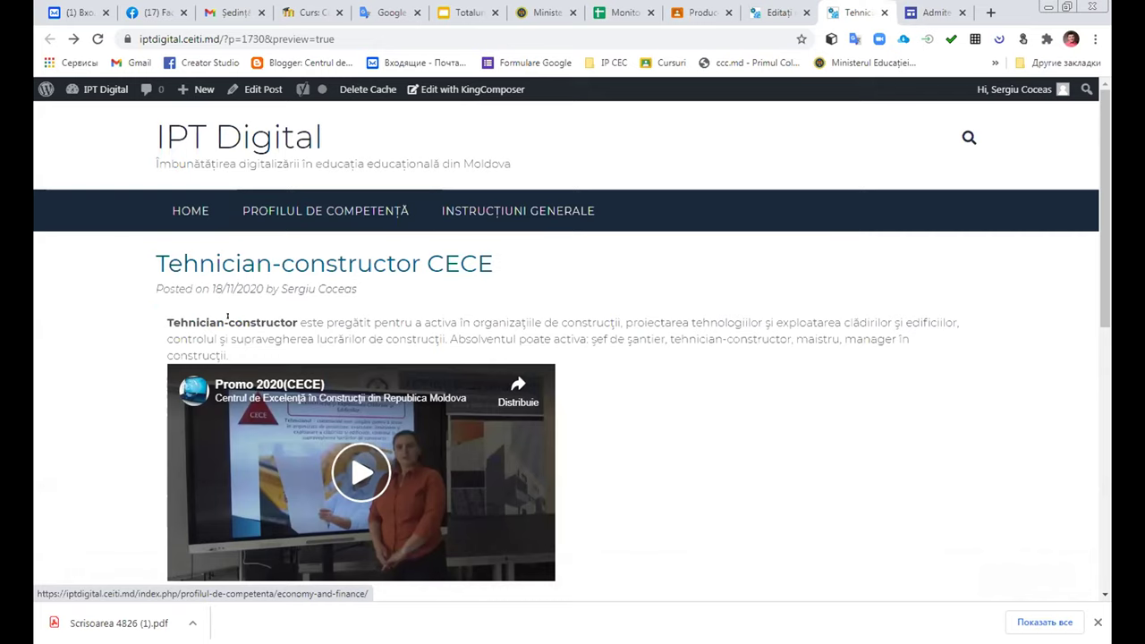
mouse_move(325, 215)
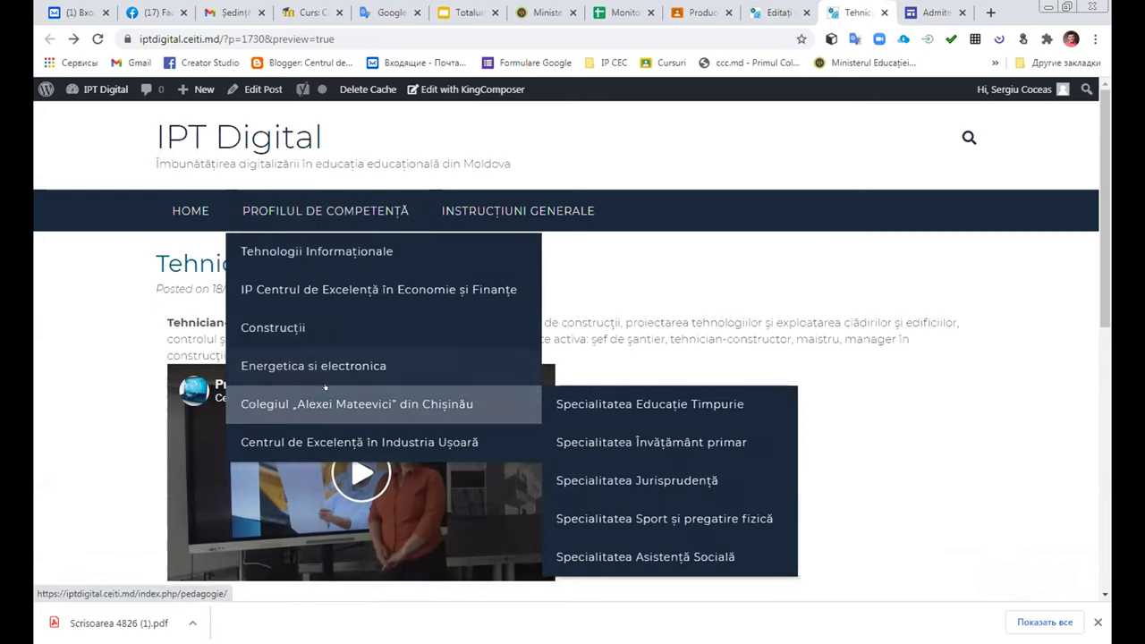
mouse_move(359, 379)
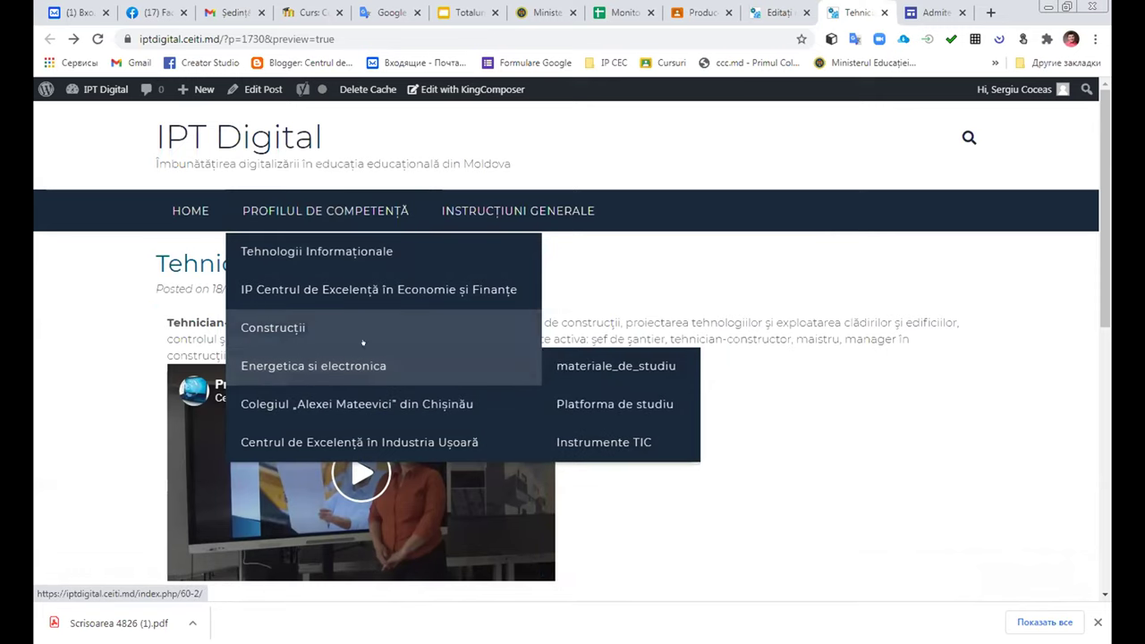
mouse_move(421, 339)
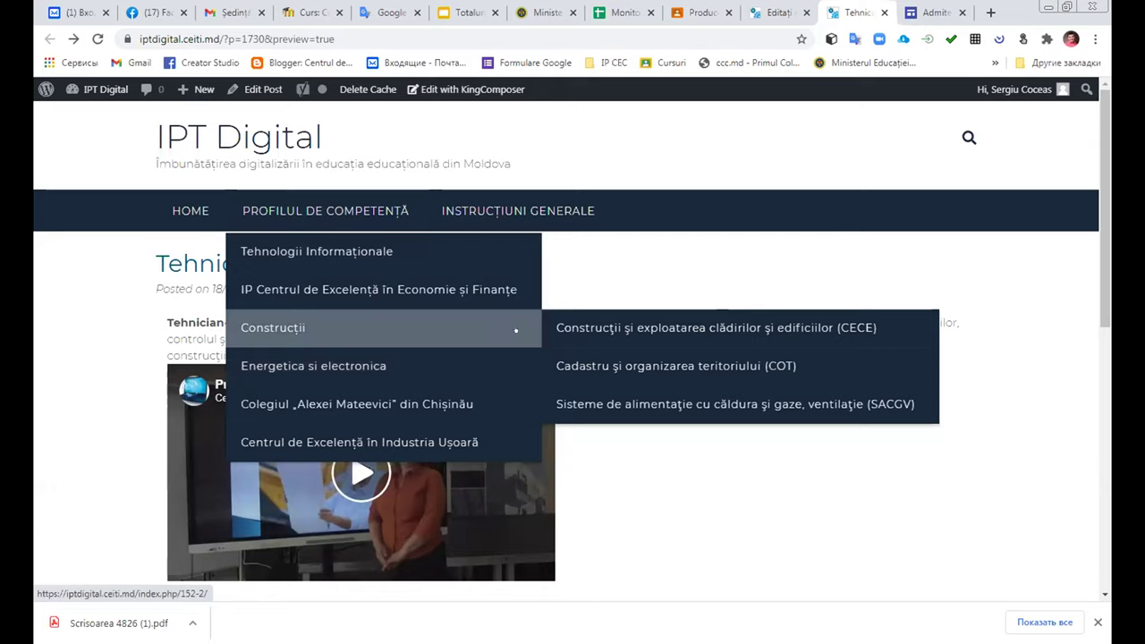
mouse_move(697, 338)
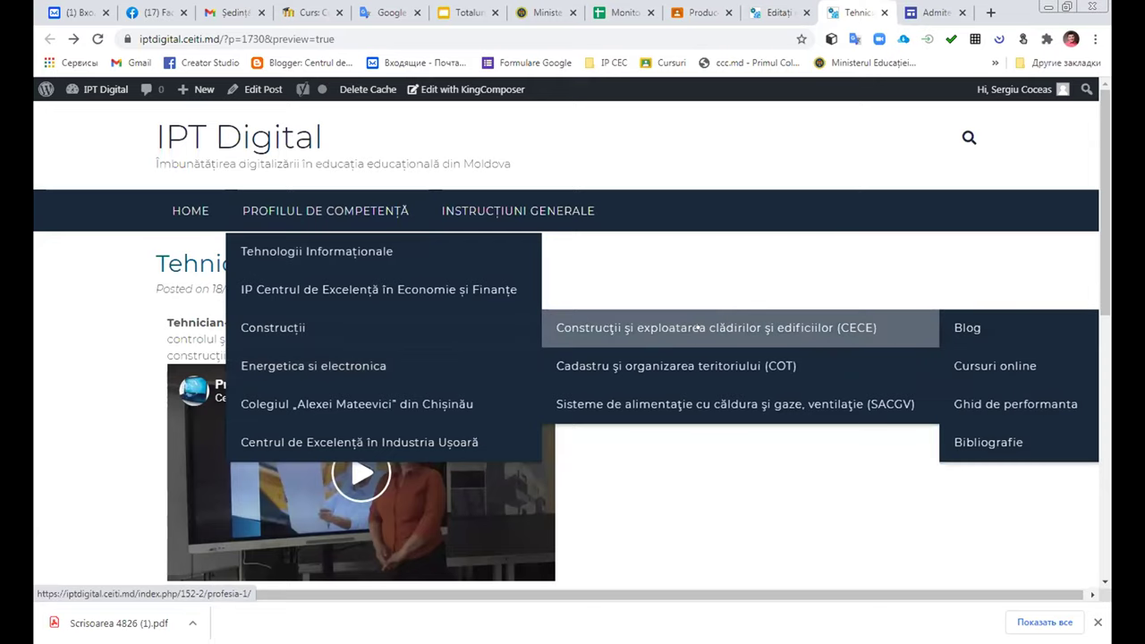
left_click(699, 328)
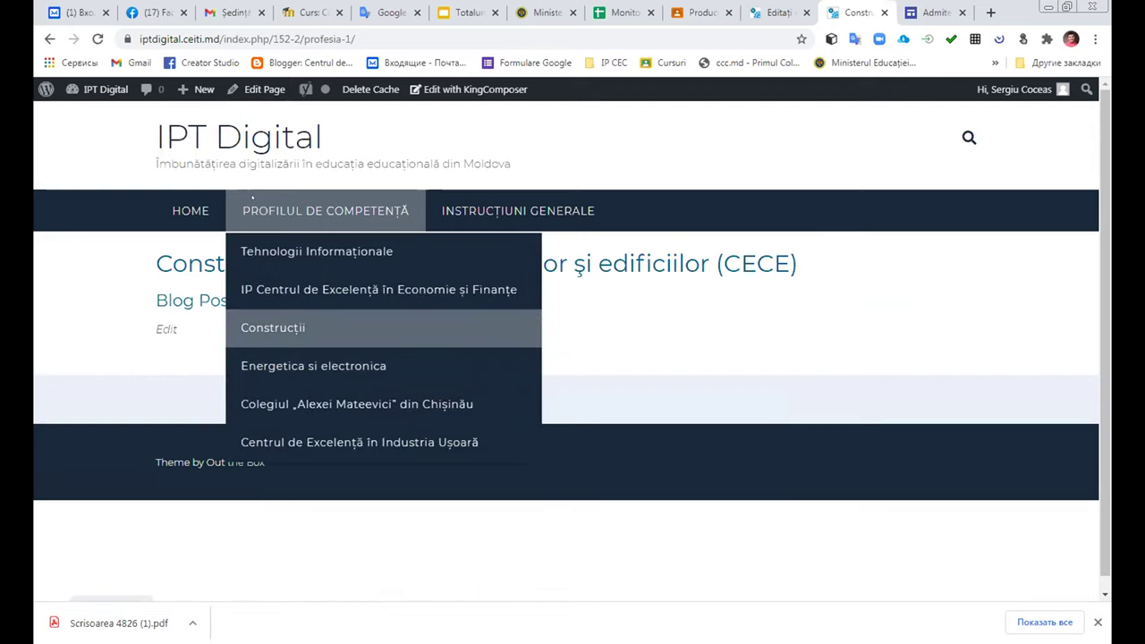
left_click(106, 88)
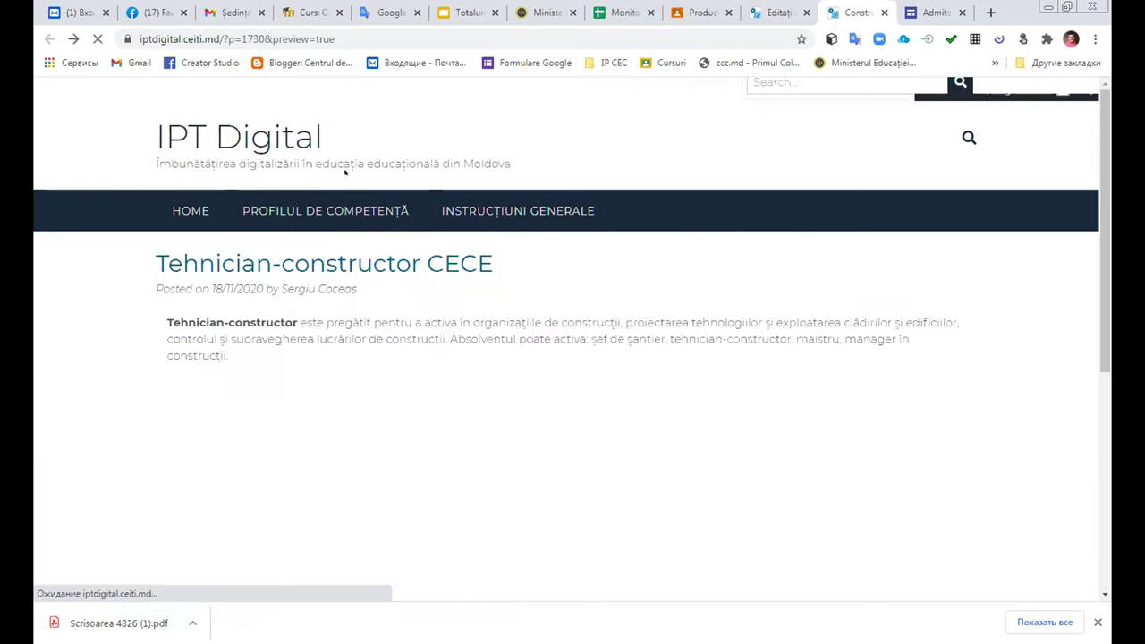
mouse_move(422, 308)
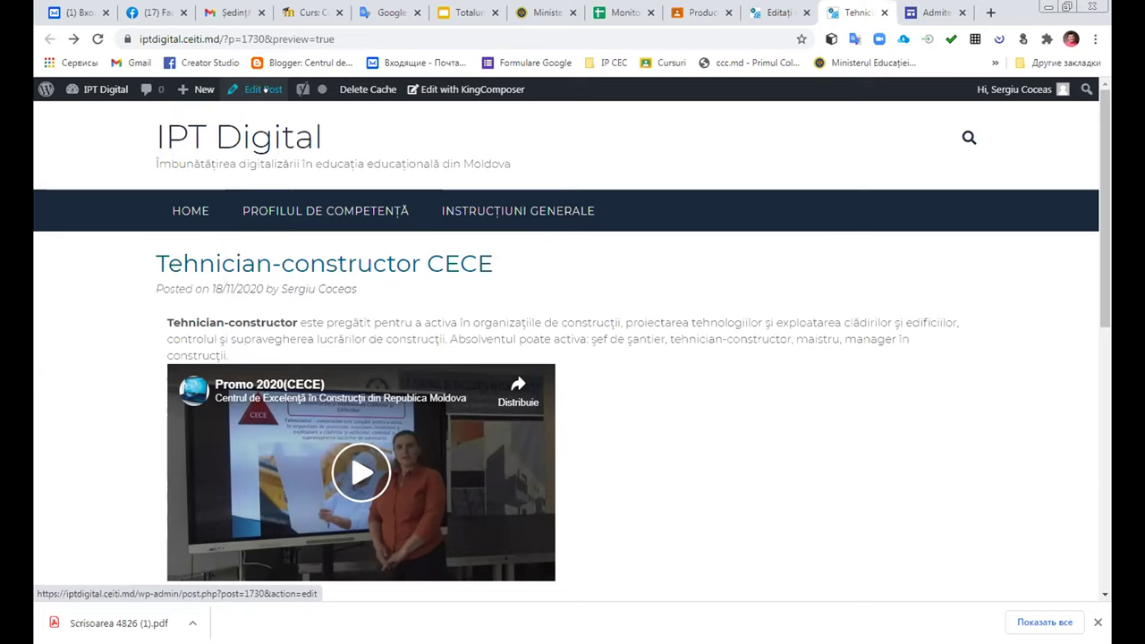
- Open the Tehnician-constructor CECE post for editing and clear its Construcții and CECE category assignments
left_click(253, 88)
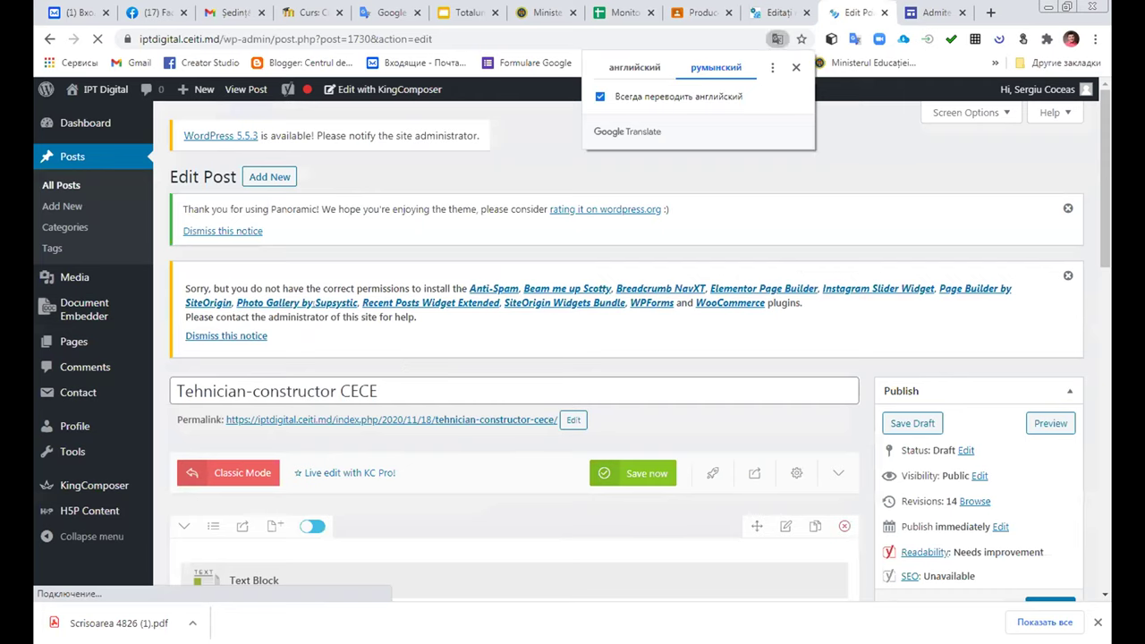
scroll(646, 447, "down", 1)
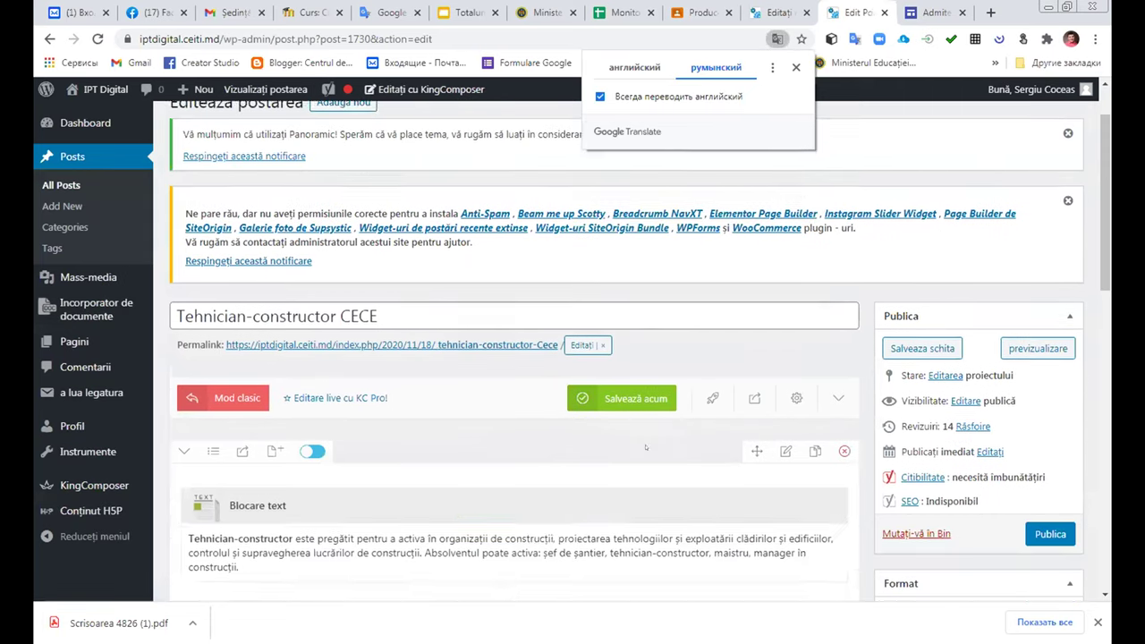
scroll(646, 447, "down", 3)
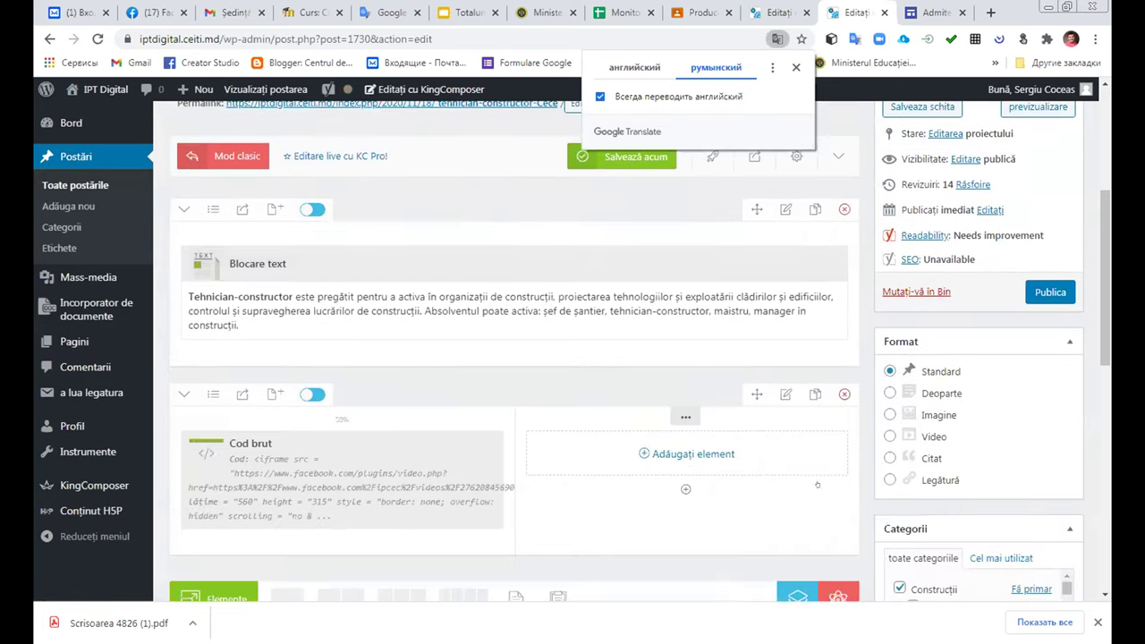
scroll(817, 485, "down", 2)
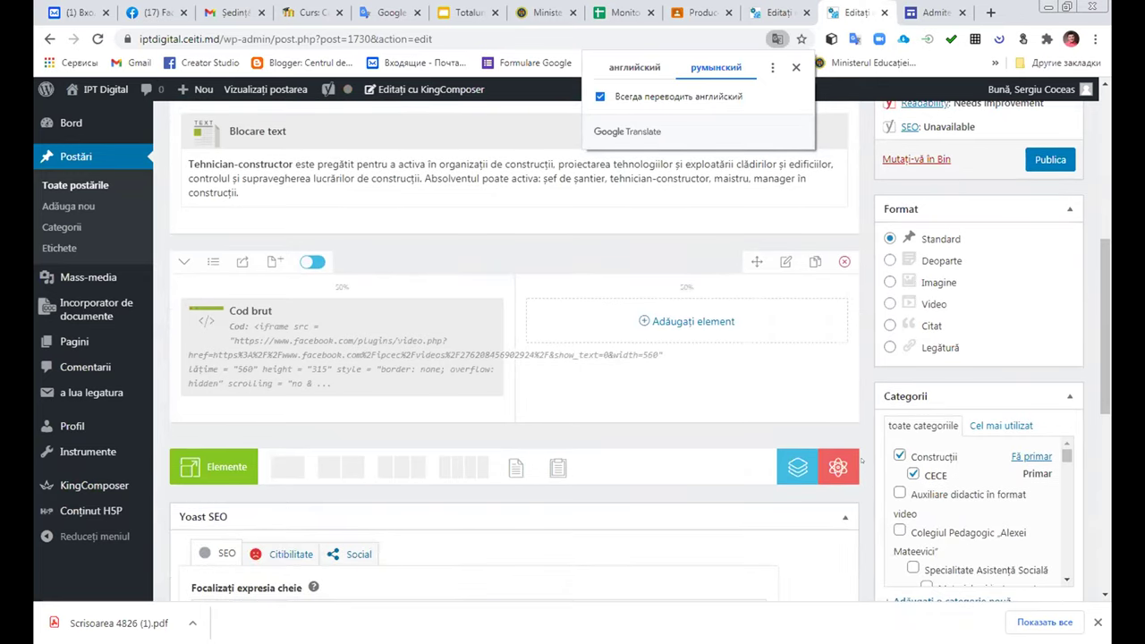
scroll(861, 459, "down", 1)
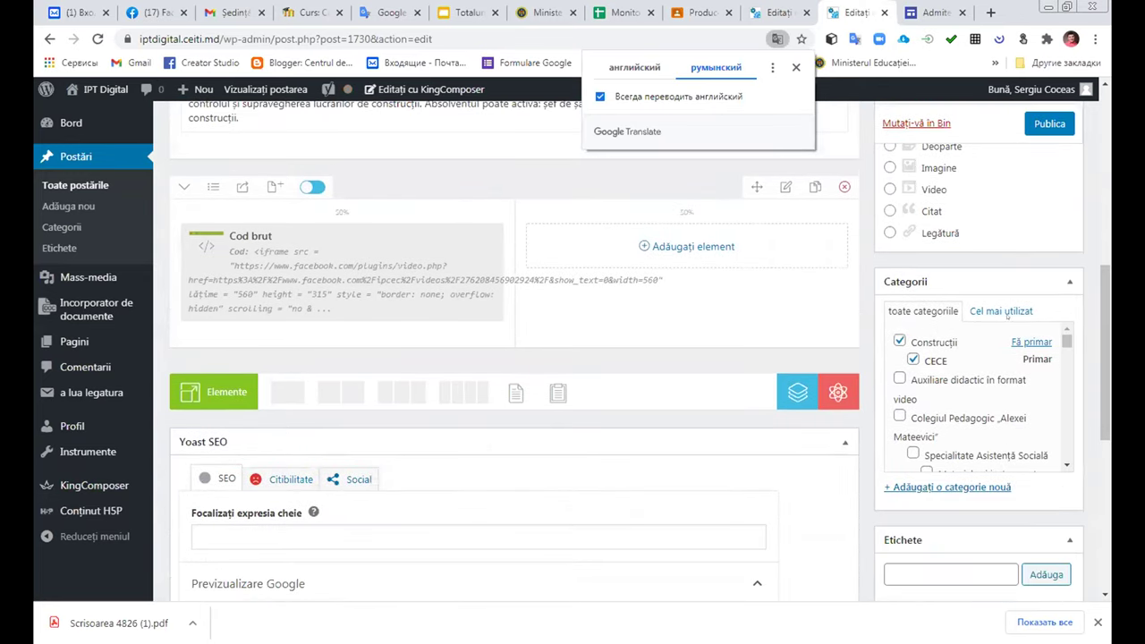
scroll(939, 394, "down", 3)
scroll(966, 407, "up", 3)
scroll(970, 408, "up", 2)
scroll(961, 448, "down", 4)
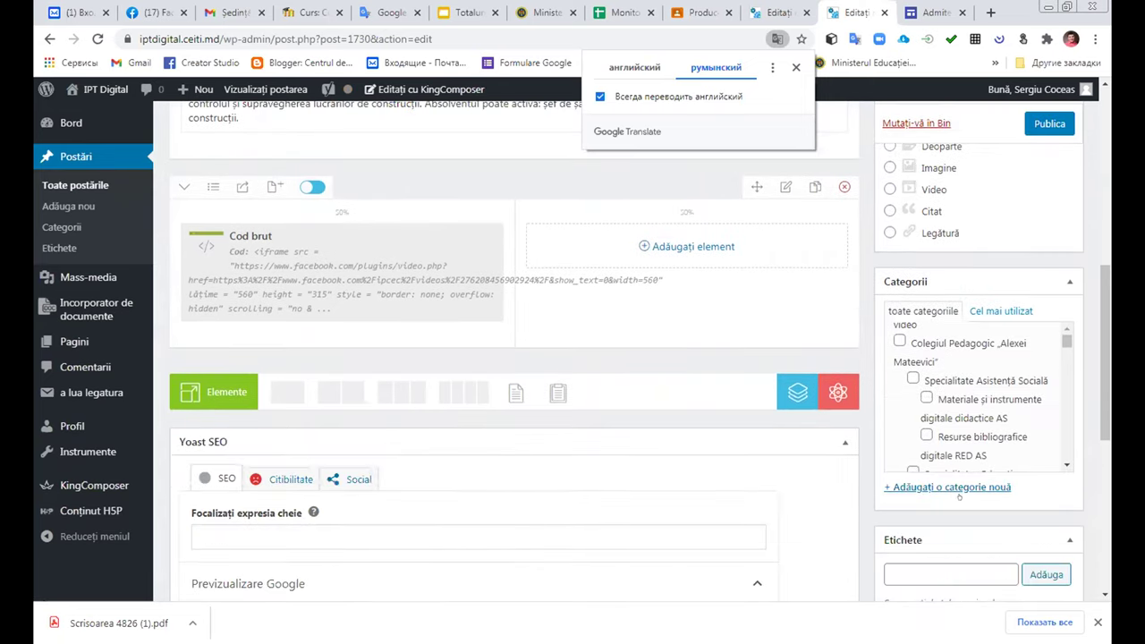
scroll(935, 383, "up", 2)
left_click(913, 358)
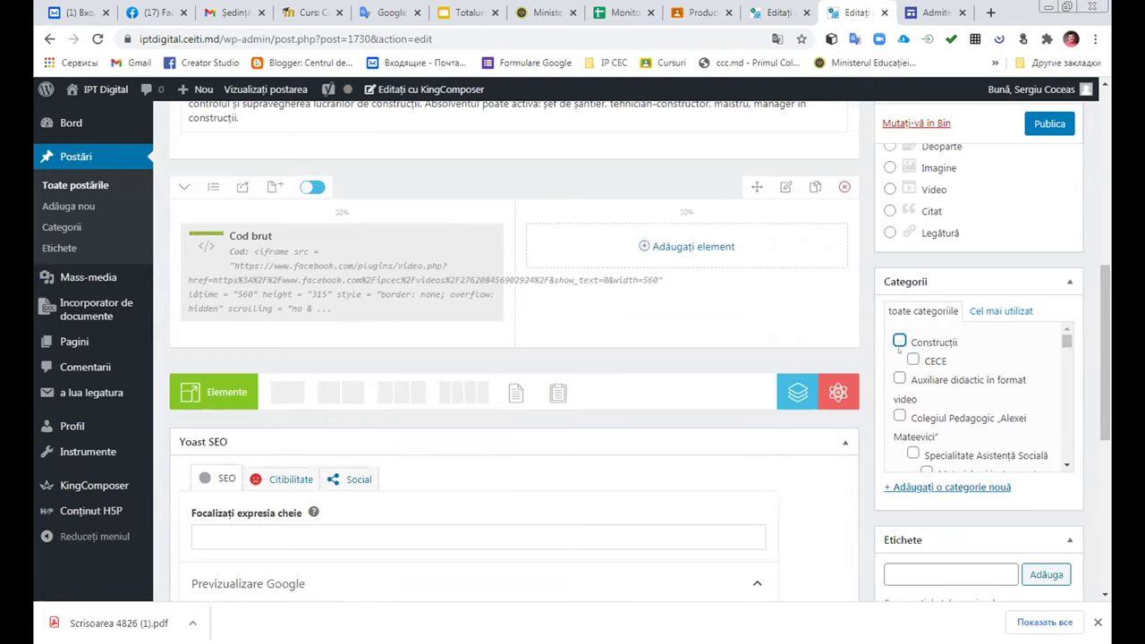
- Examine the site's full category list for the post, including the CECE, COT and SACGV entries
scroll(983, 447, "down", 5)
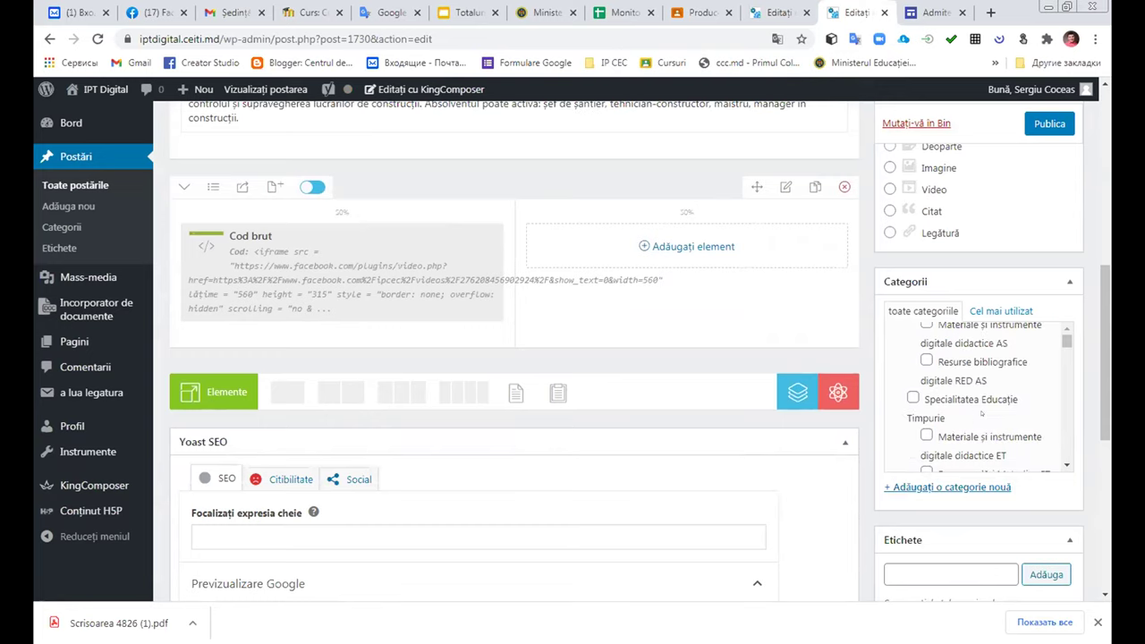
scroll(983, 412, "down", 4)
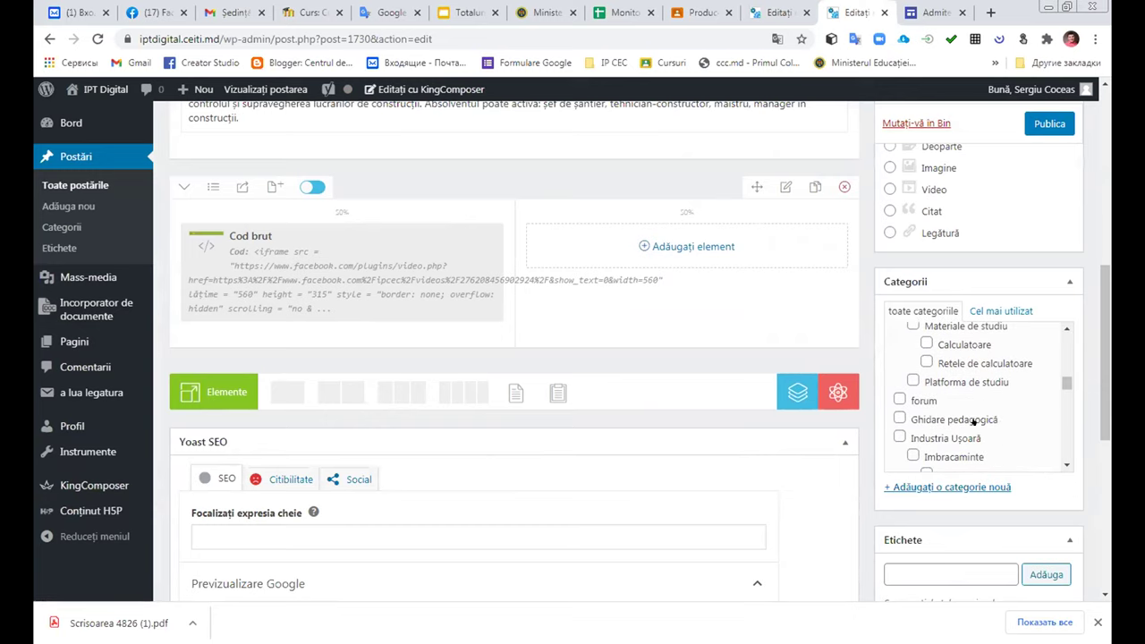
scroll(975, 422, "down", 1)
scroll(971, 422, "down", 3)
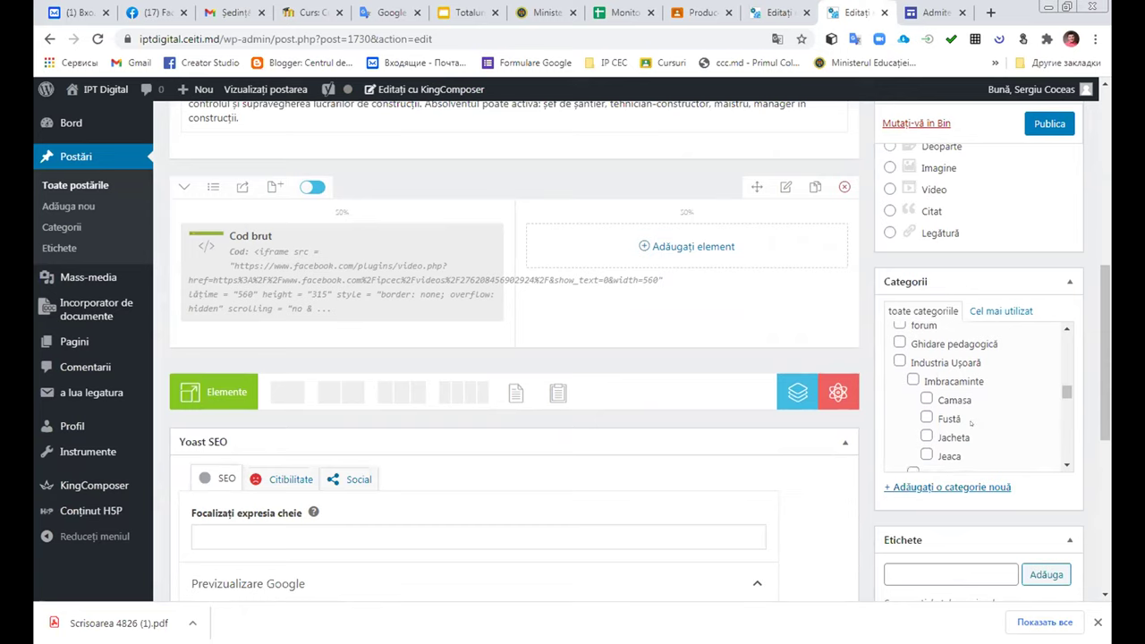
scroll(971, 423, "down", 3)
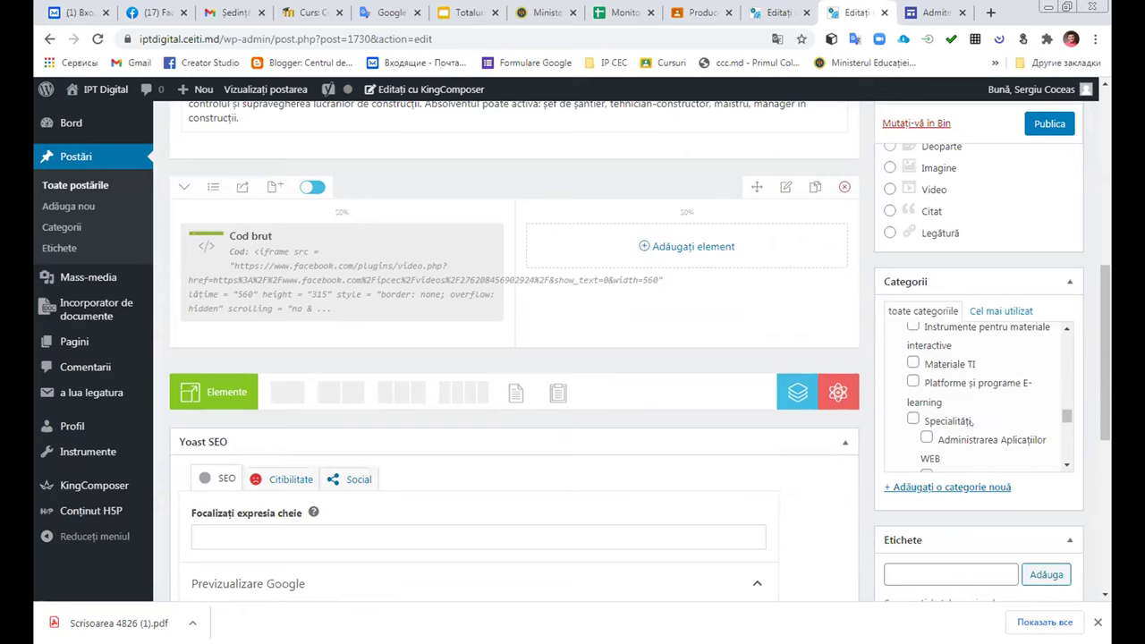
scroll(970, 422, "up", 1)
scroll(971, 423, "down", 2)
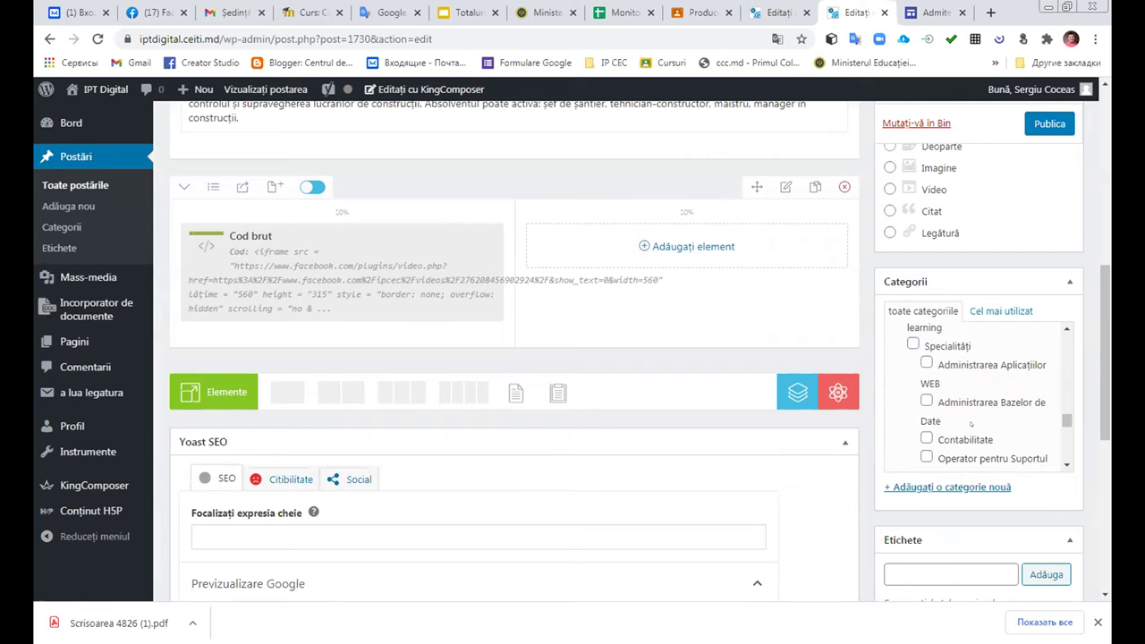
scroll(971, 424, "down", 5)
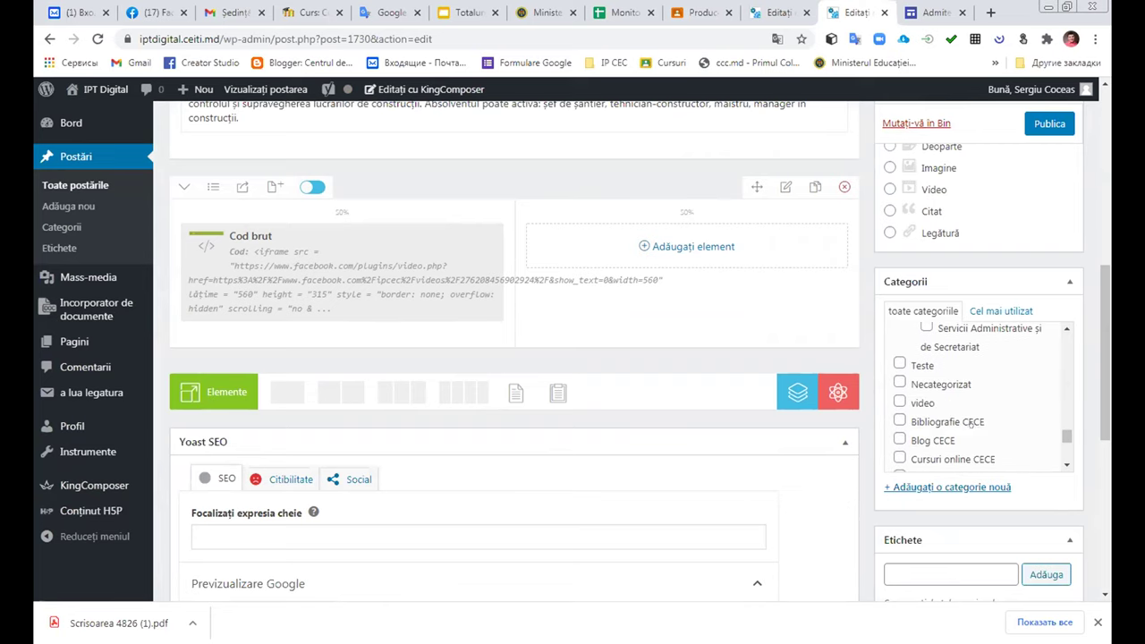
scroll(971, 423, "down", 4)
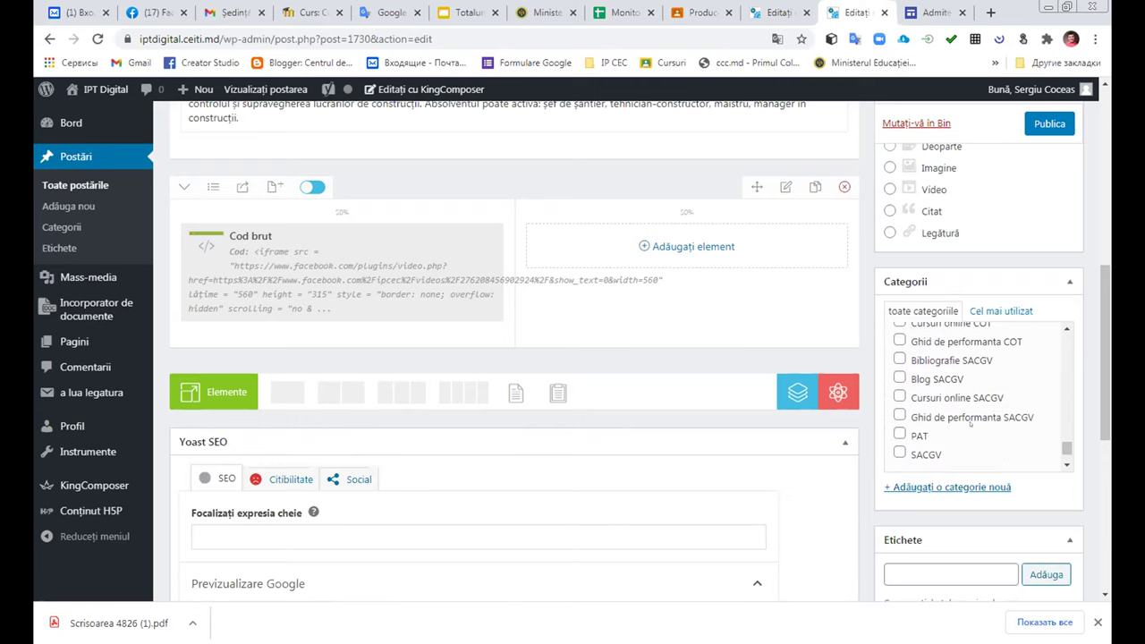
scroll(971, 423, "up", 4)
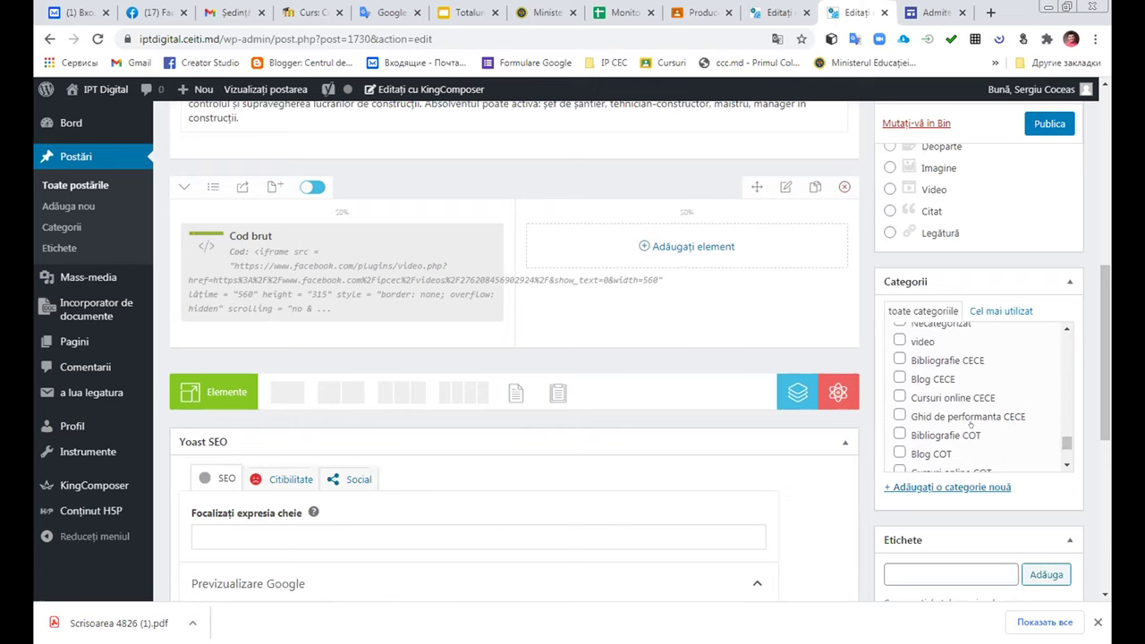
scroll(971, 424, "up", 1)
scroll(971, 424, "up", 4)
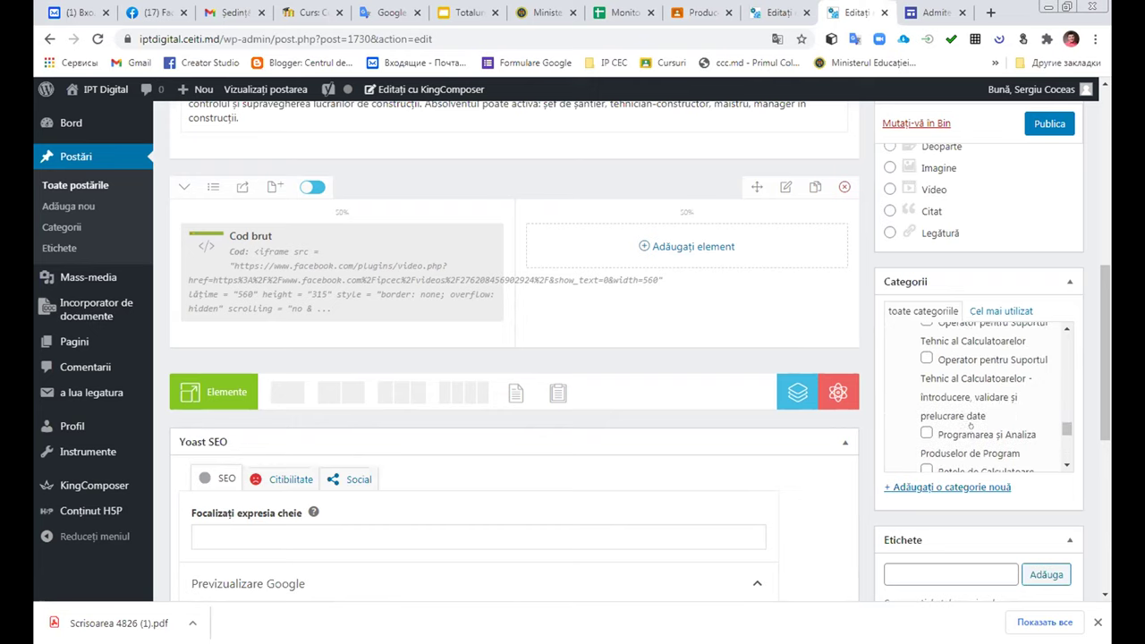
scroll(971, 424, "down", 4)
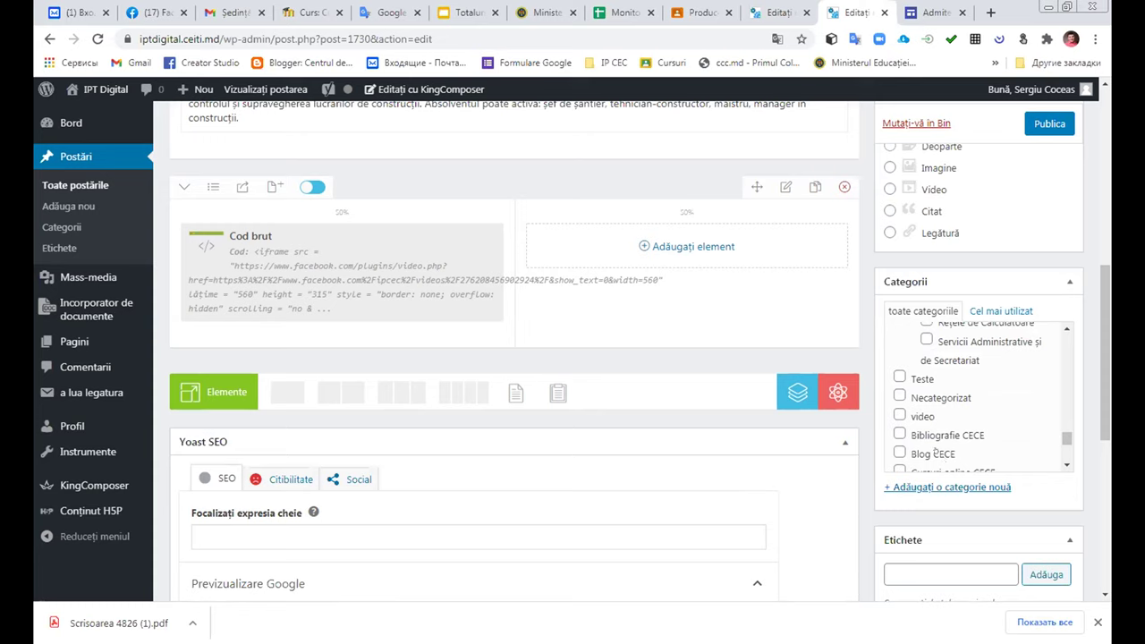
scroll(935, 452, "down", 1)
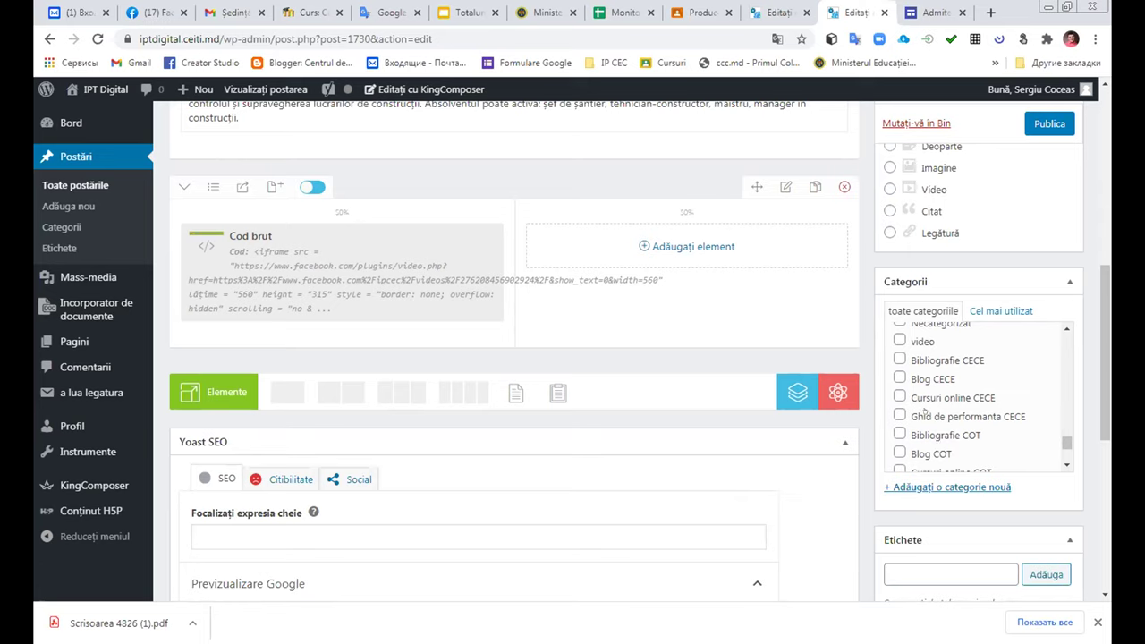
scroll(961, 400, "up", 1)
scroll(961, 400, "up", 8)
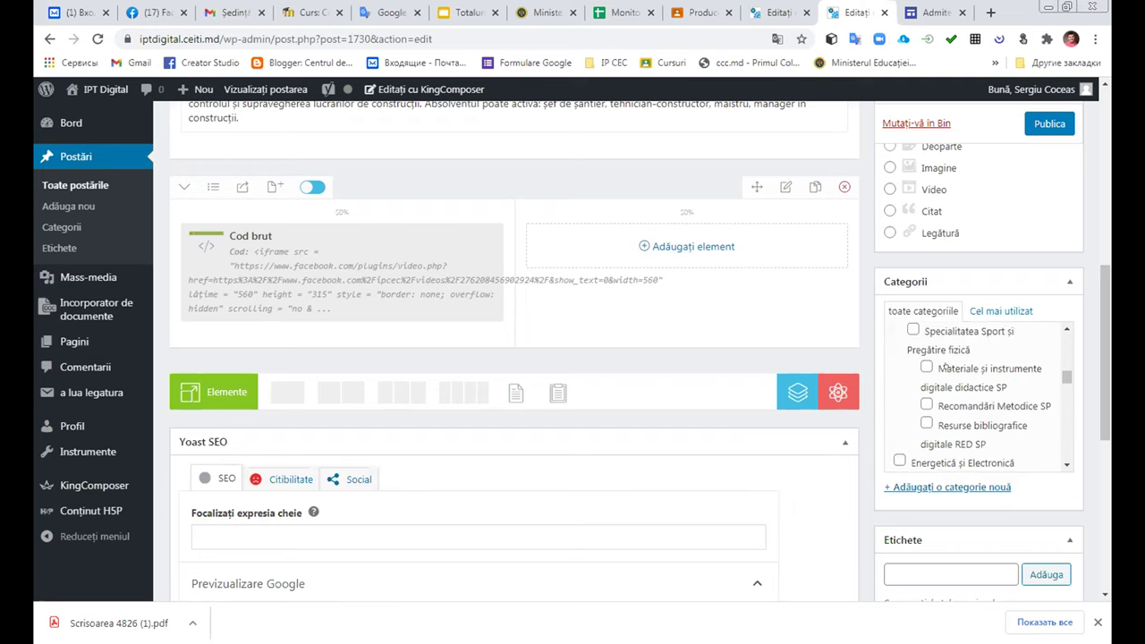
scroll(946, 374, "up", 3)
scroll(967, 376, "up", 4)
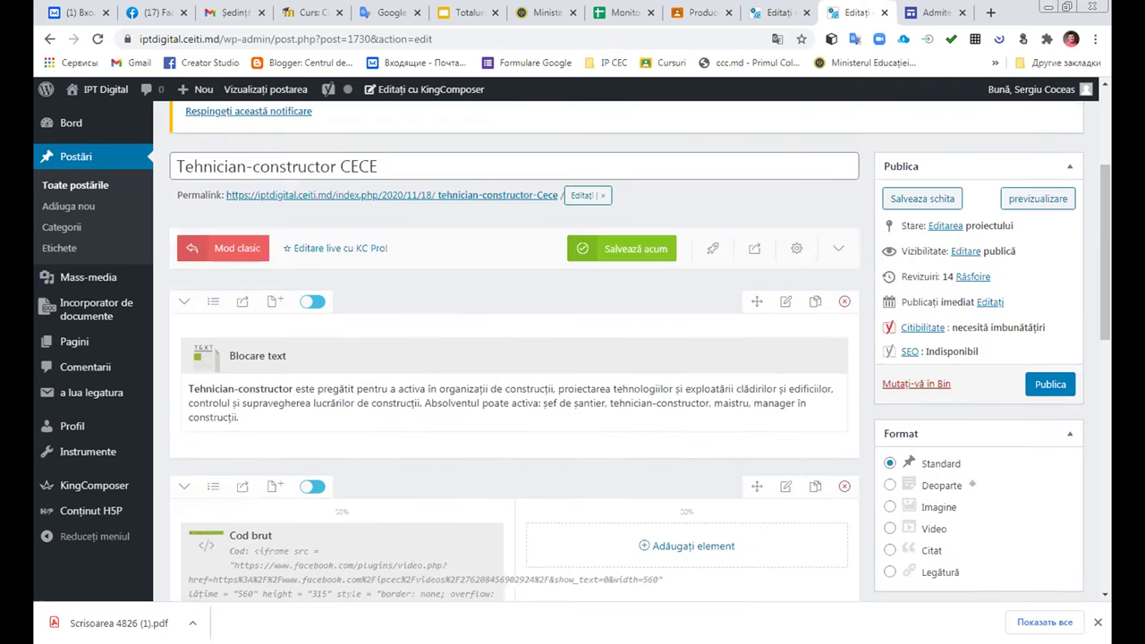
- Assign the Tehnician-constructor CECE post to the CECE category under Construcții and publish it
scroll(973, 528, "down", 3)
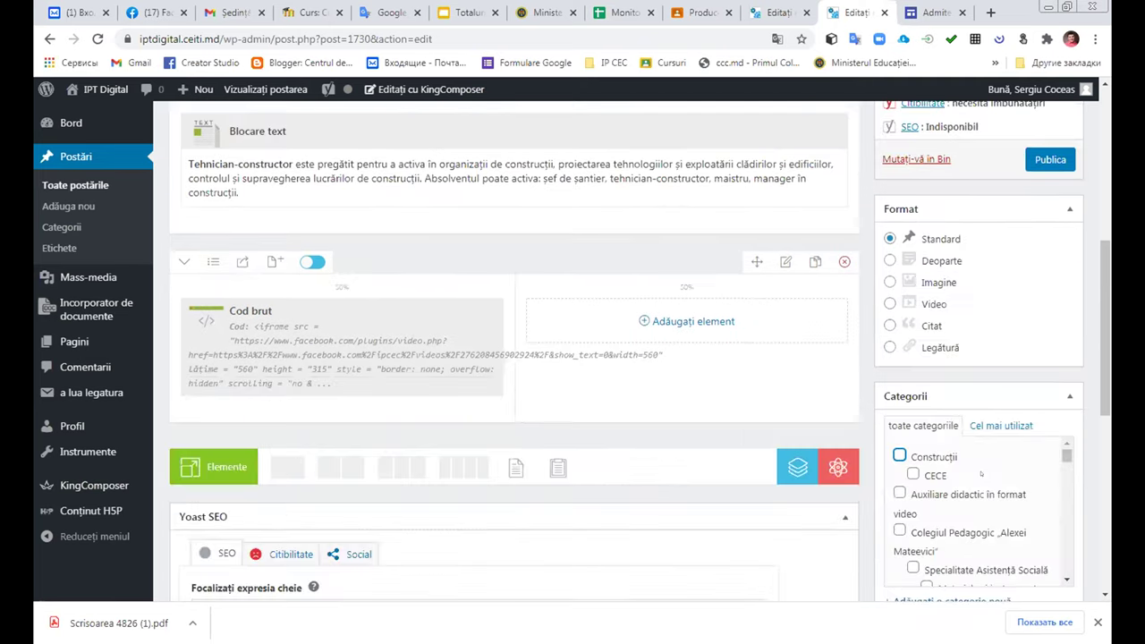
left_click(912, 475)
left_click(1054, 160)
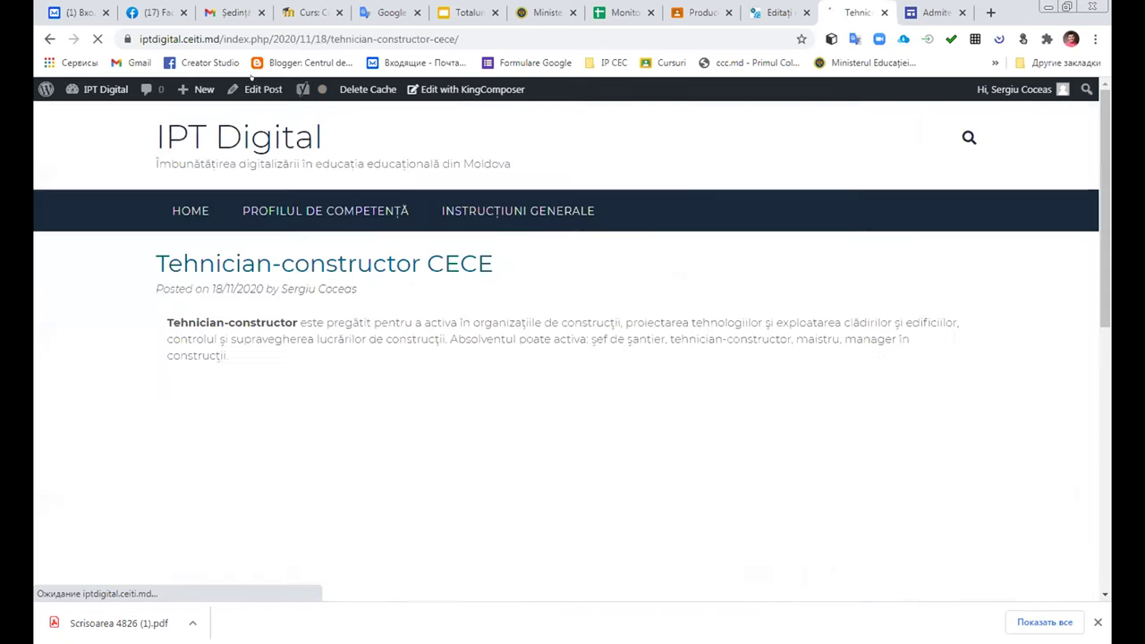
- View the Construcţii şi exploatarea clădirilor şi edificiilor (CECE) page under Profilul de competență > Construcții
mouse_move(324, 211)
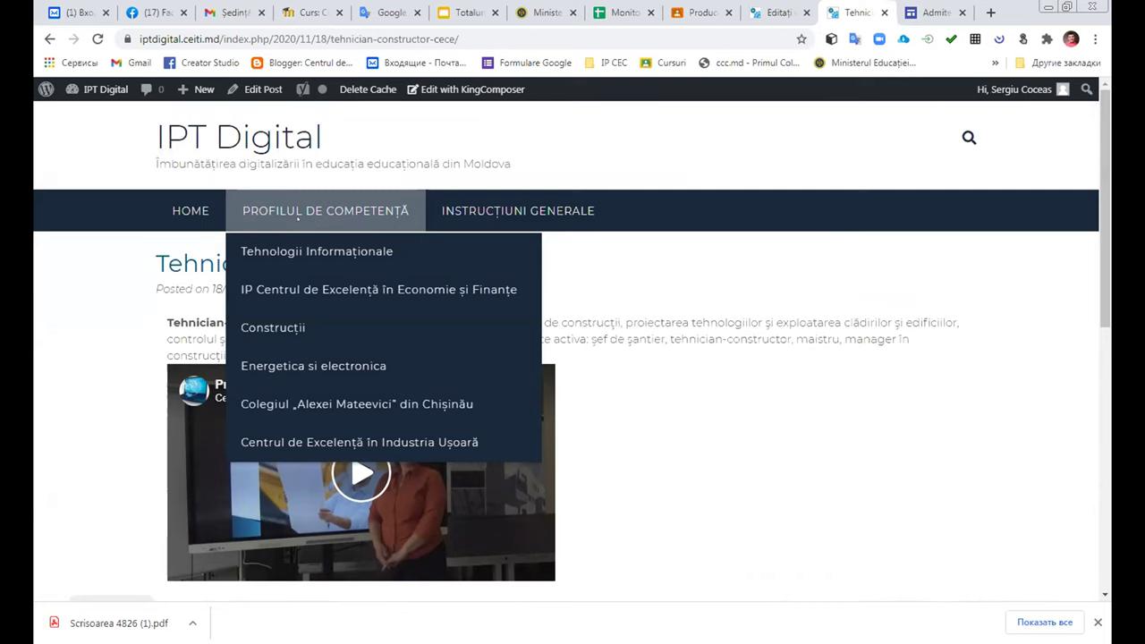
mouse_move(263, 327)
mouse_move(612, 351)
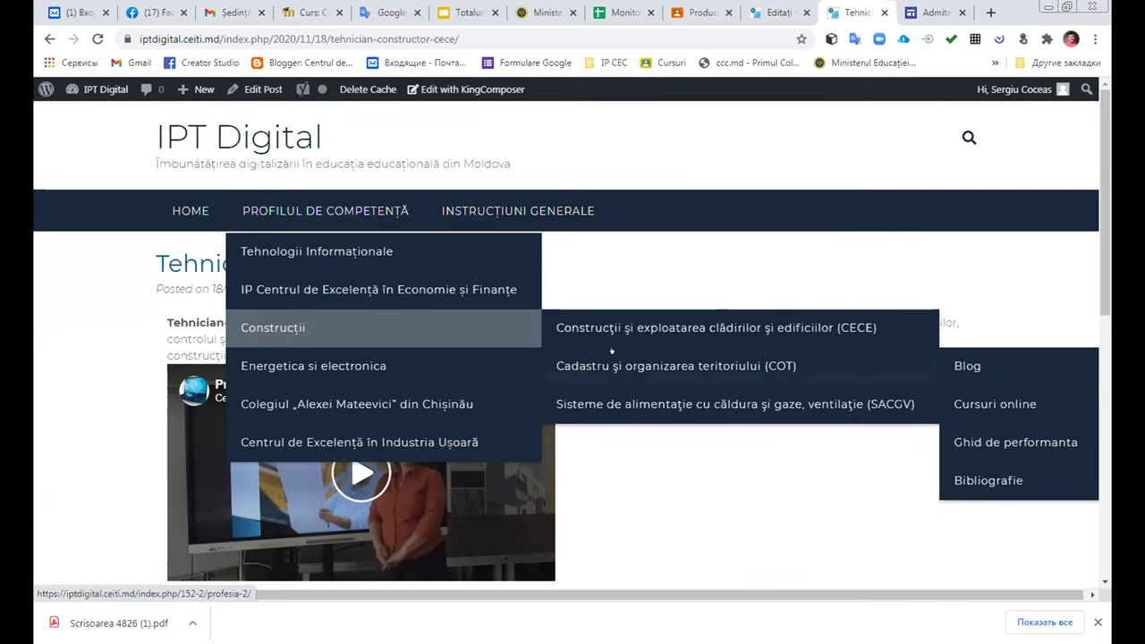
left_click(660, 329)
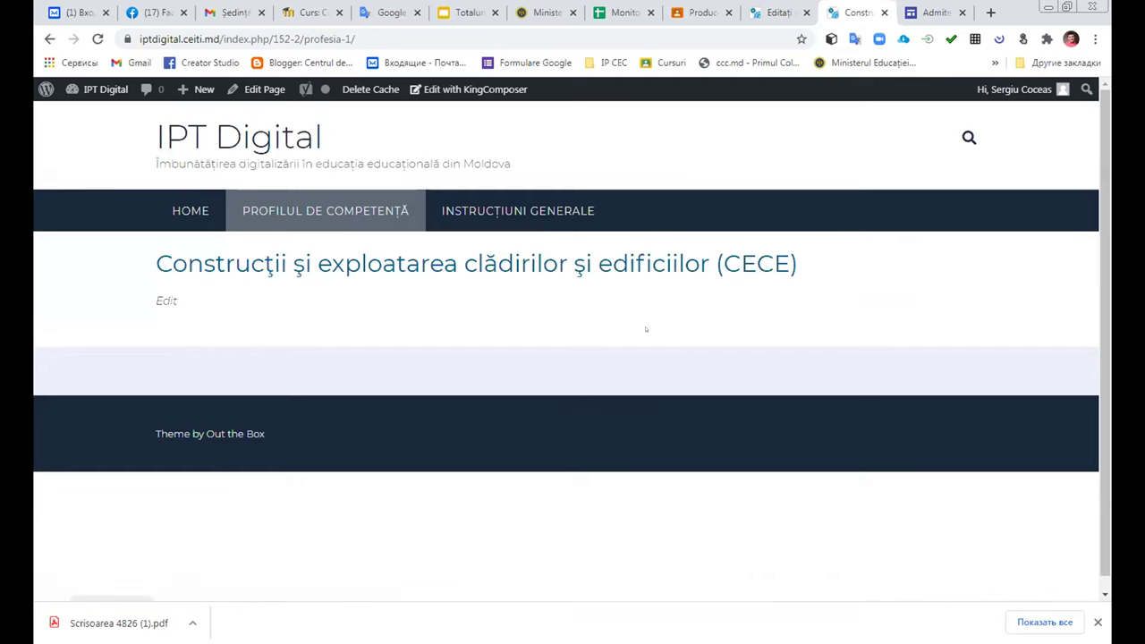
scroll(645, 329, "down", 1)
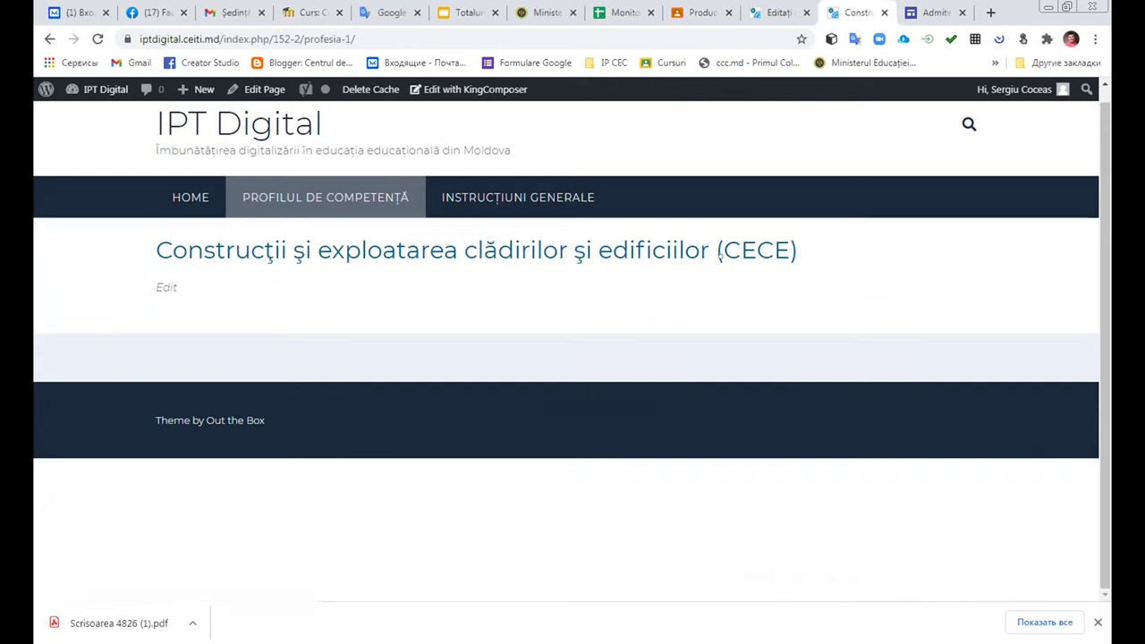
- Edit the CECE page's Blog Posts element with CECE as its post category, update the page, and view it on the site
left_click(167, 287)
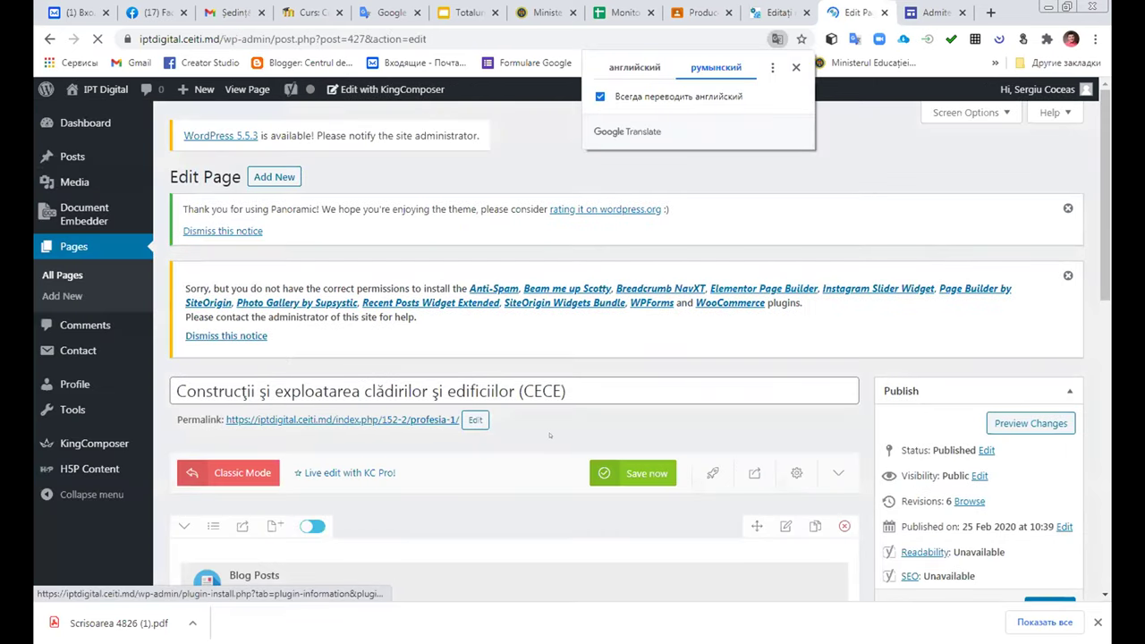
scroll(550, 436, "down", 3)
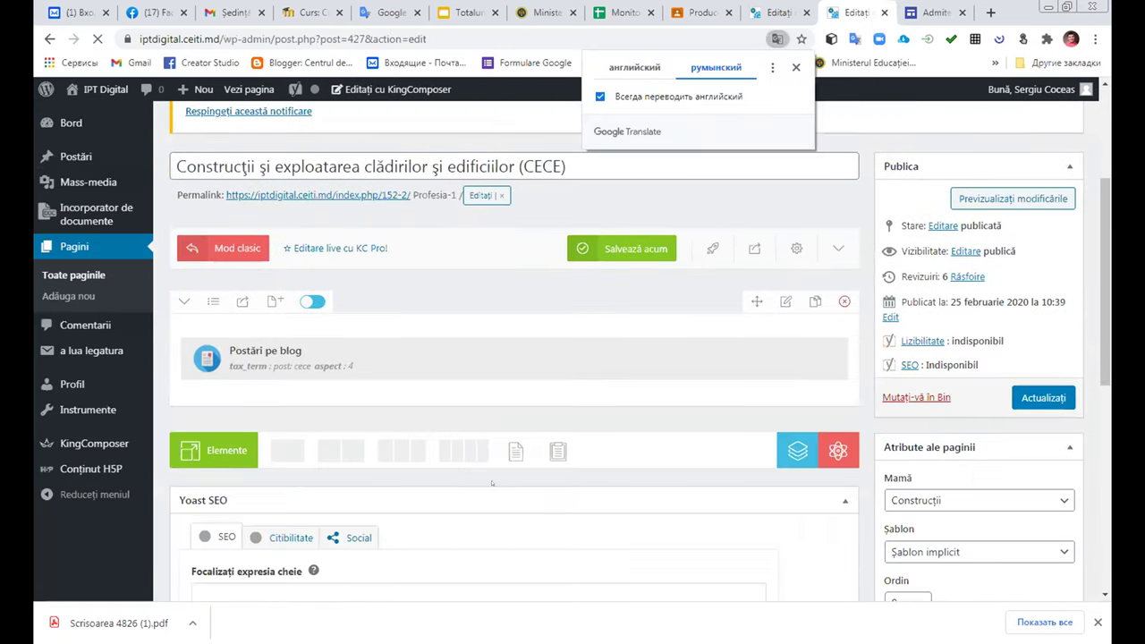
mouse_move(255, 362)
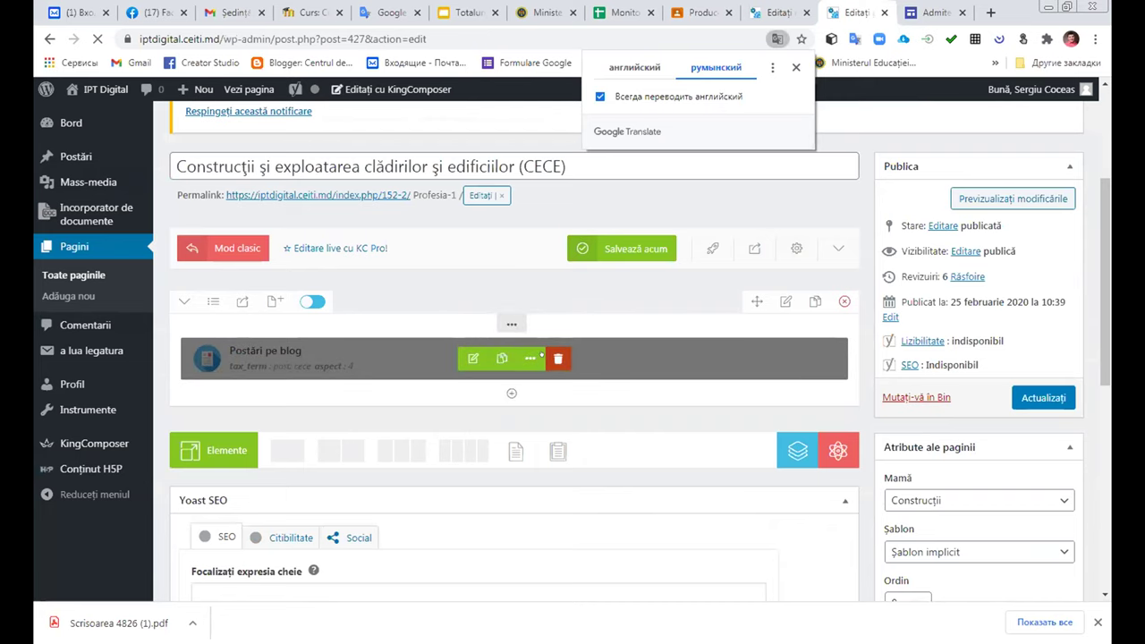
left_click(472, 359)
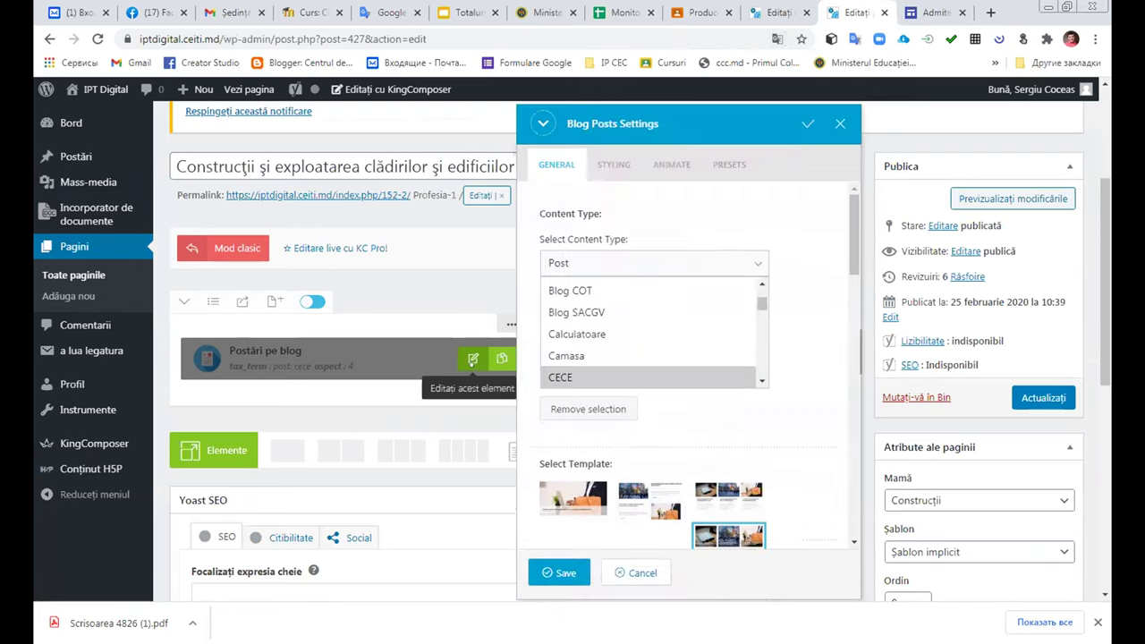
left_click(573, 383)
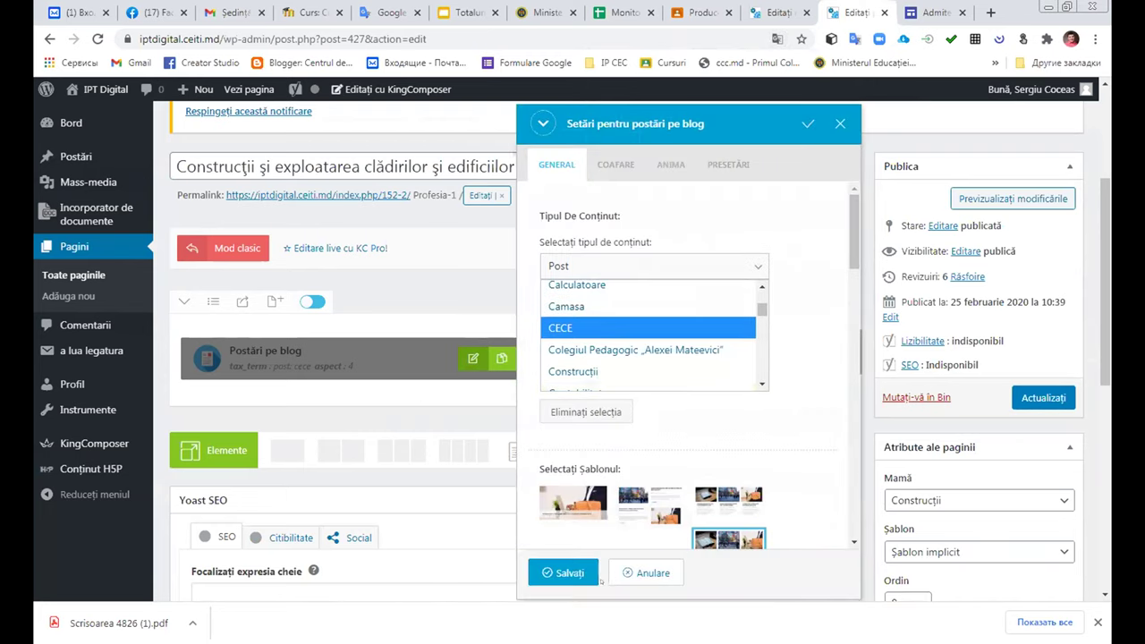
scroll(680, 501, "down", 3)
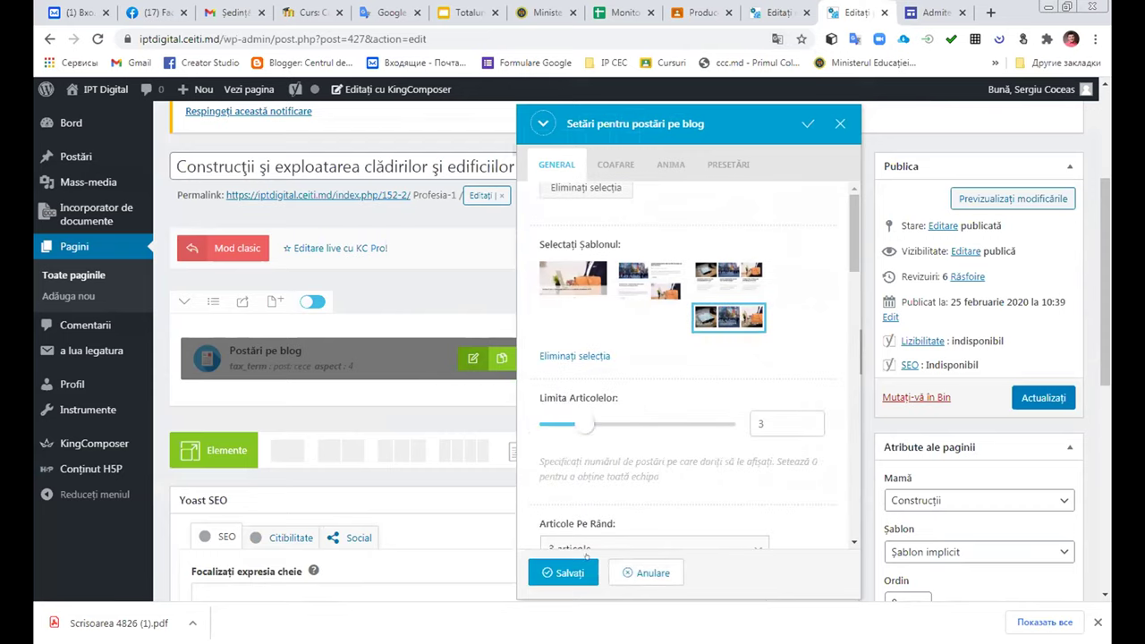
left_click(548, 572)
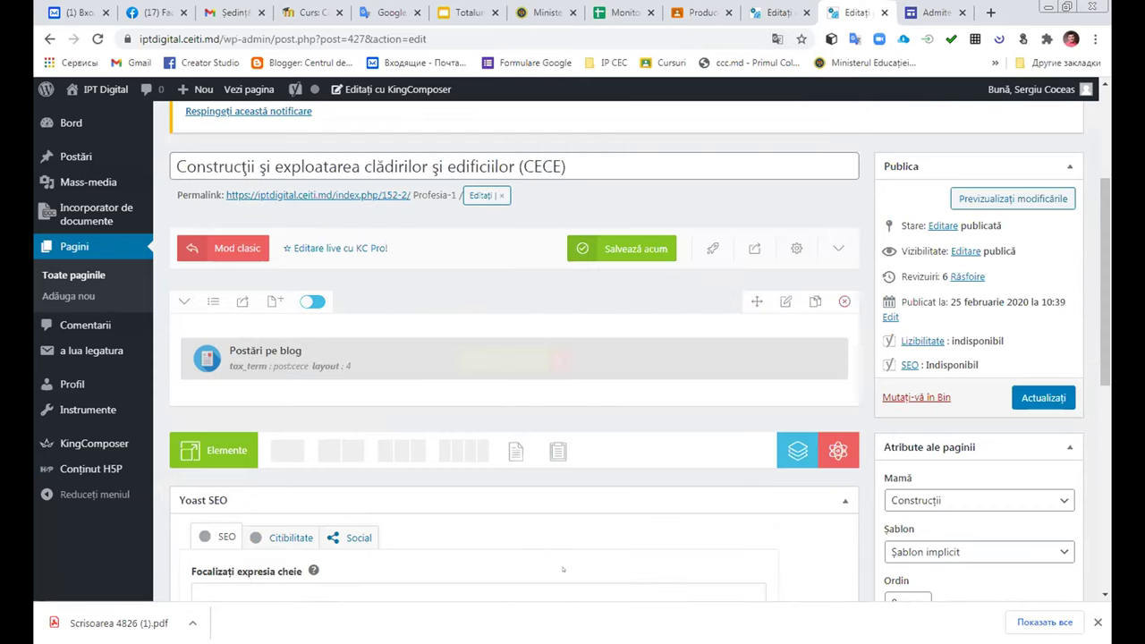
left_click(1044, 398)
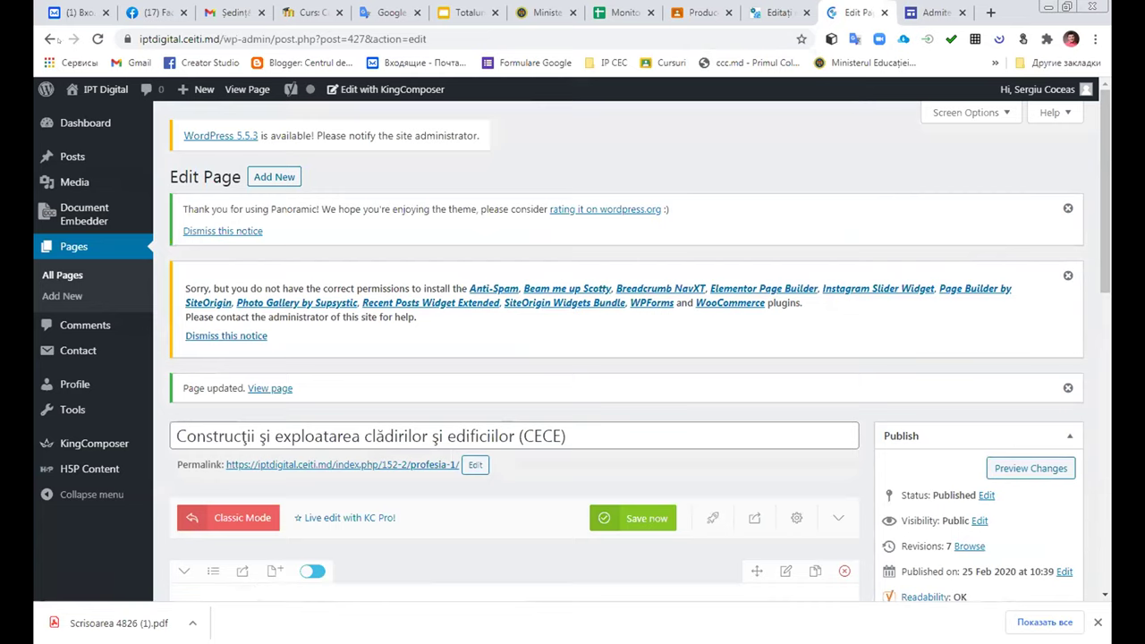
left_click(247, 88)
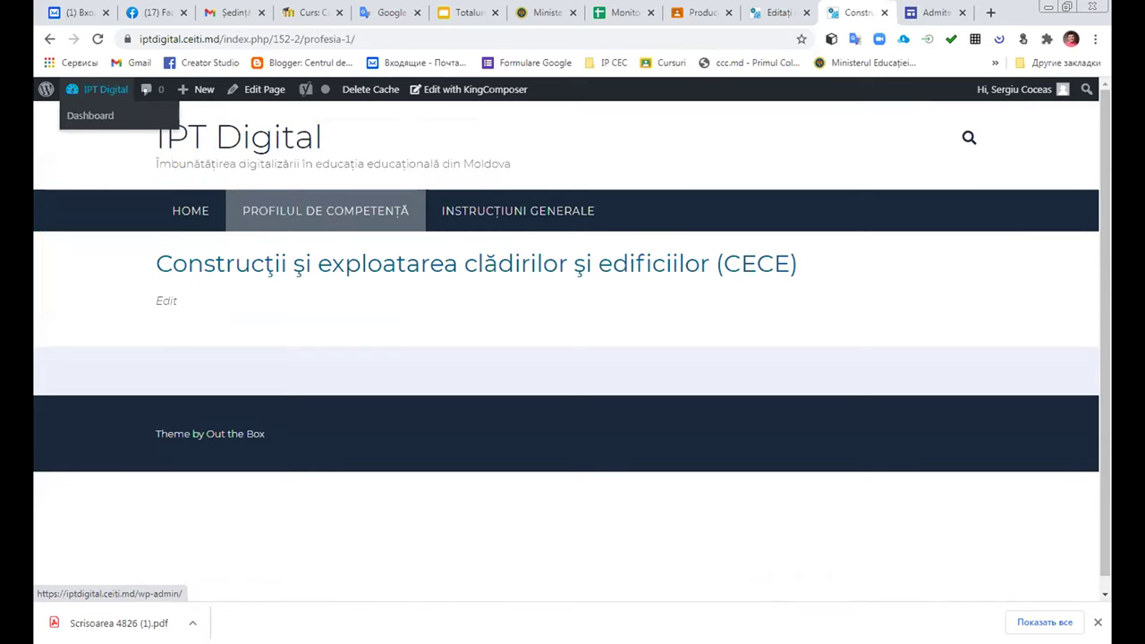
- Go to the admin list of posts, dismiss the Panoramic rating notice, and open the Tehnician-constructor CECE post for editing
mouse_move(98, 92)
left_click(90, 116)
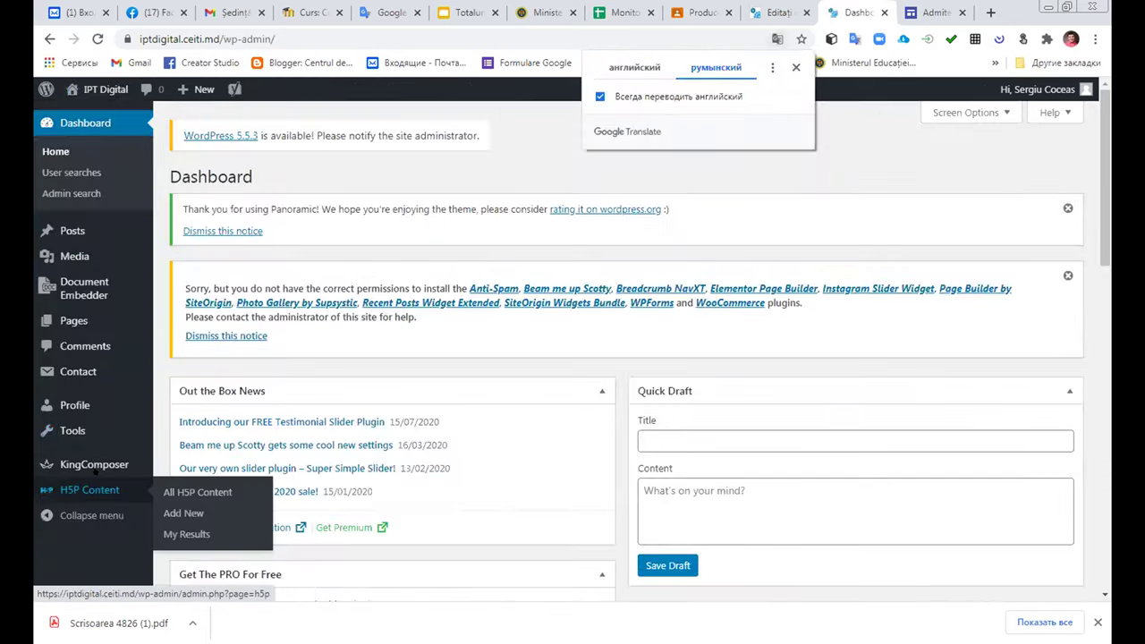
left_click(65, 231)
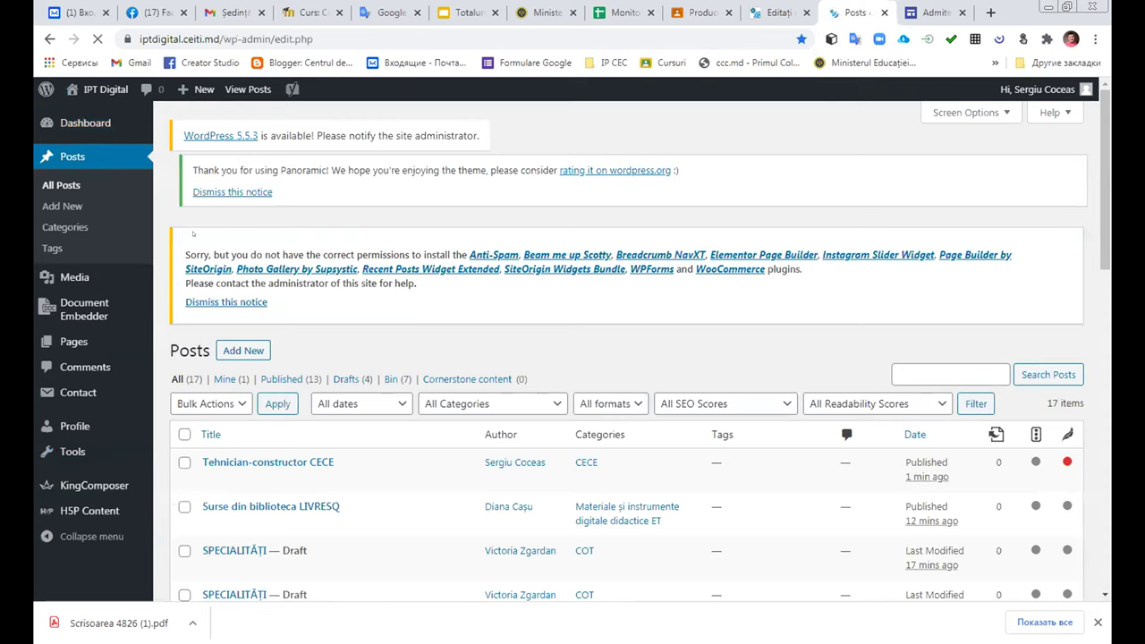
left_click(193, 233)
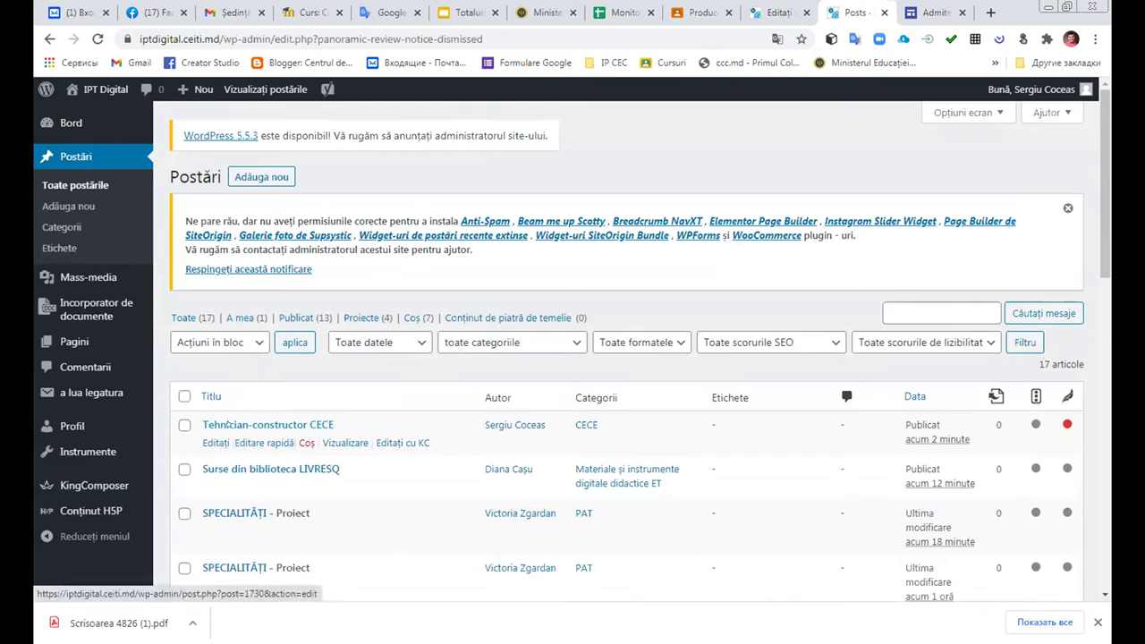
left_click(229, 426)
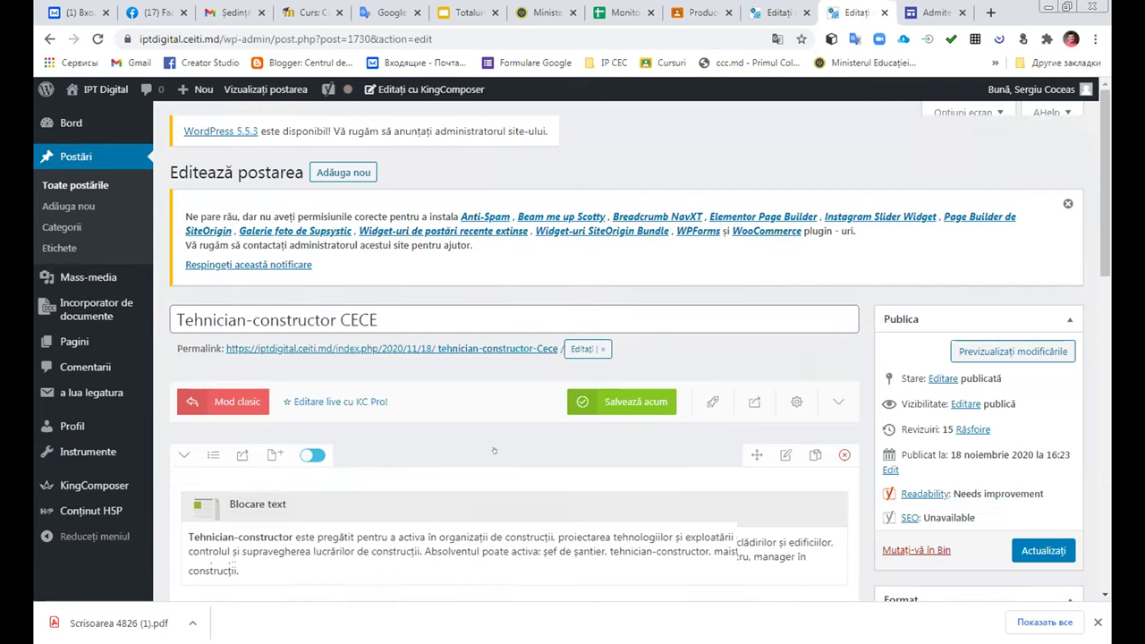
- Review the Tehnician-constructor CECE post's content blocks and category assignment, and update the post
scroll(500, 458, "down", 2)
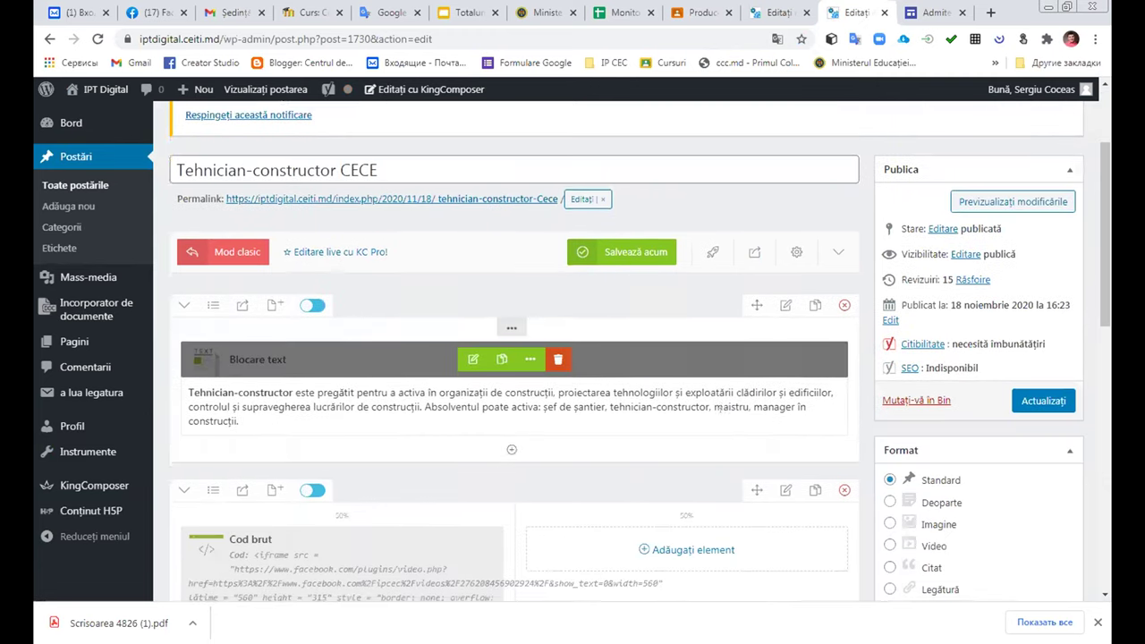
scroll(721, 423, "down", 2)
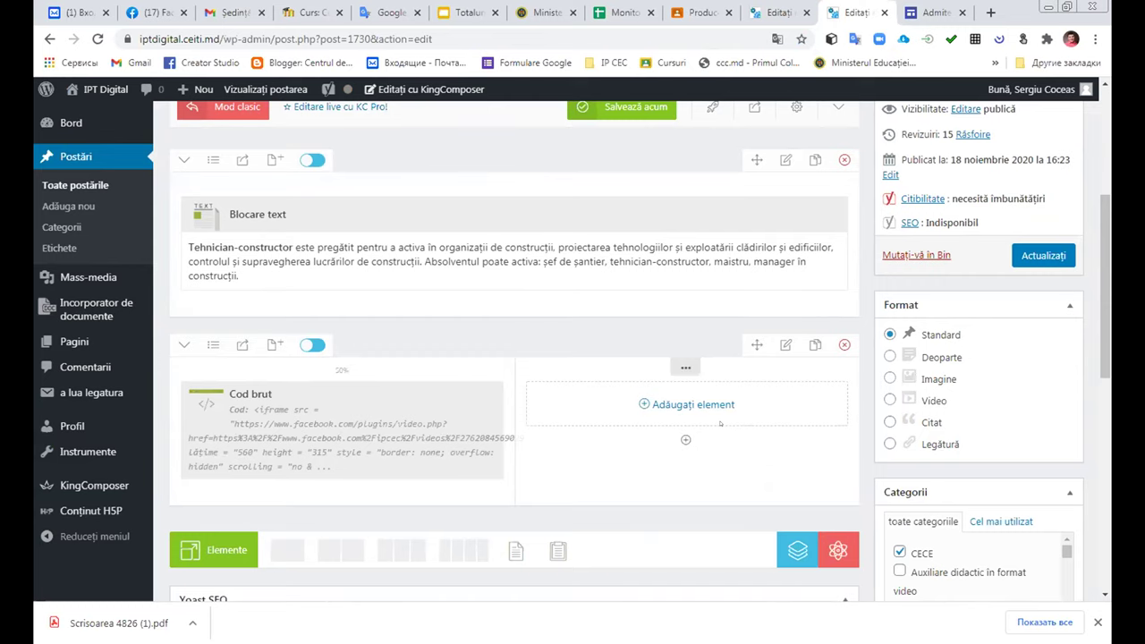
scroll(724, 424, "down", 1)
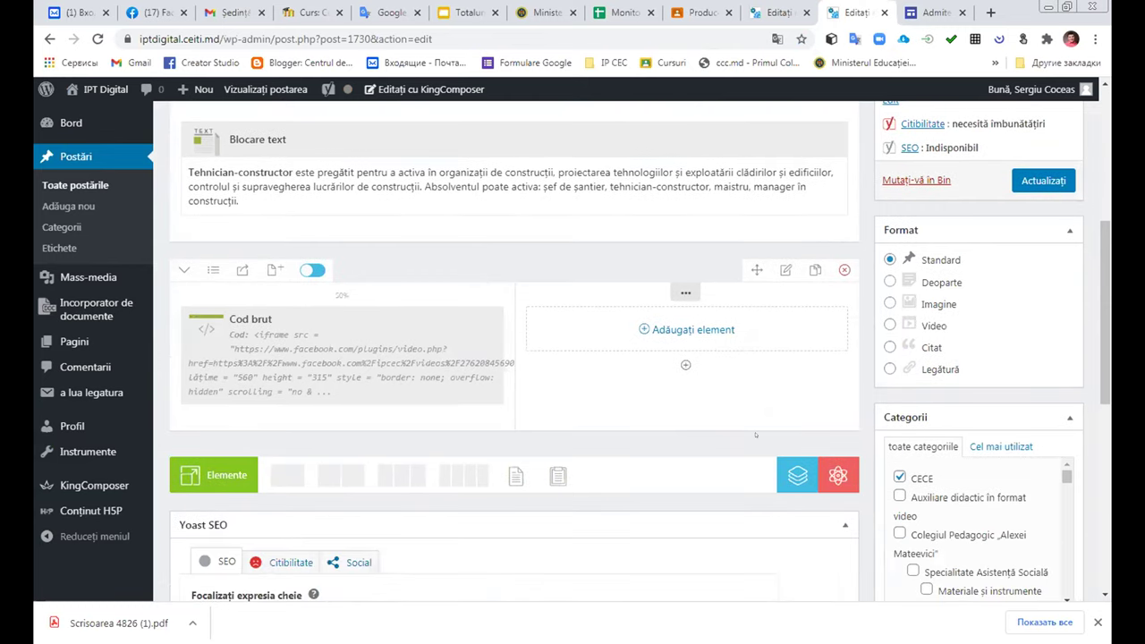
scroll(756, 435, "down", 2)
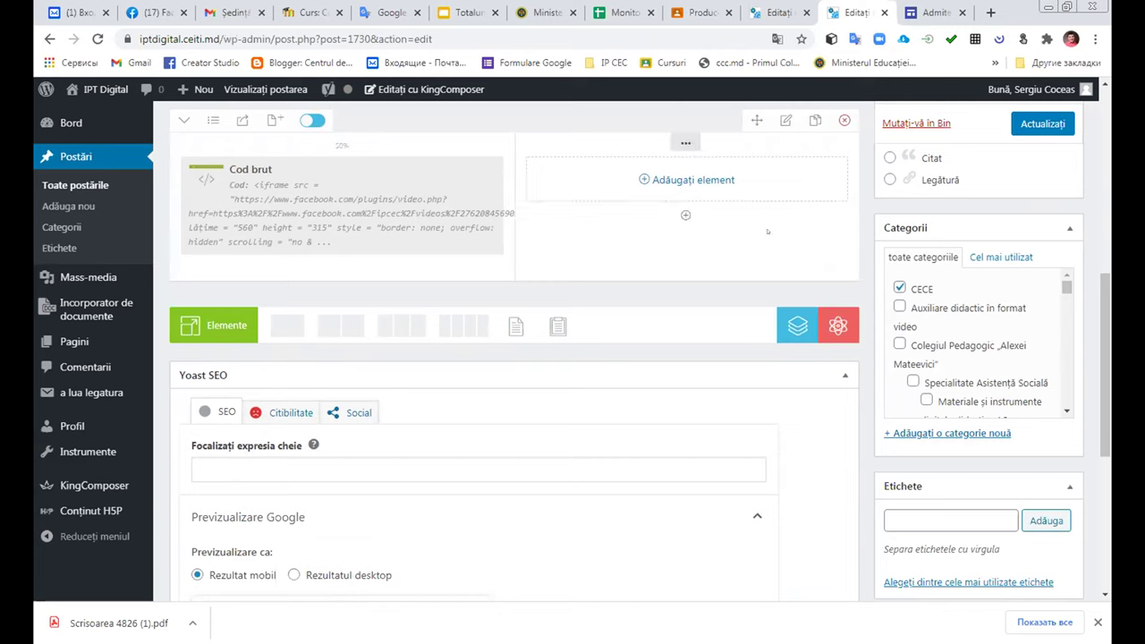
scroll(777, 256, "down", 2)
scroll(771, 268, "up", 4)
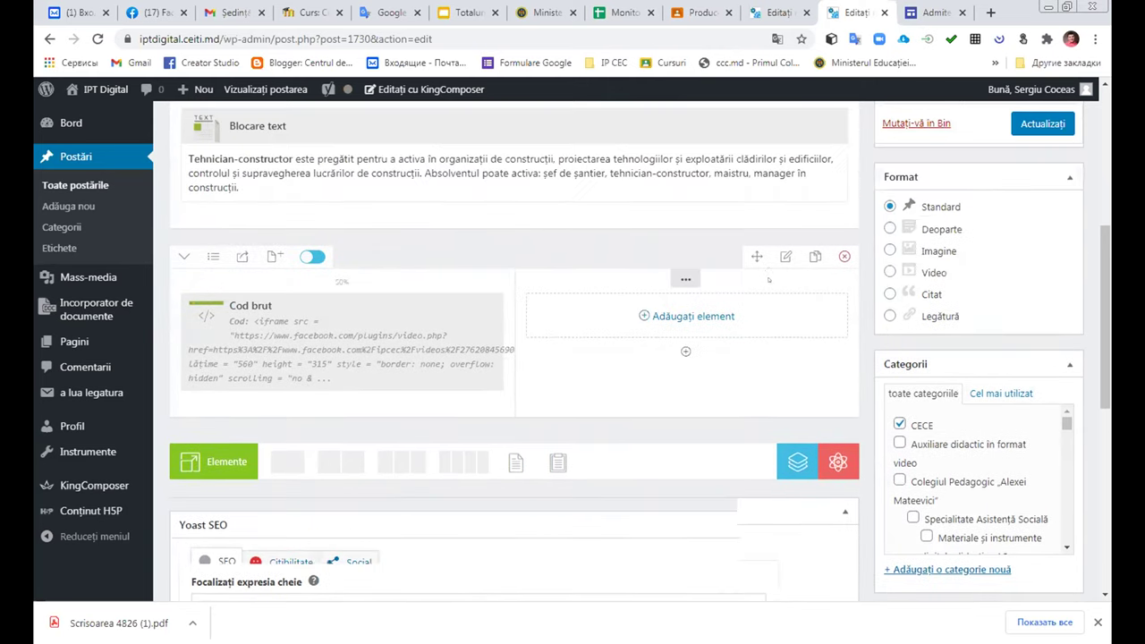
scroll(769, 279, "up", 4)
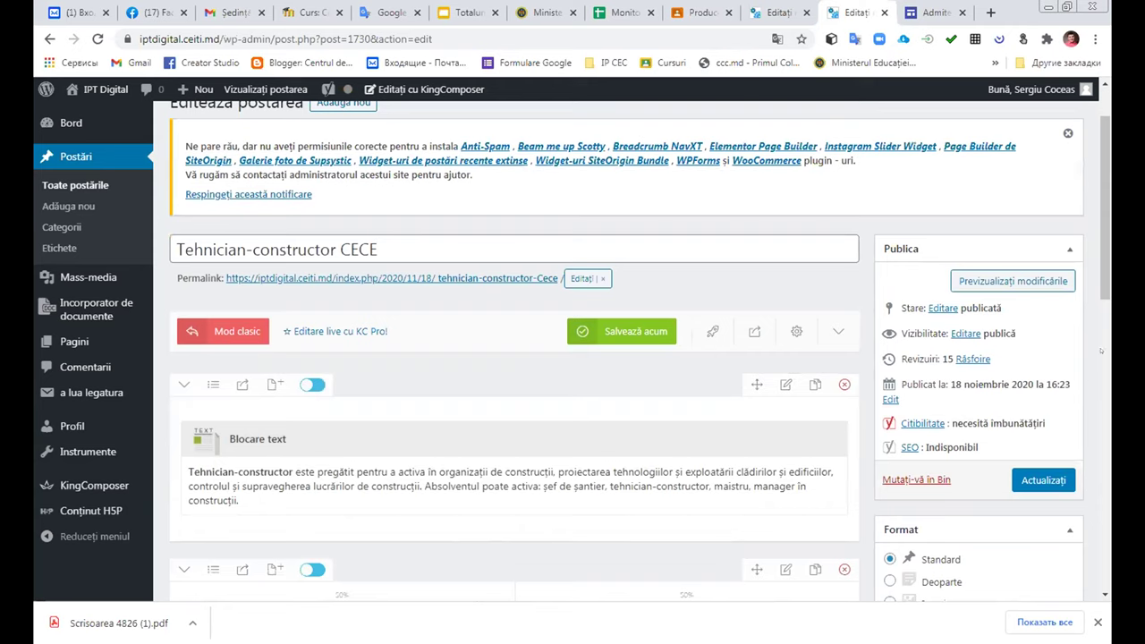
left_click(1043, 479)
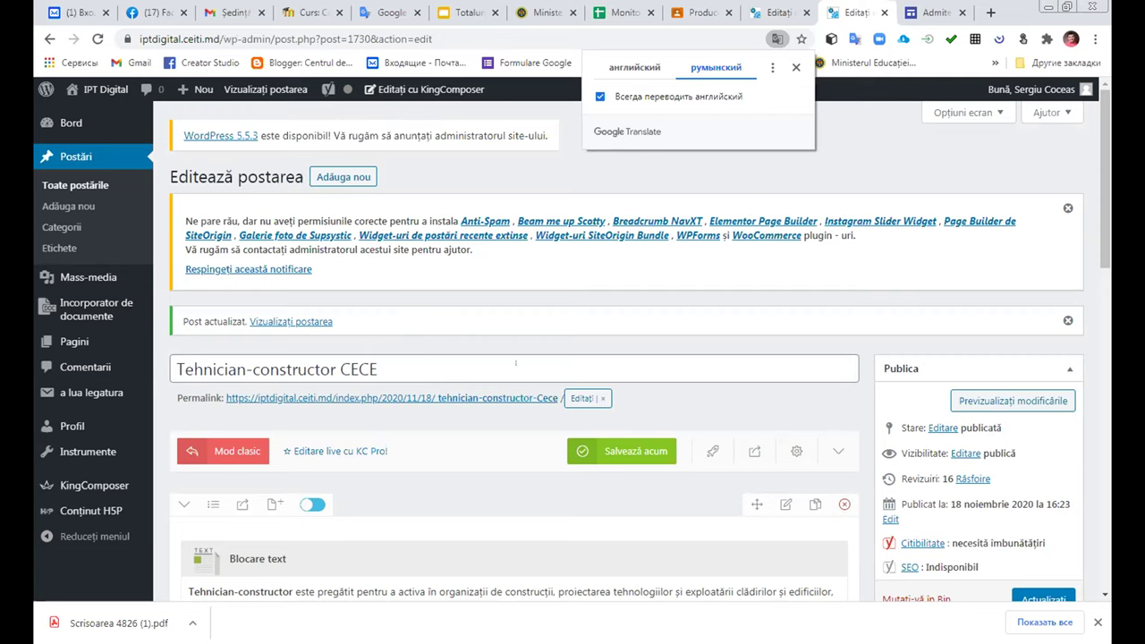
- Look over the updated post's text block, raw code block and publishing settings
scroll(517, 363, "down", 2)
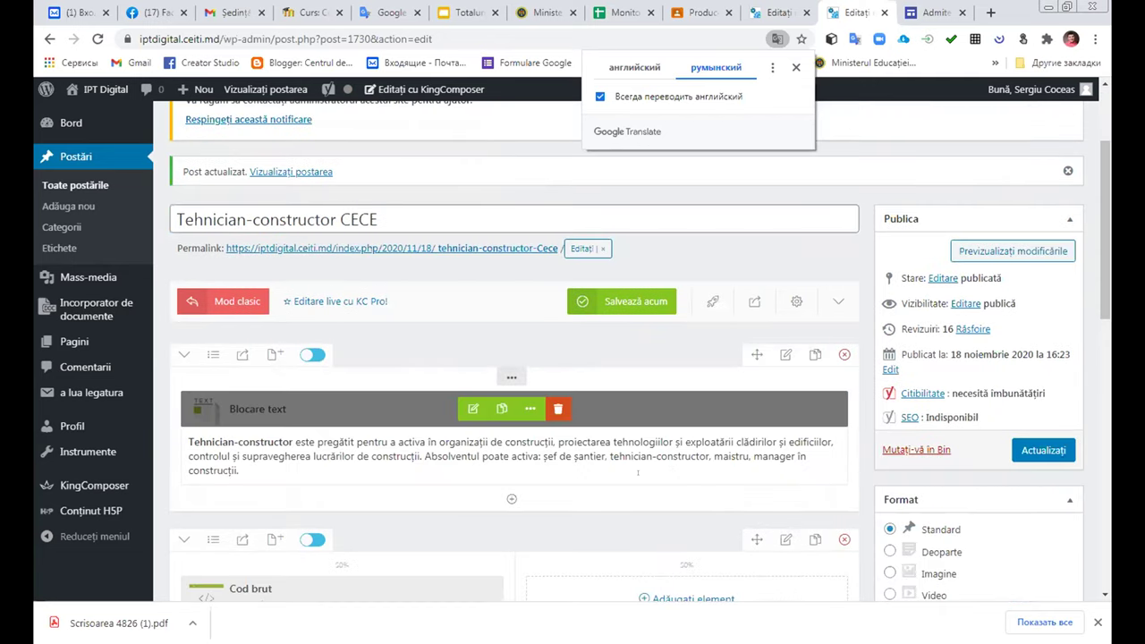
scroll(638, 472, "down", 1)
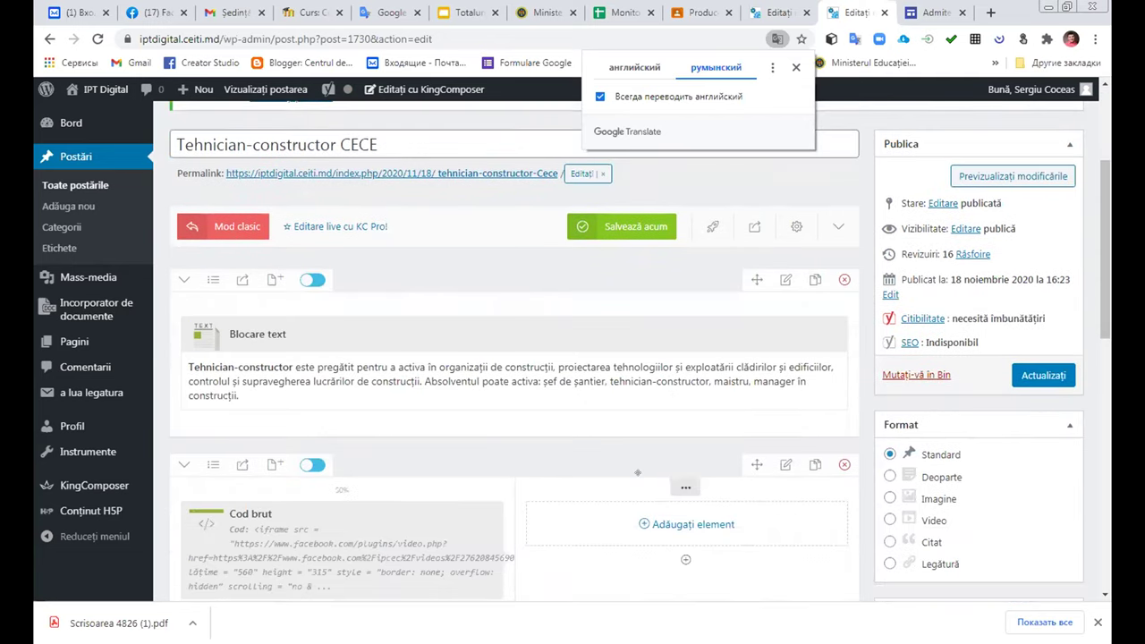
scroll(638, 472, "down", 1)
scroll(638, 473, "down", 1)
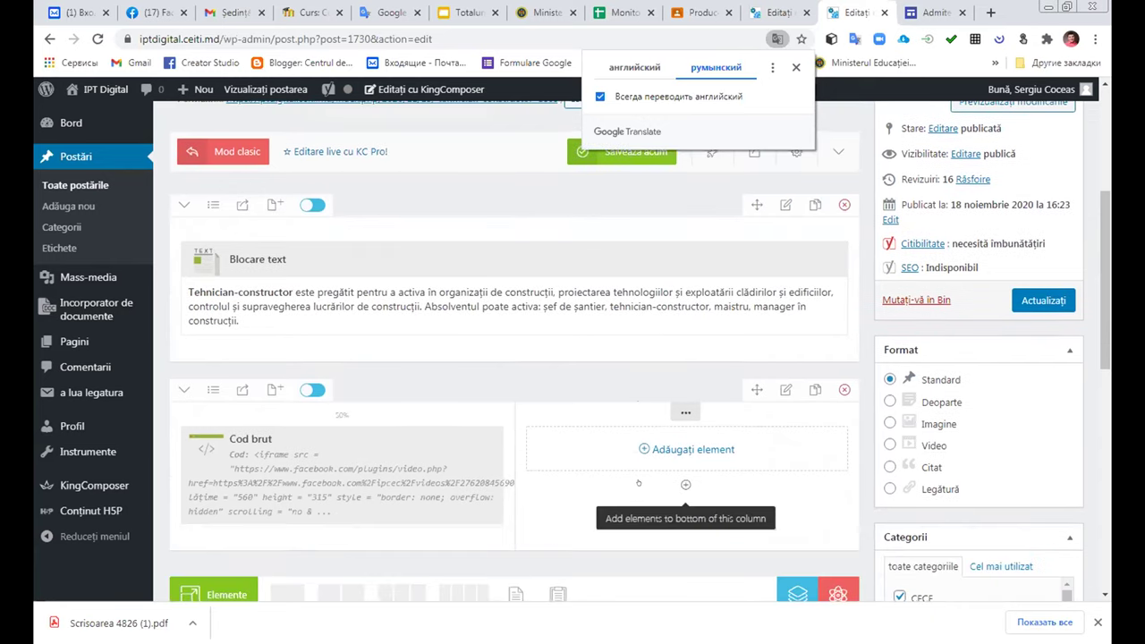
scroll(598, 340, "up", 4)
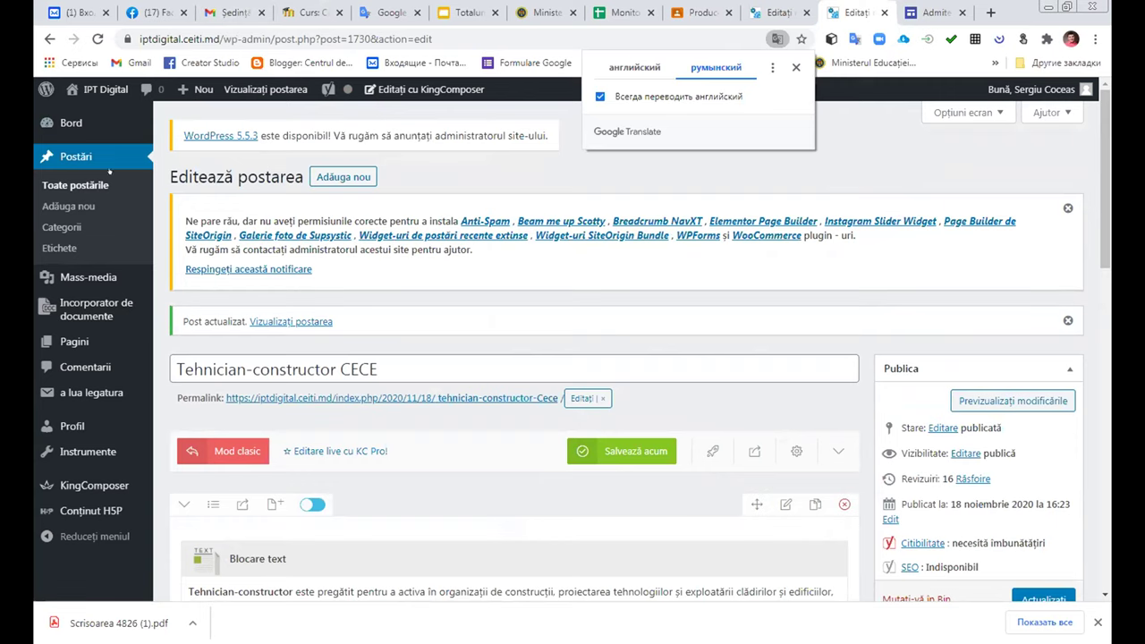
- Go to the admin list of pages, find Construcții și exploatarea clădirilor și edificiilor (CECE) on its third page, and open it for editing
mouse_move(74, 344)
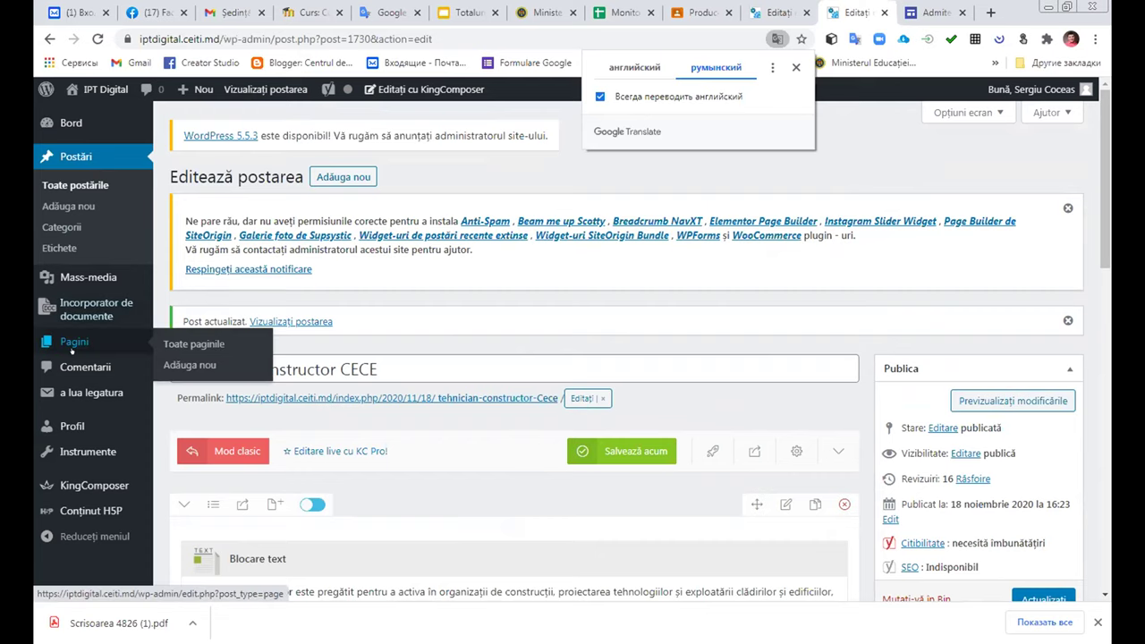
left_click(193, 345)
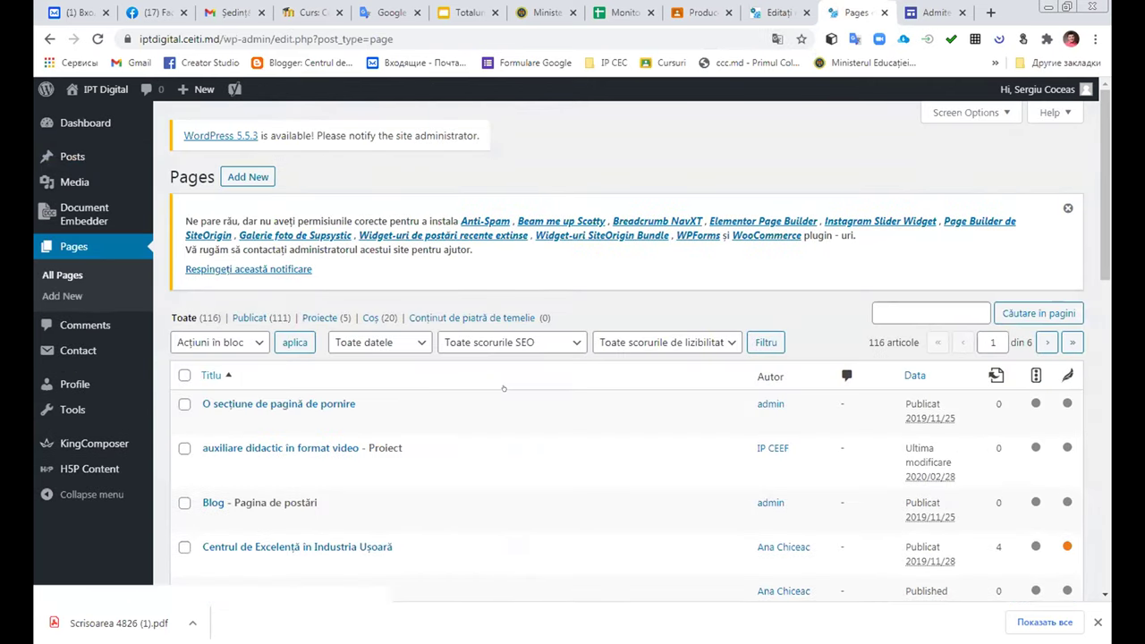
scroll(274, 459, "down", 3)
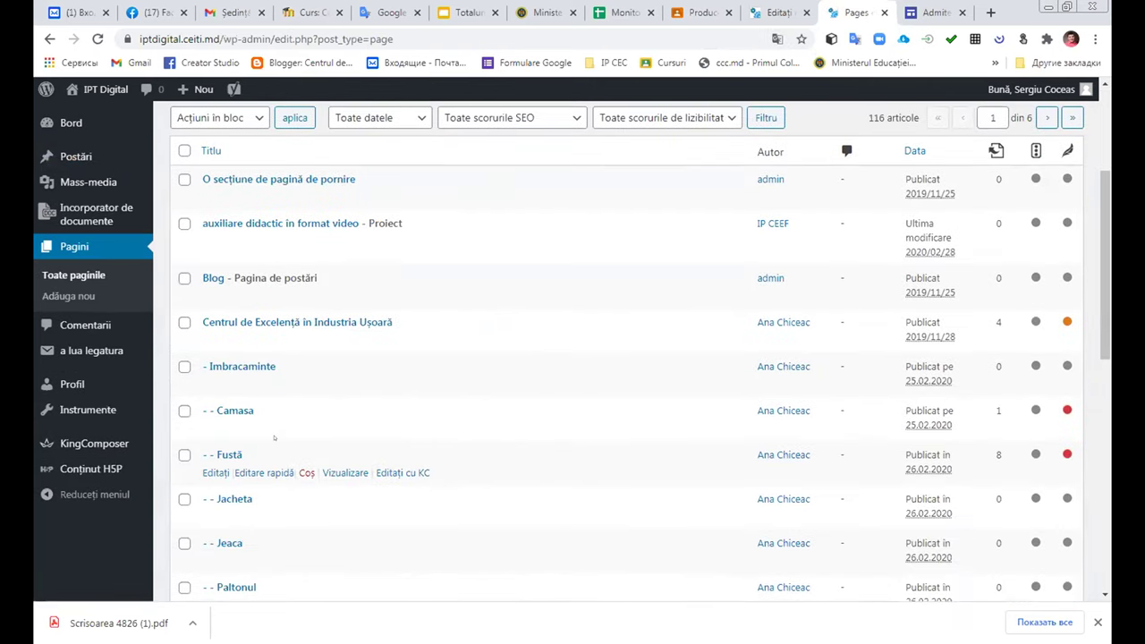
scroll(274, 459, "down", 3)
scroll(285, 445, "down", 3)
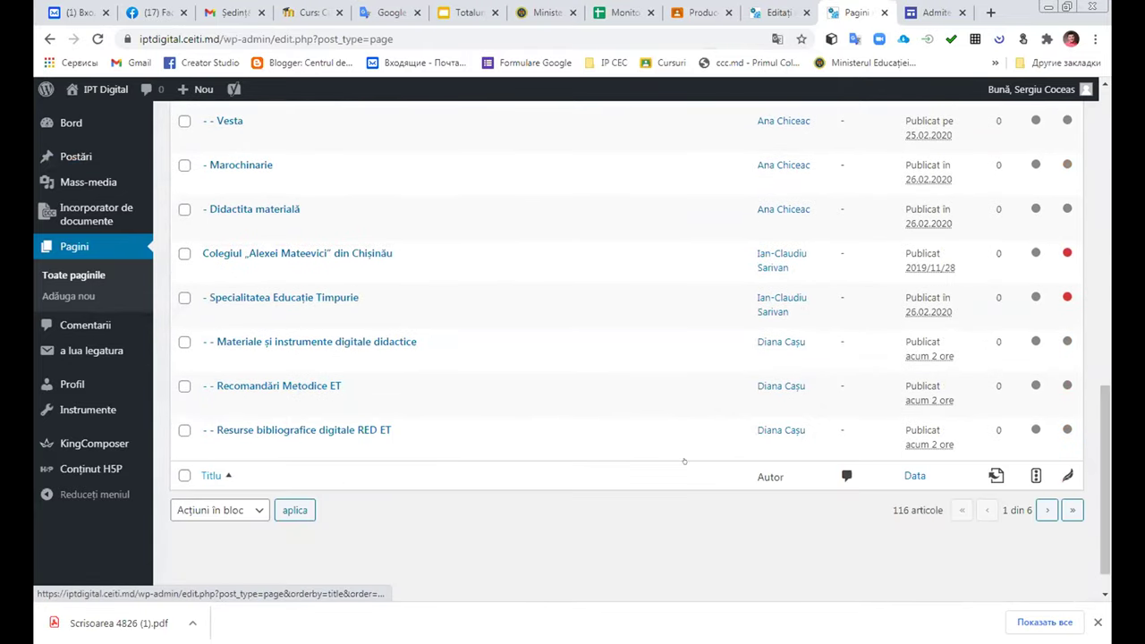
left_click(1045, 510)
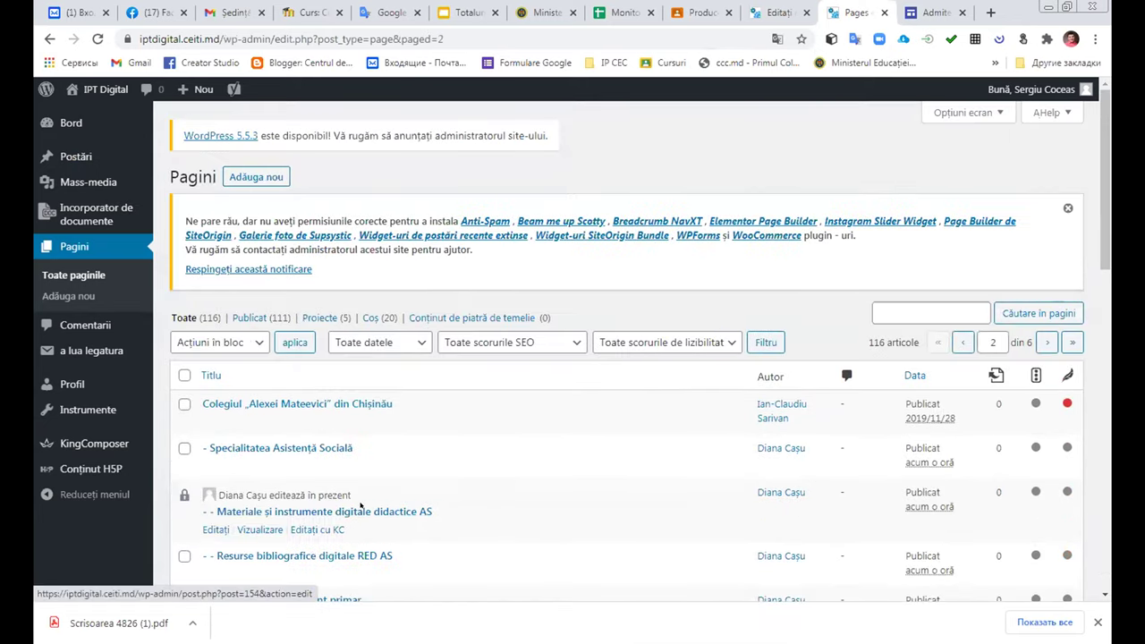
scroll(407, 474, "down", 3)
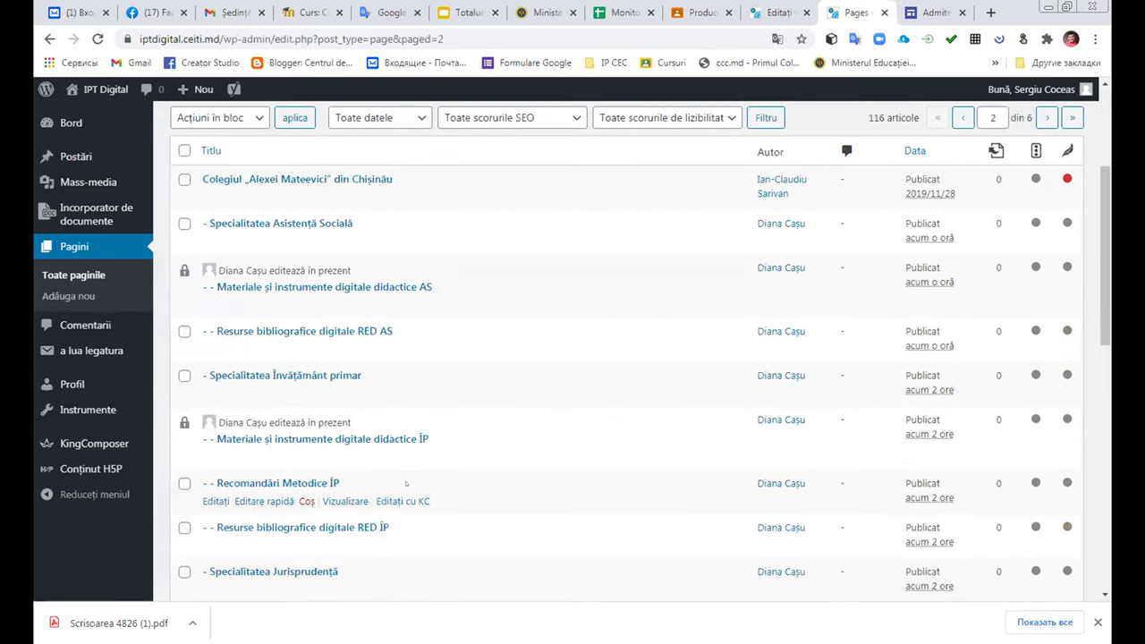
scroll(405, 483, "down", 1)
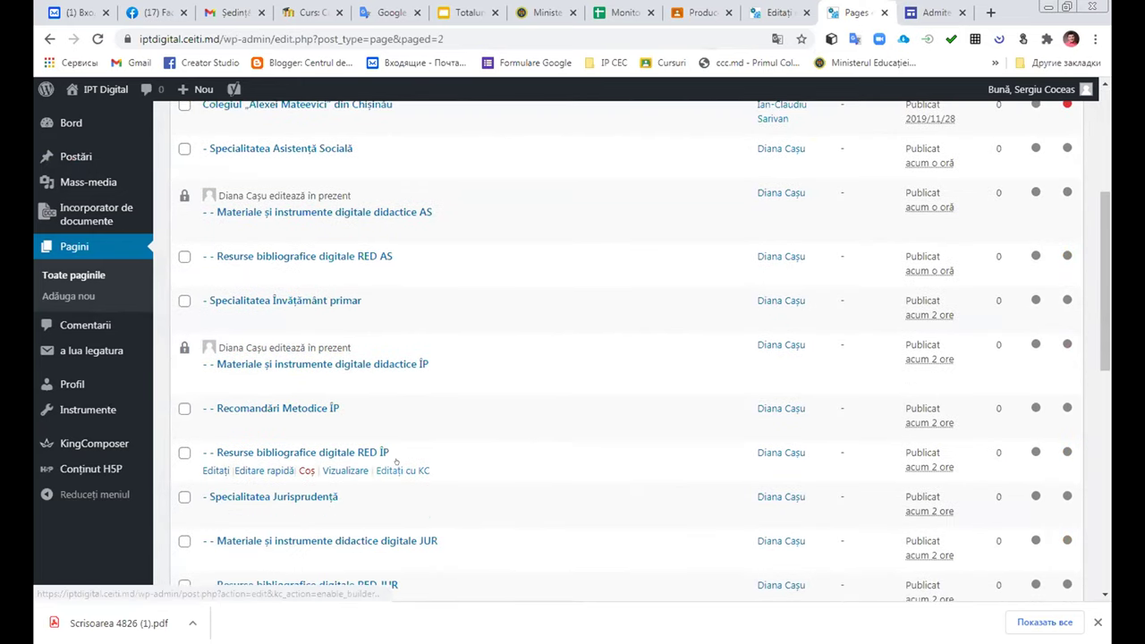
scroll(398, 465, "down", 2)
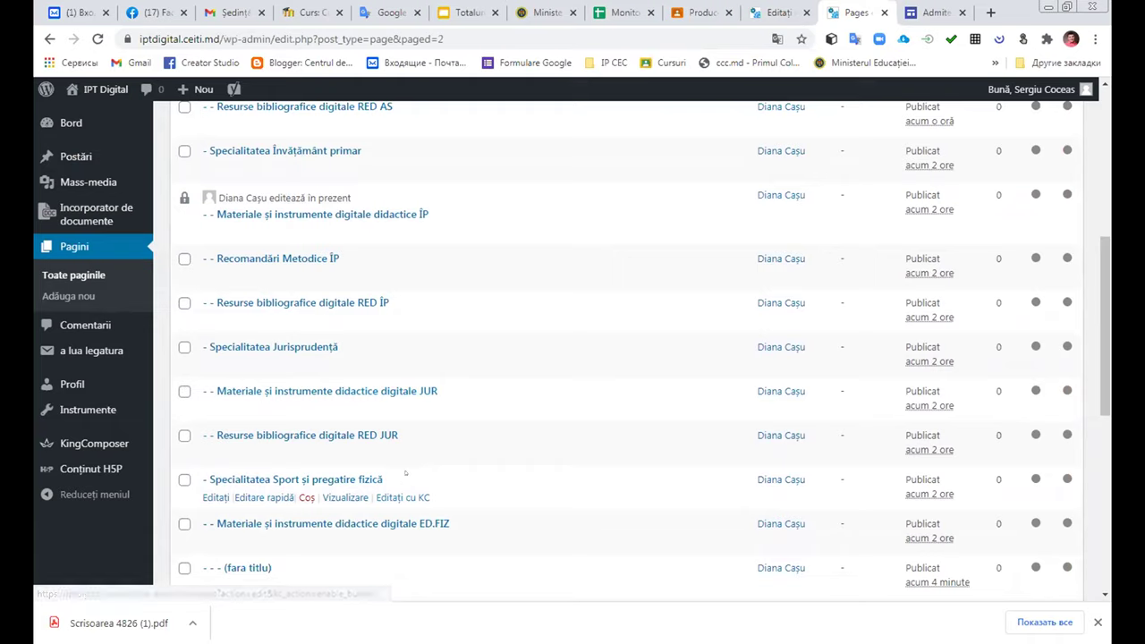
scroll(406, 475, "down", 2)
scroll(465, 439, "down", 3)
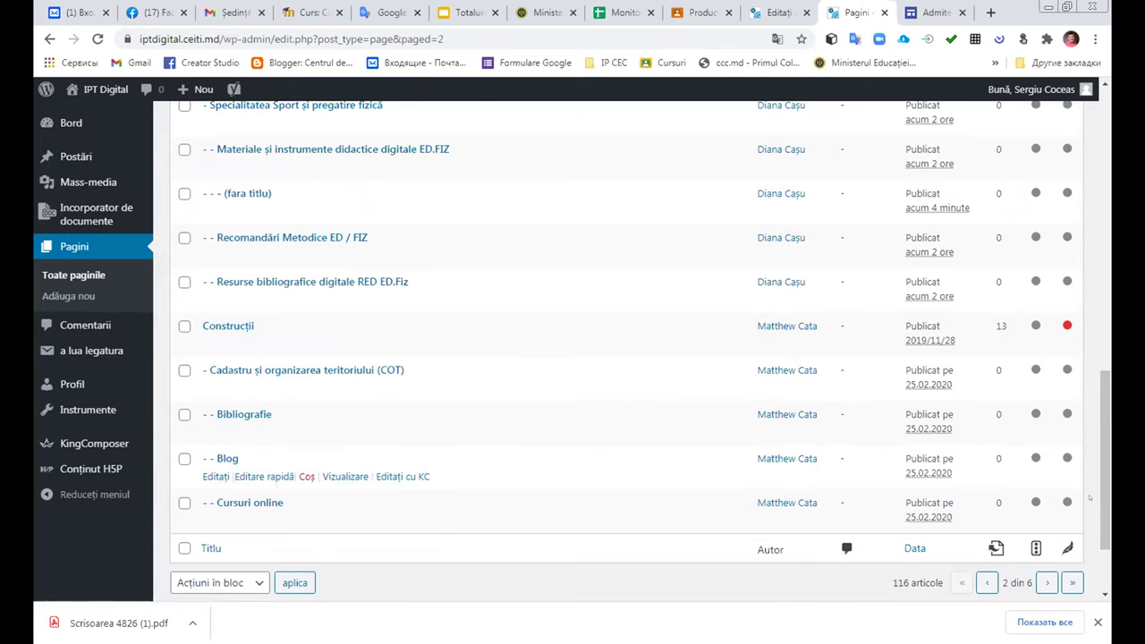
left_click(1046, 583)
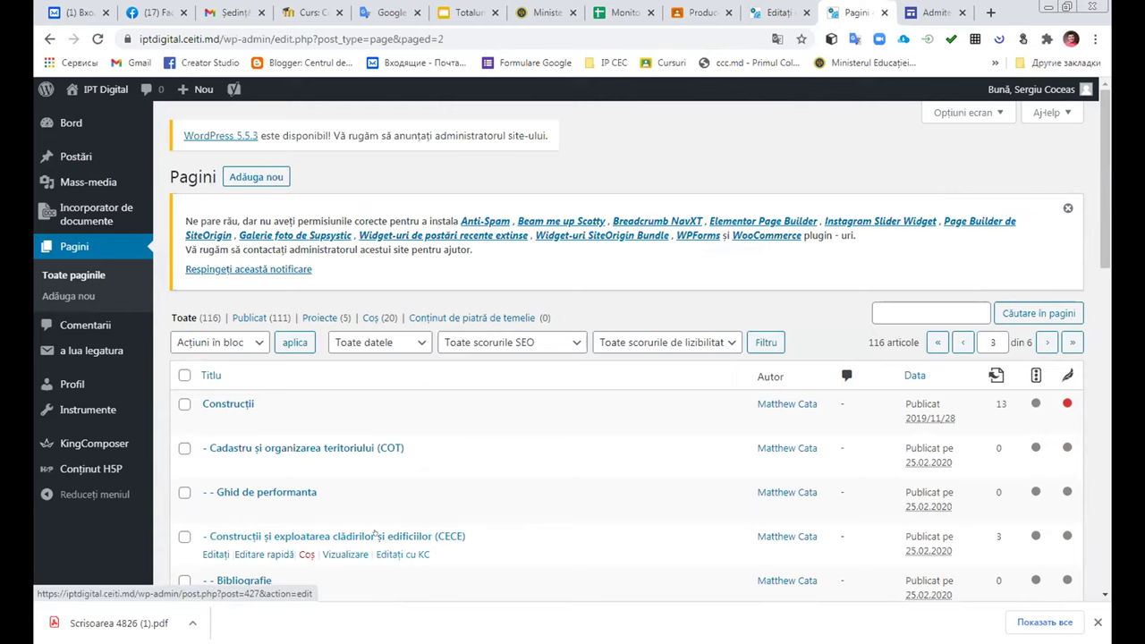
left_click(327, 535)
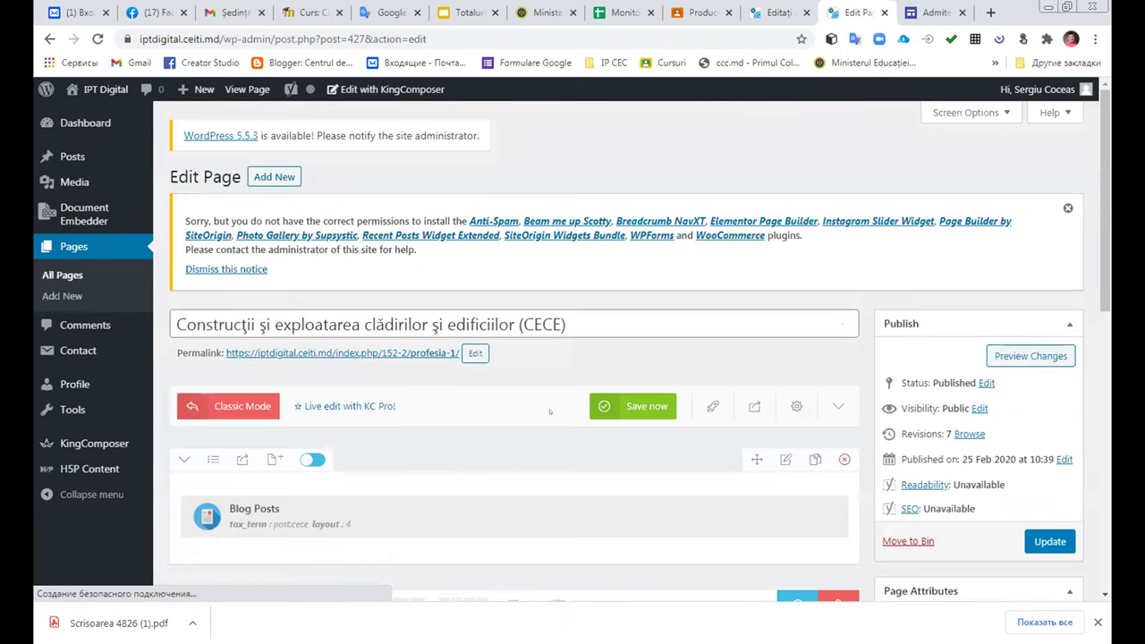
- Delete the CECE page's existing Blog Posts element and add a new Blog Posts element in its place
scroll(549, 445, "down", 3)
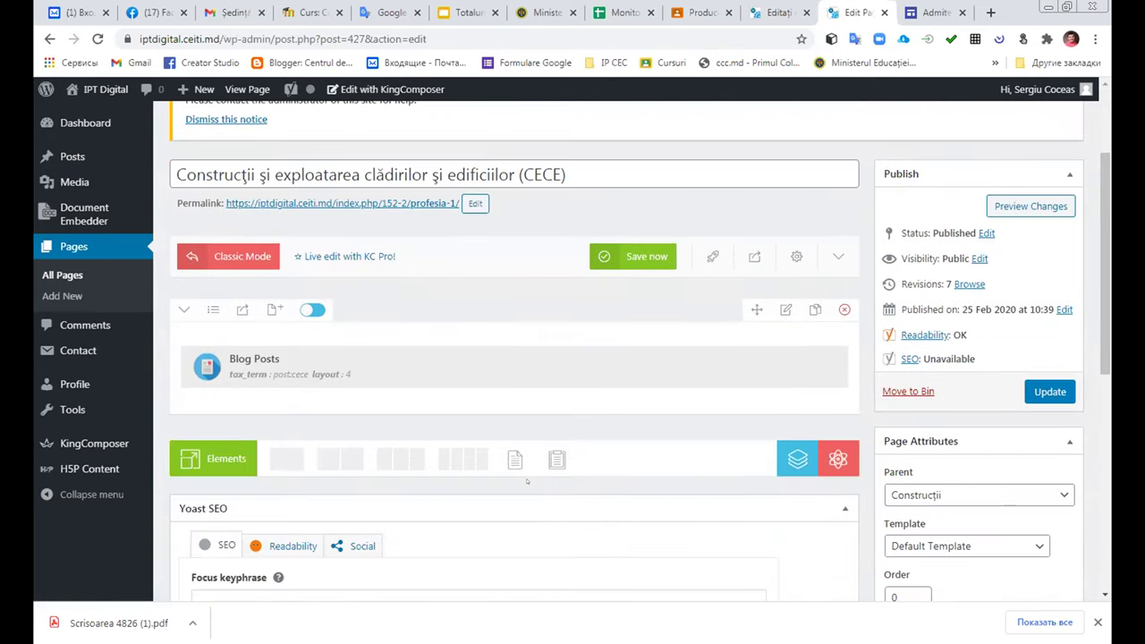
mouse_move(447, 377)
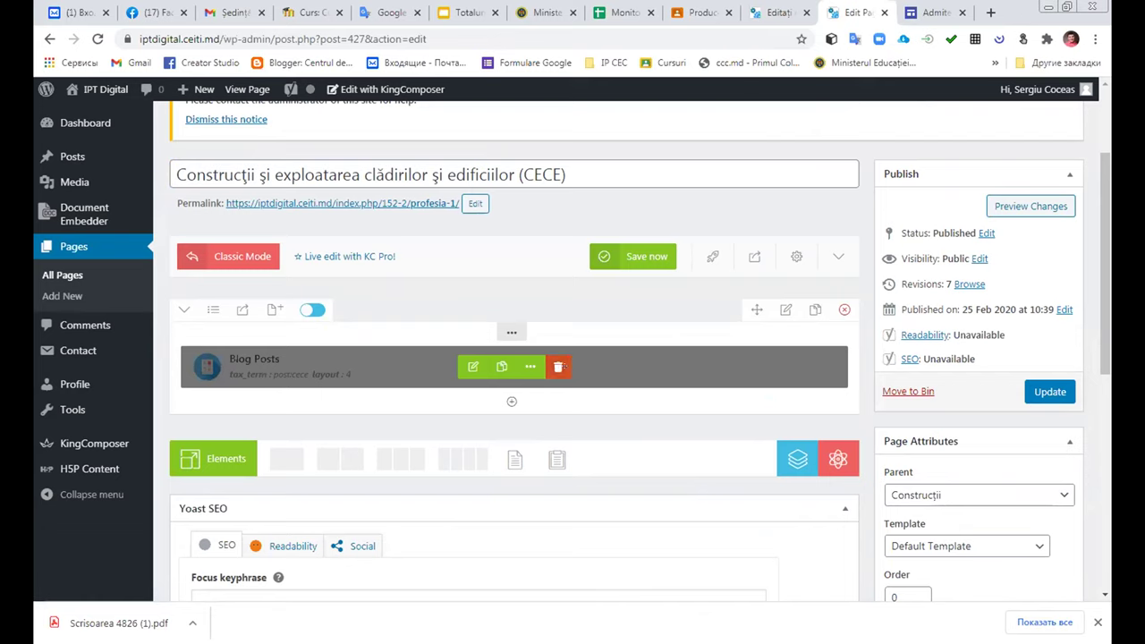
left_click(559, 368)
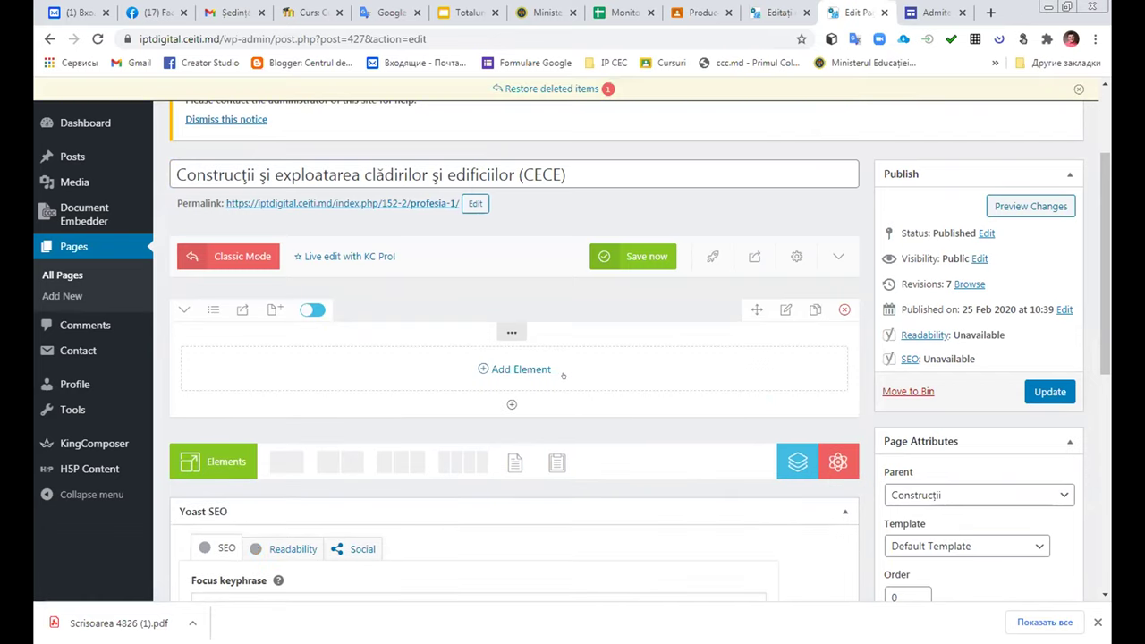
left_click(516, 367)
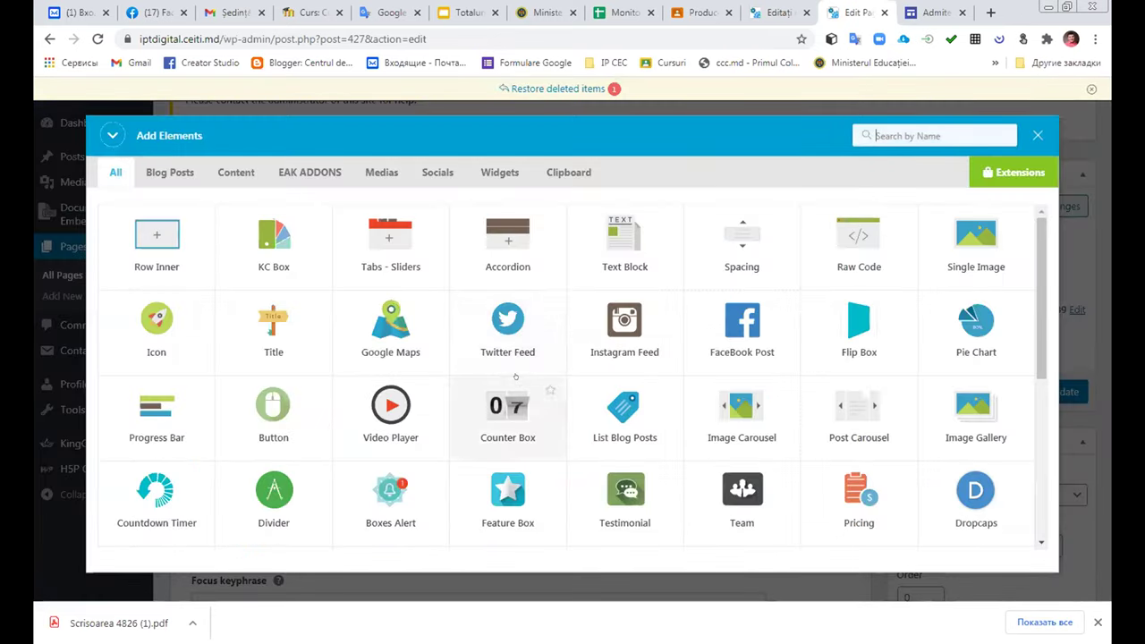
left_click(170, 172)
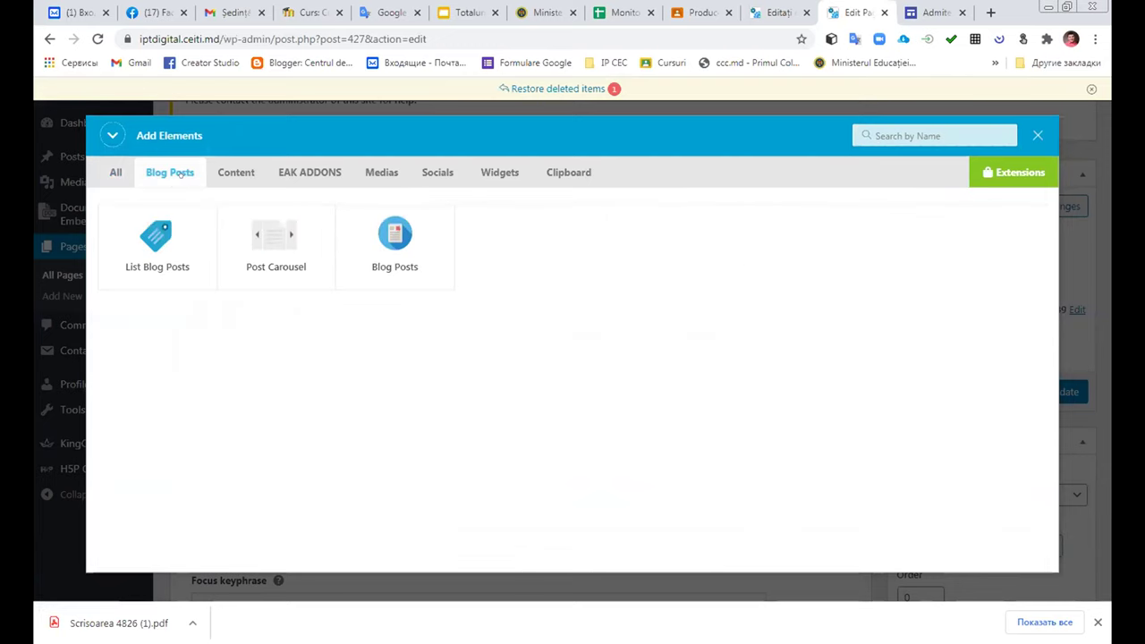
left_click(407, 255)
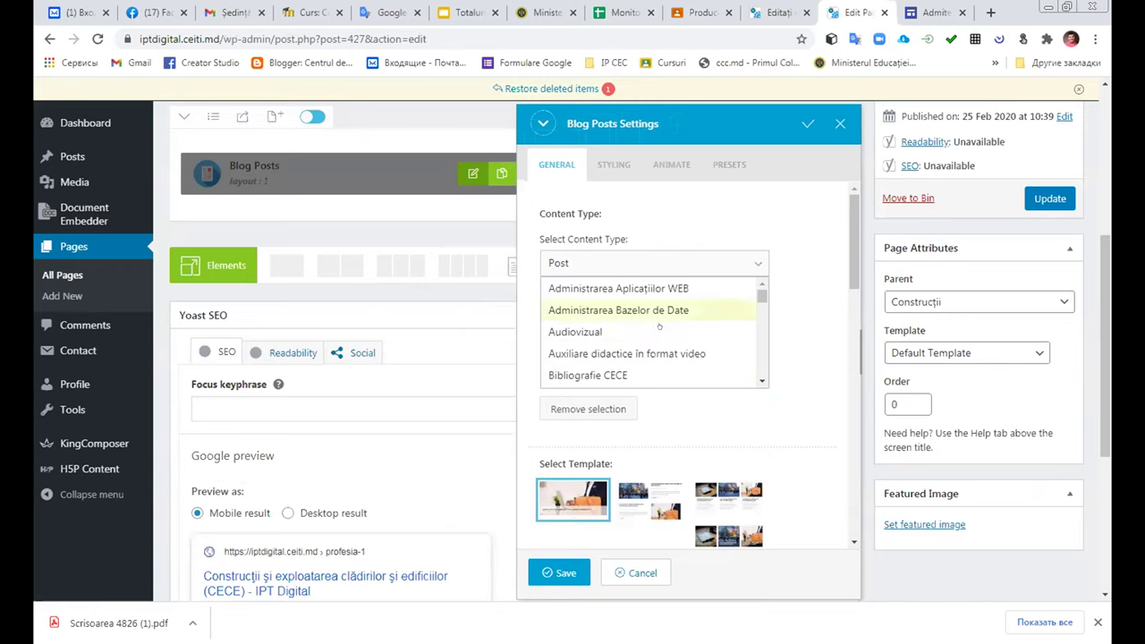
- Select CECE as the post category for the new Blog Posts element
scroll(659, 326, "down", 2)
scroll(659, 327, "down", 1)
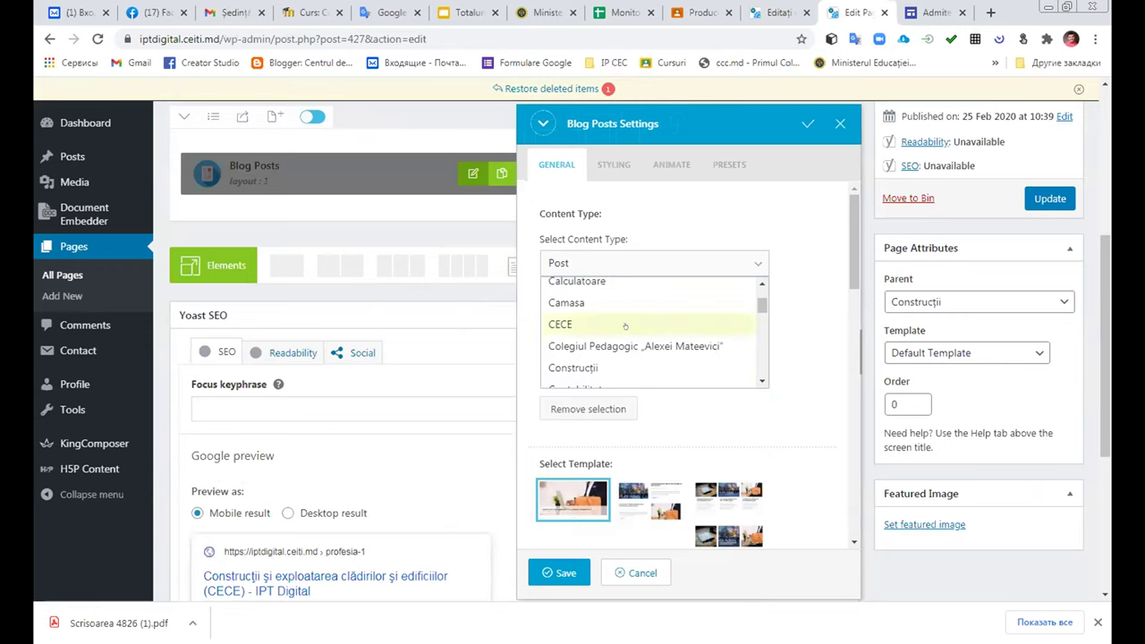
left_click(555, 324)
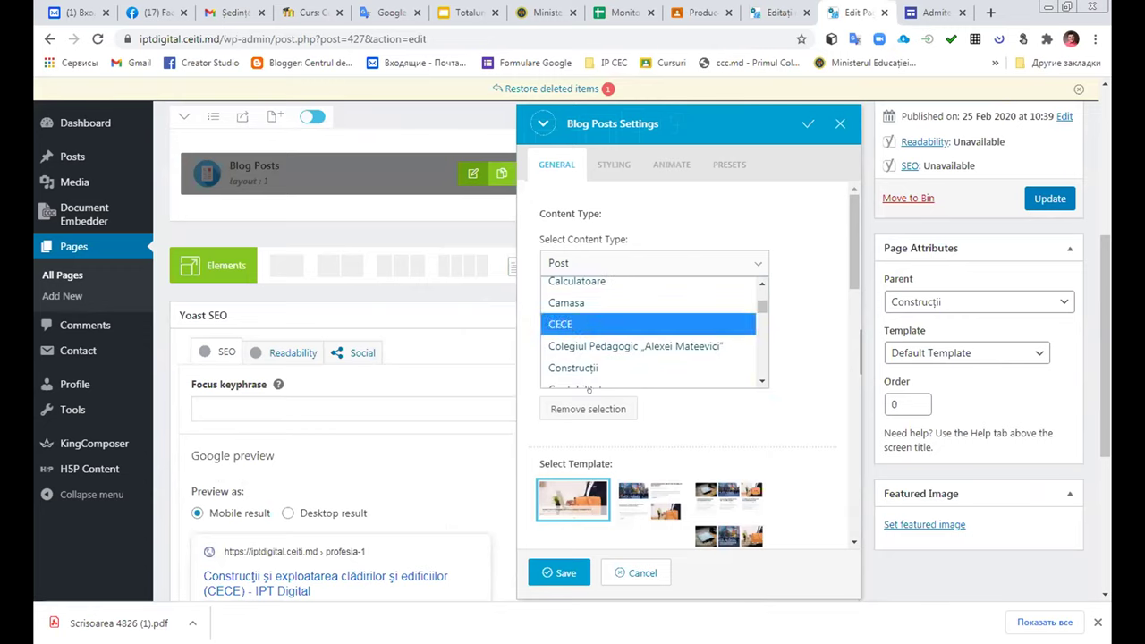
left_click(565, 575)
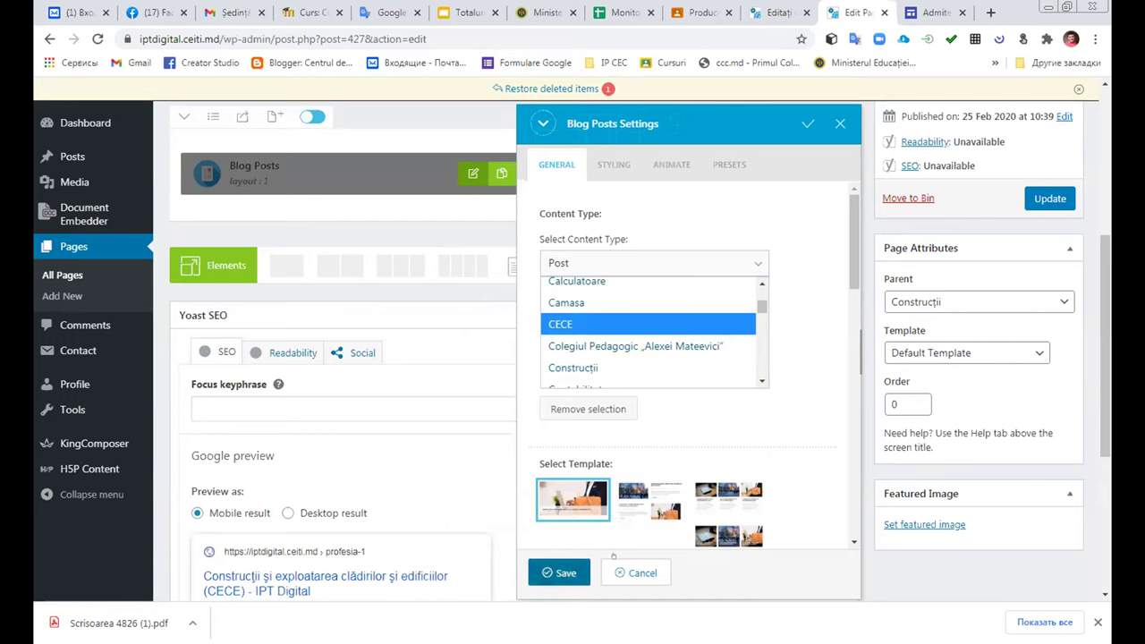
- Choose the second template for the Blog Posts element, set its items limit to 10, and save the element settings
left_click(650, 501)
scroll(769, 435, "down", 3)
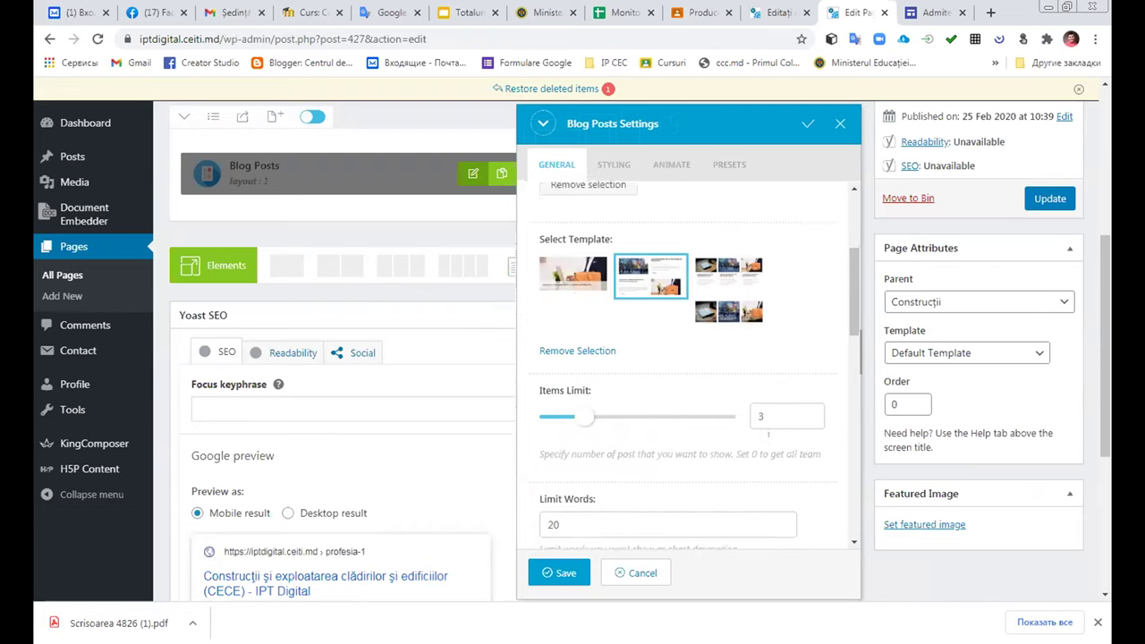
scroll(613, 448, "down", 3)
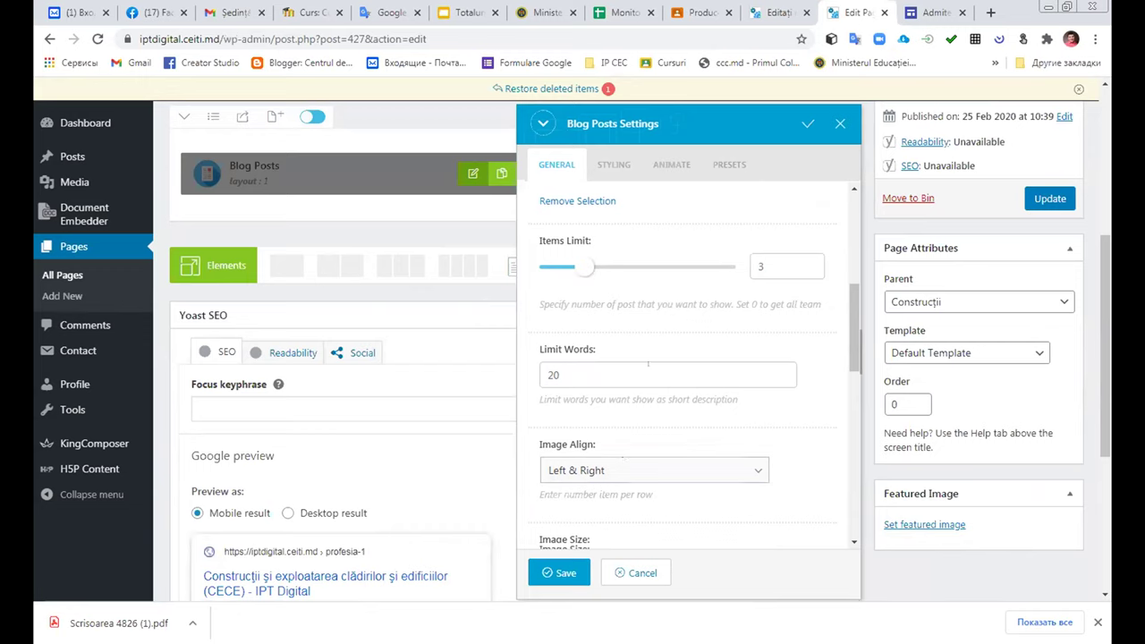
left_click_drag(587, 268, 667, 267)
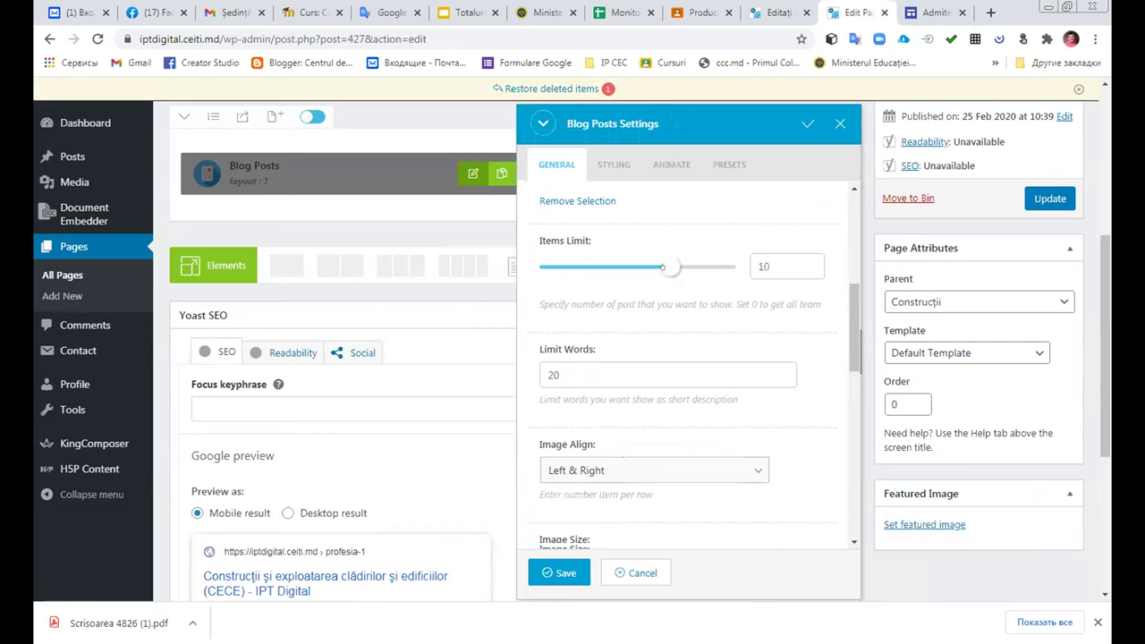
left_click(541, 572)
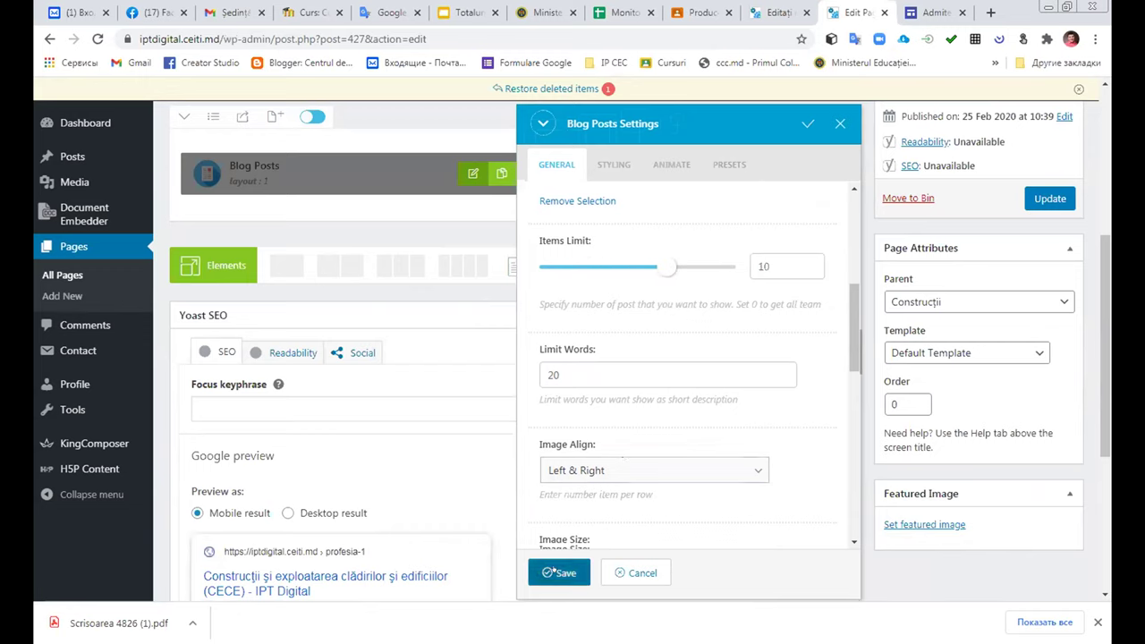
- Preview the CECE page's changes, look through the full Tehnician-constructor CECE post from there, and close the preview
scroll(561, 277, "up", 4)
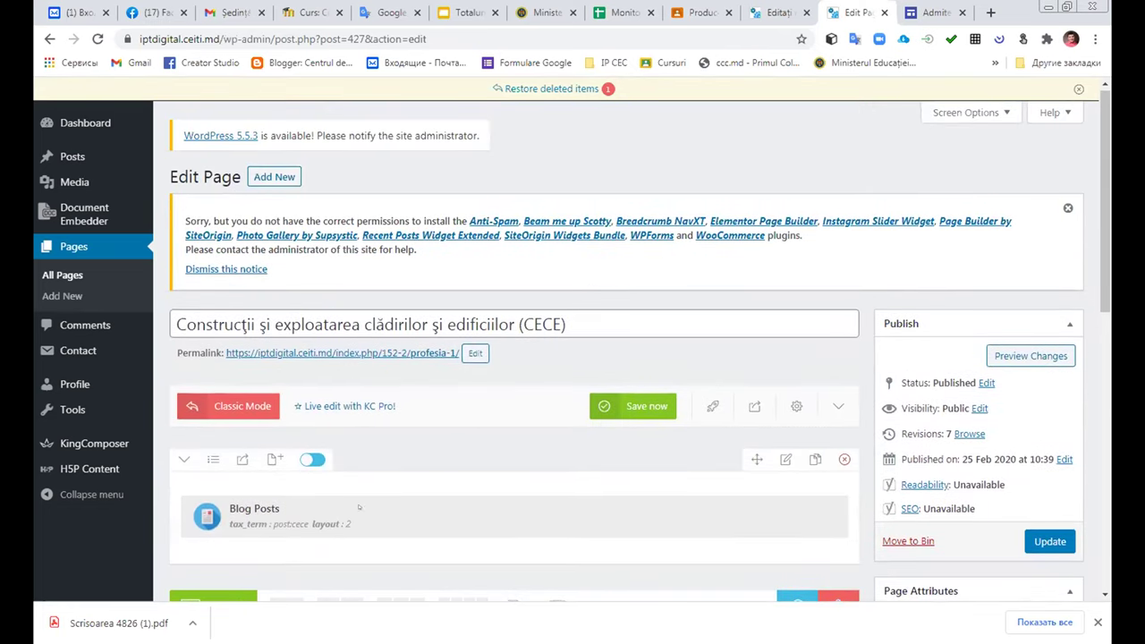
left_click(1008, 354)
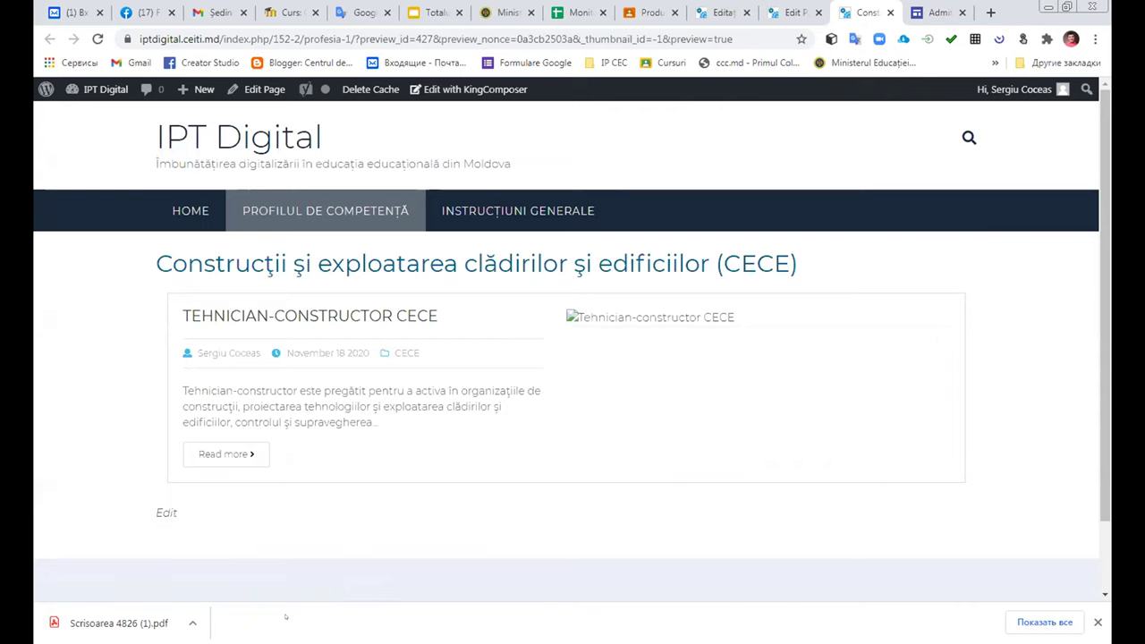
left_click(226, 457)
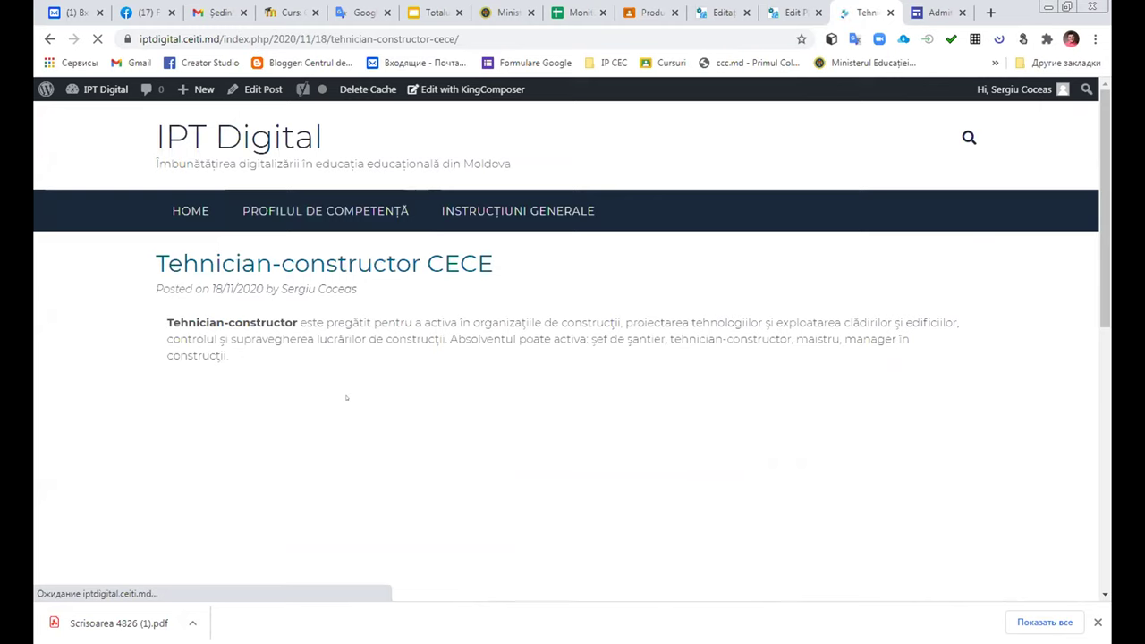
scroll(383, 445, "down", 3)
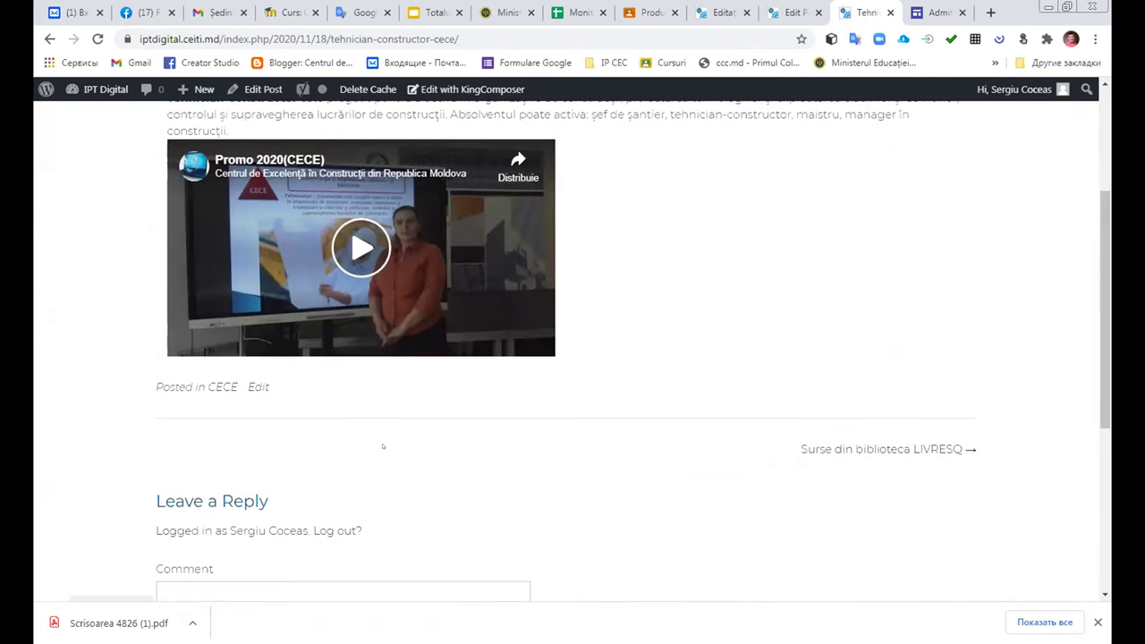
scroll(383, 445, "up", 1)
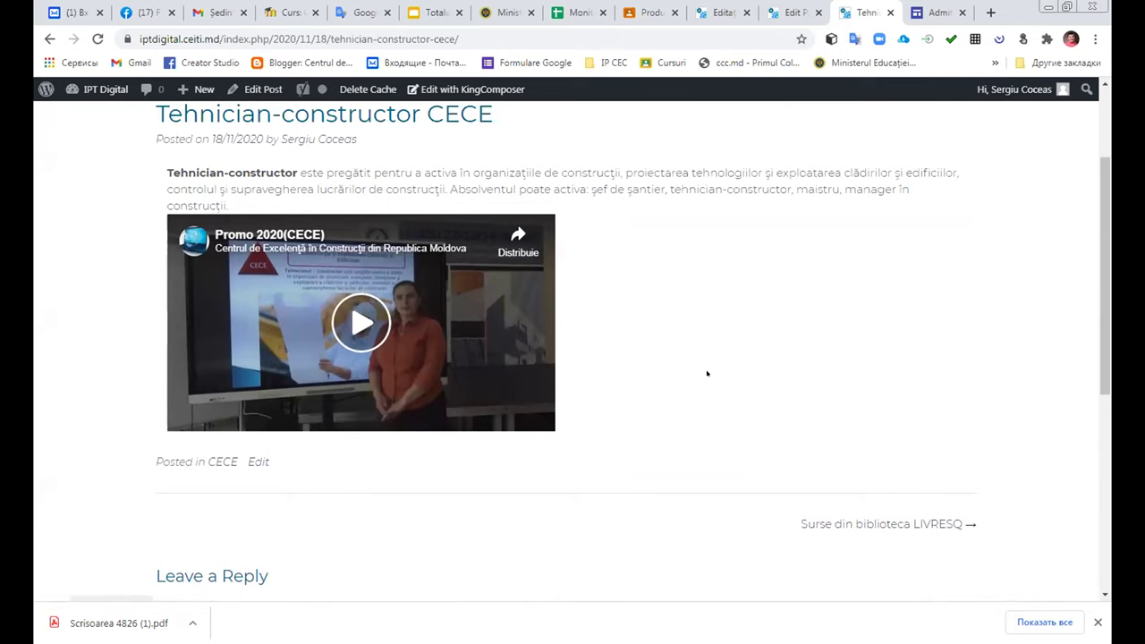
scroll(707, 373, "up", 1)
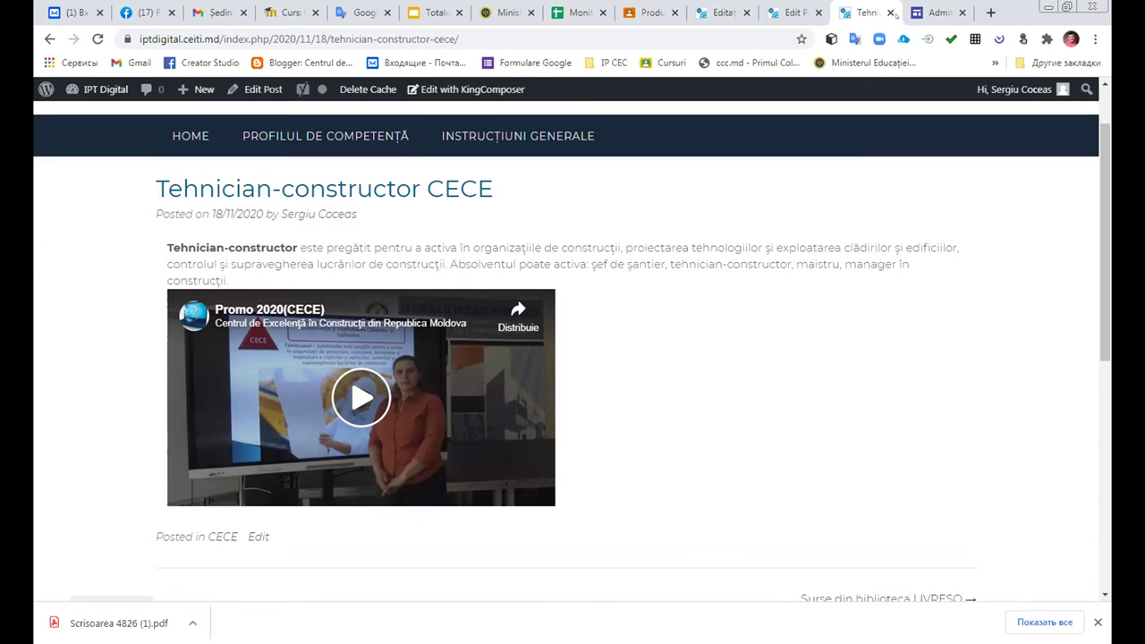
left_click(890, 12)
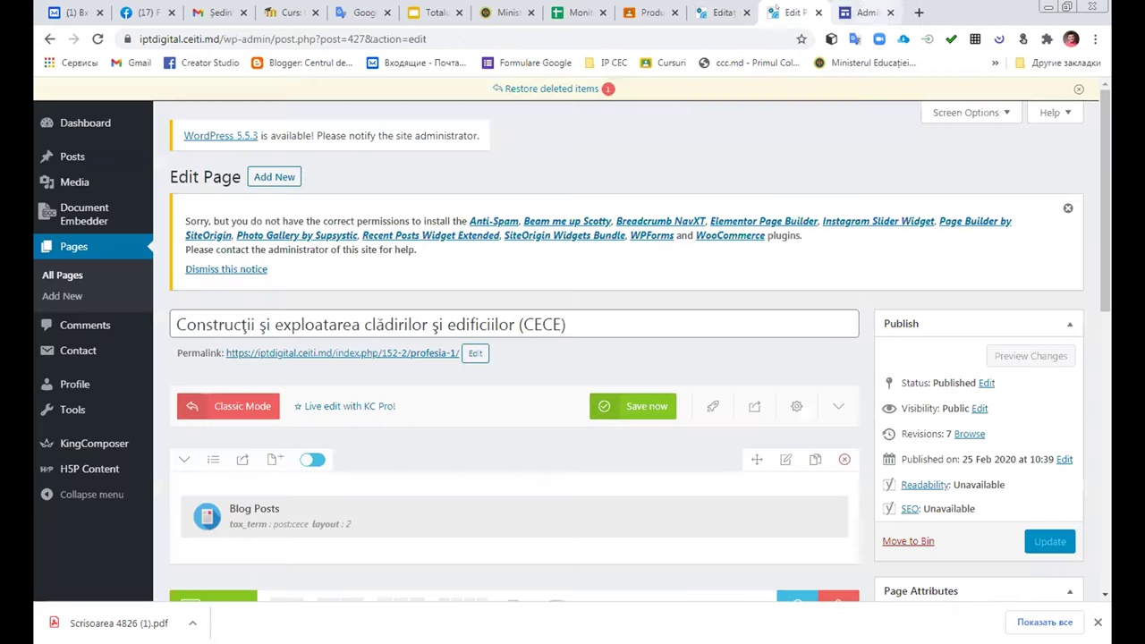
- Update the CECE page, visit the live site, and open the CECE page from Construcții under Profilul de competență
left_click(1042, 541)
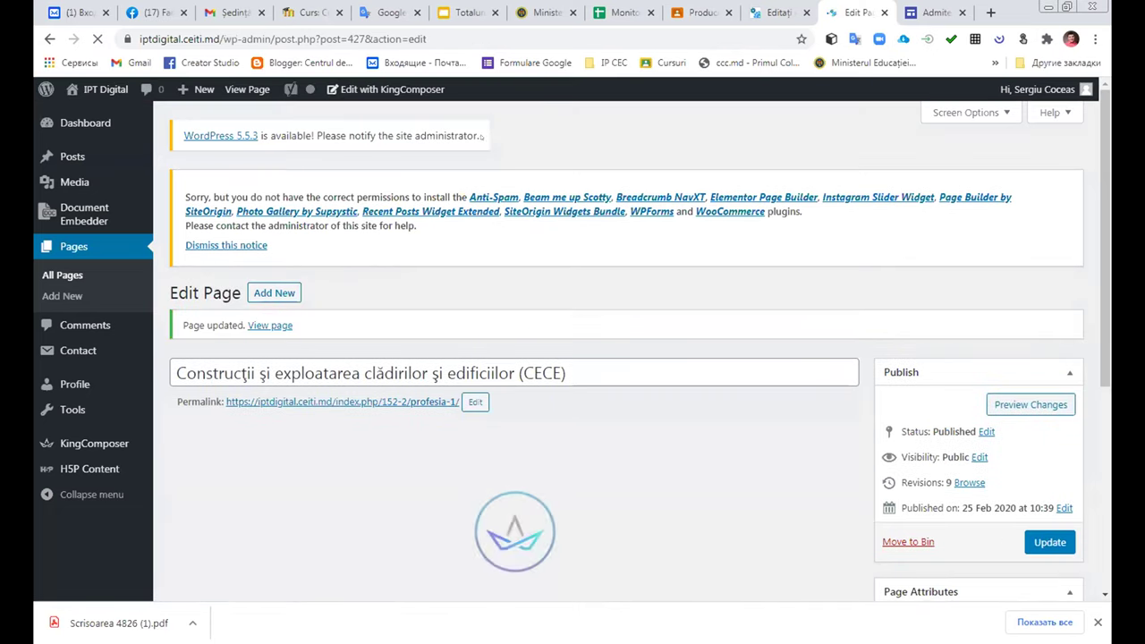
mouse_move(99, 91)
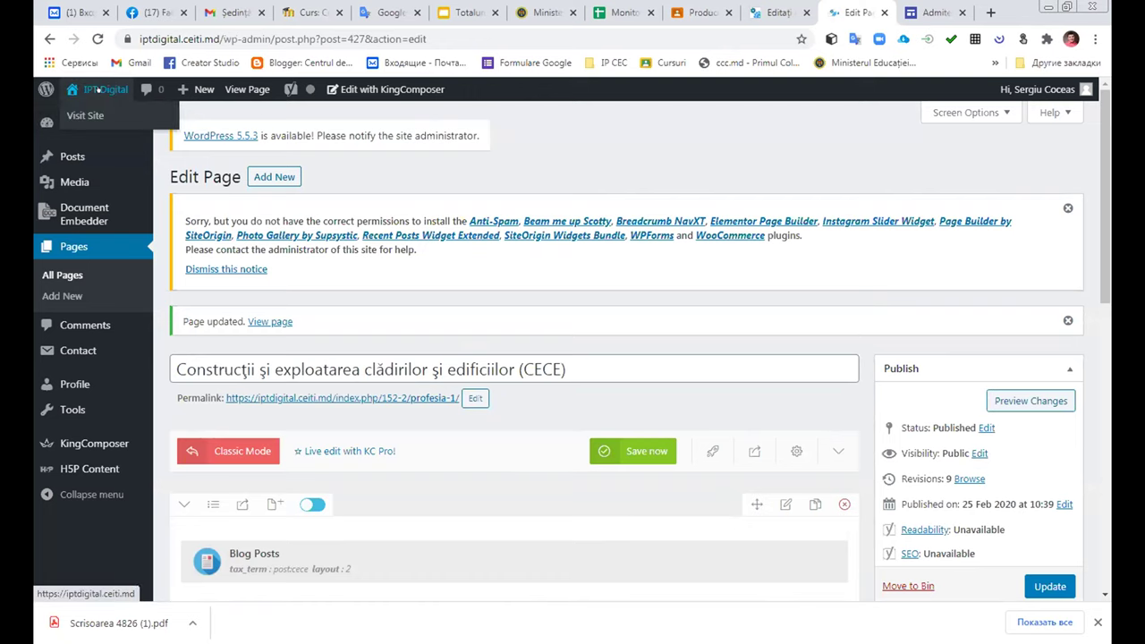
left_click(84, 115)
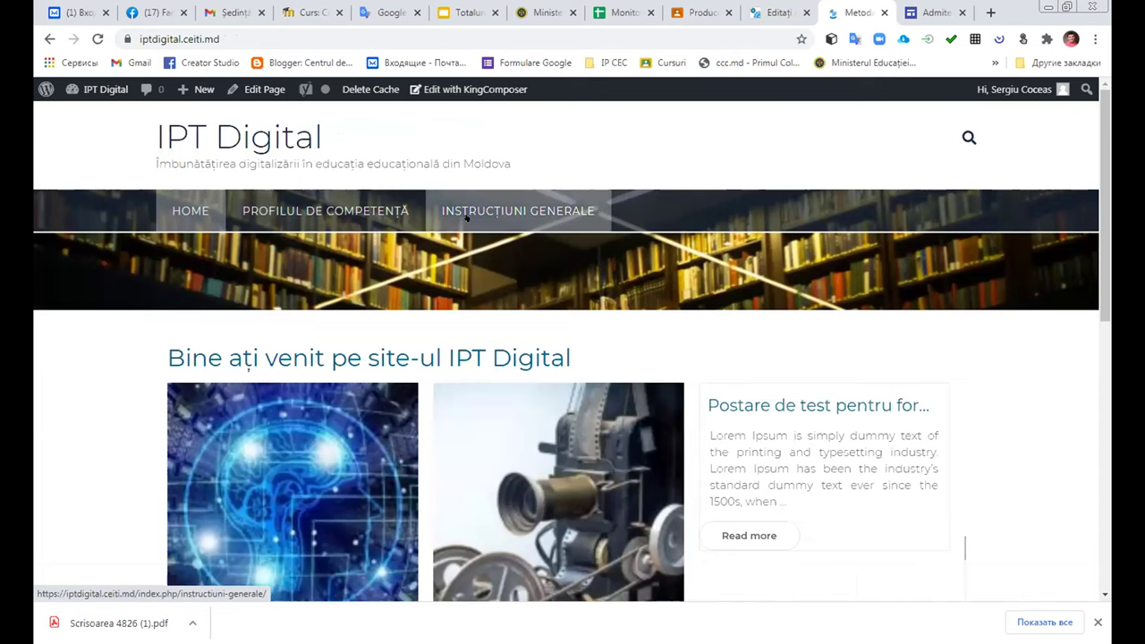
mouse_move(398, 229)
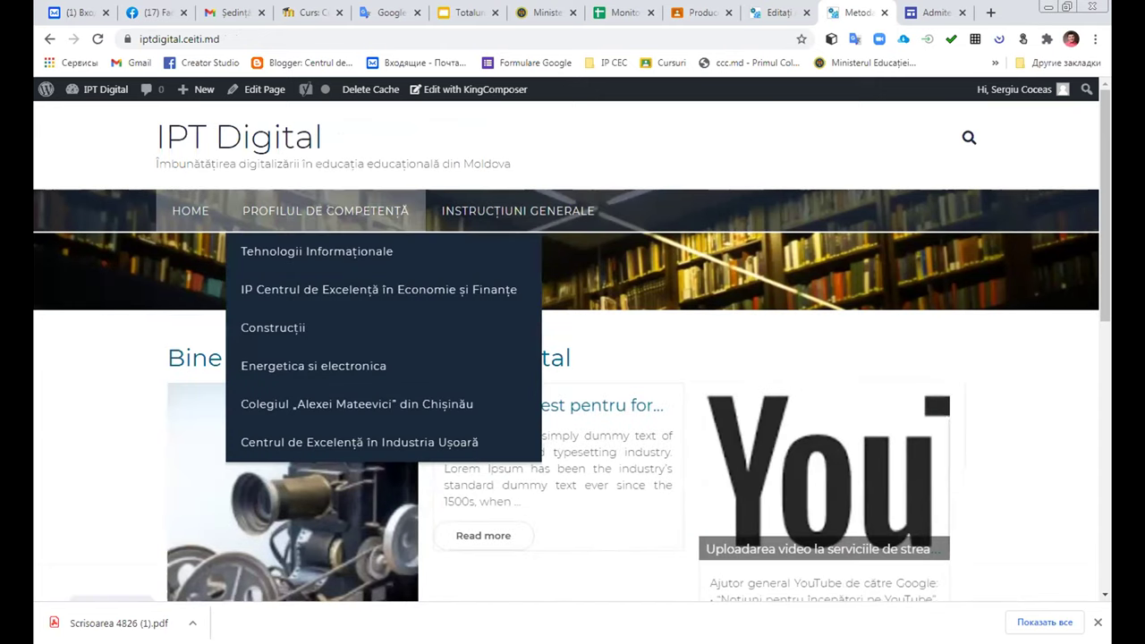
mouse_move(315, 327)
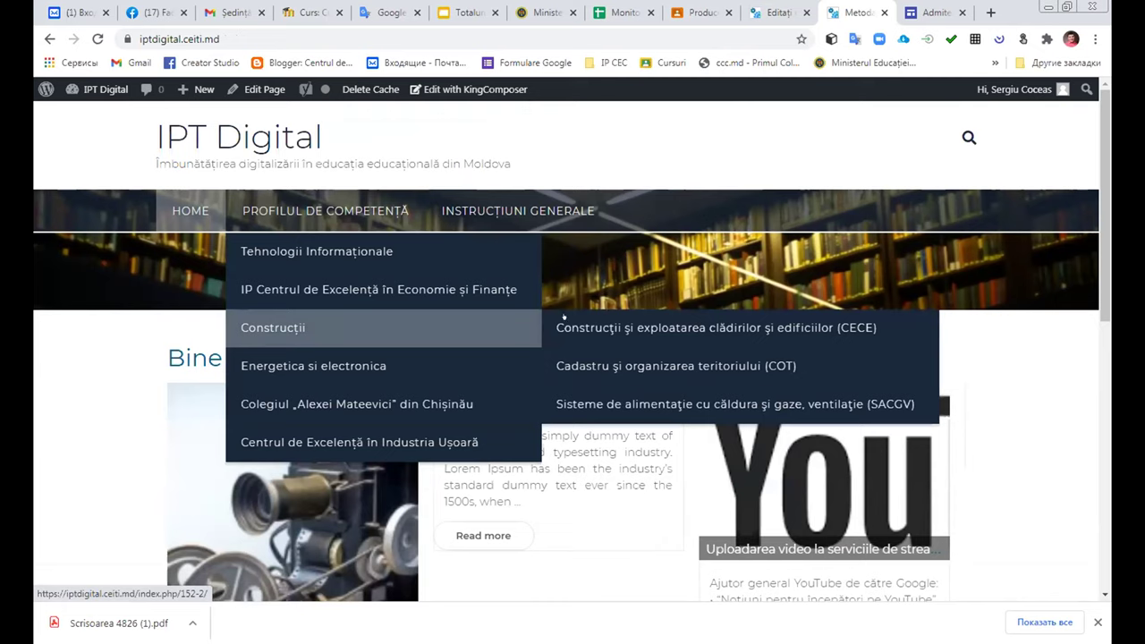
left_click(626, 340)
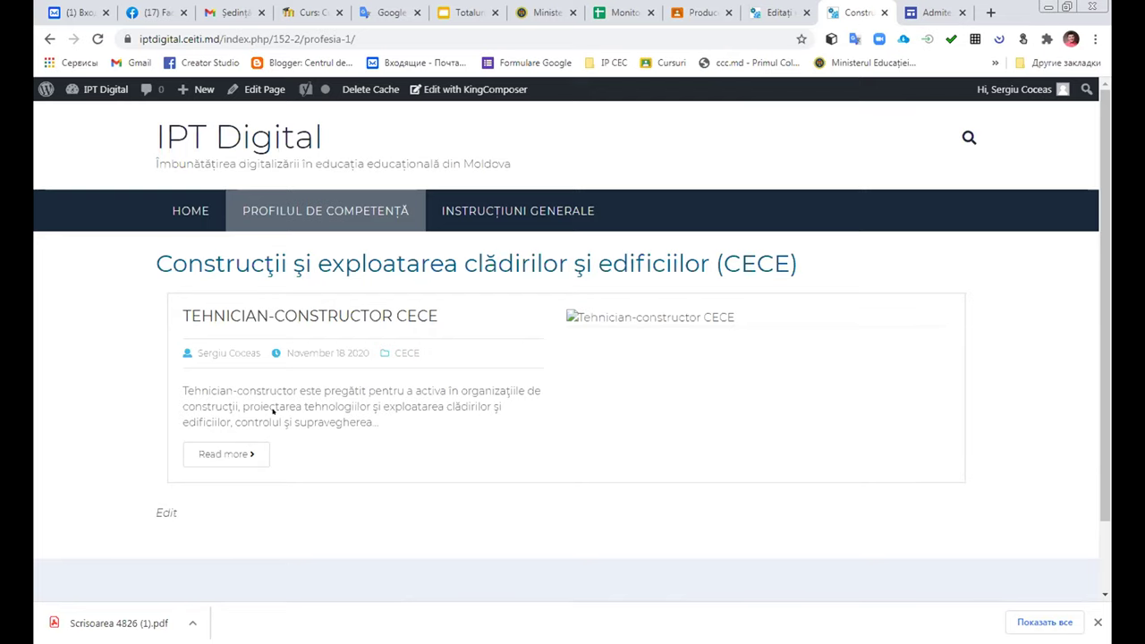
mouse_move(333, 231)
mouse_move(457, 338)
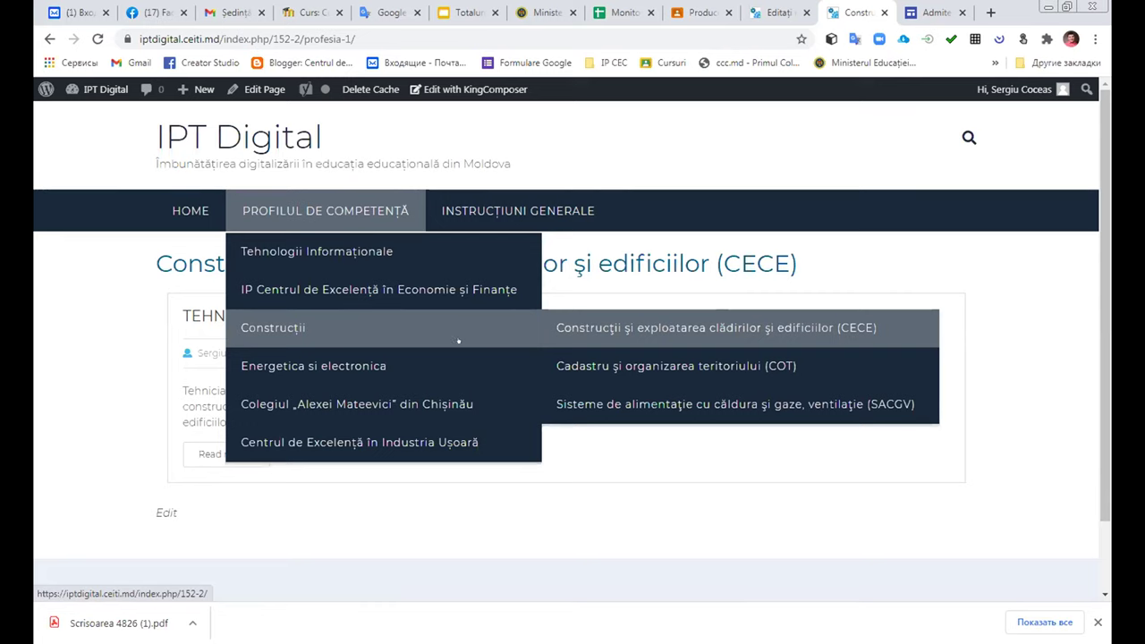
mouse_move(482, 377)
mouse_move(437, 388)
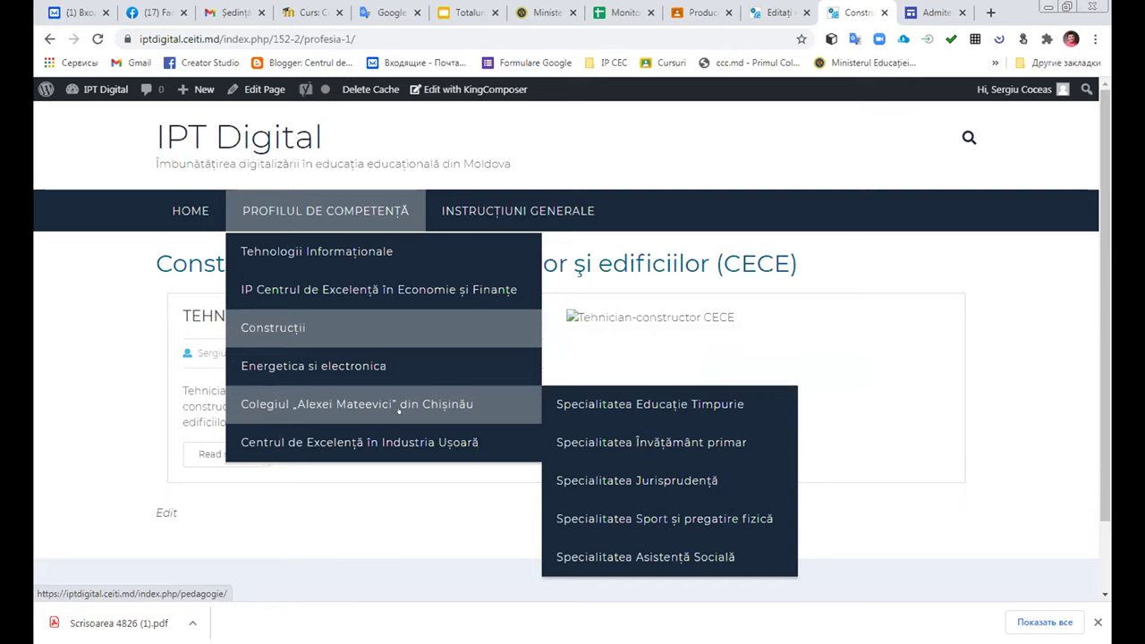
mouse_move(432, 283)
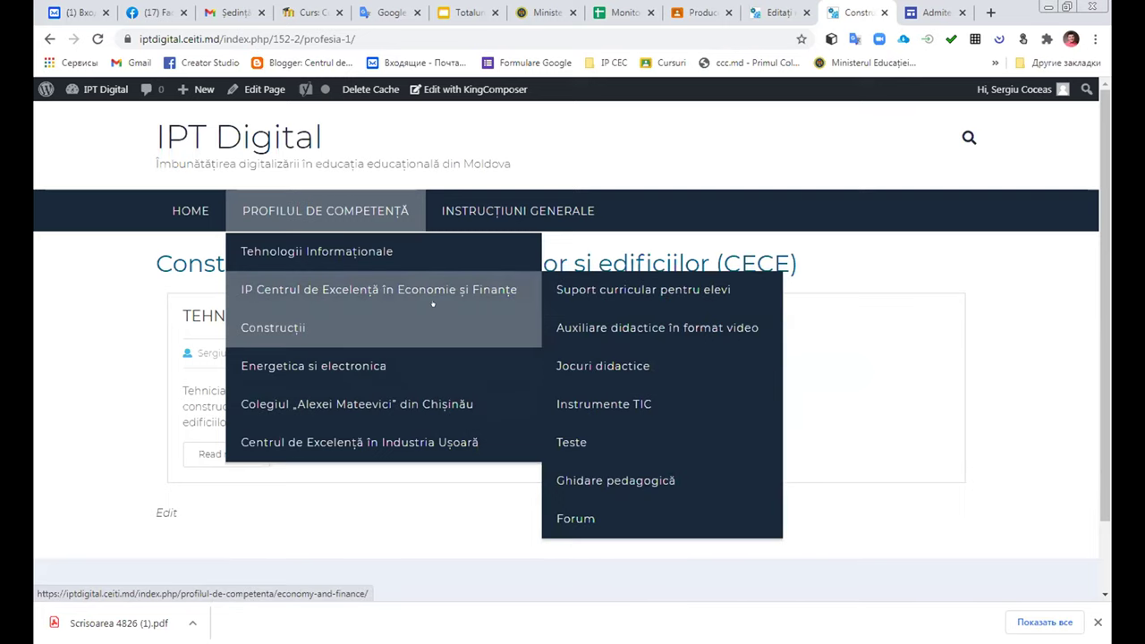
mouse_move(432, 315)
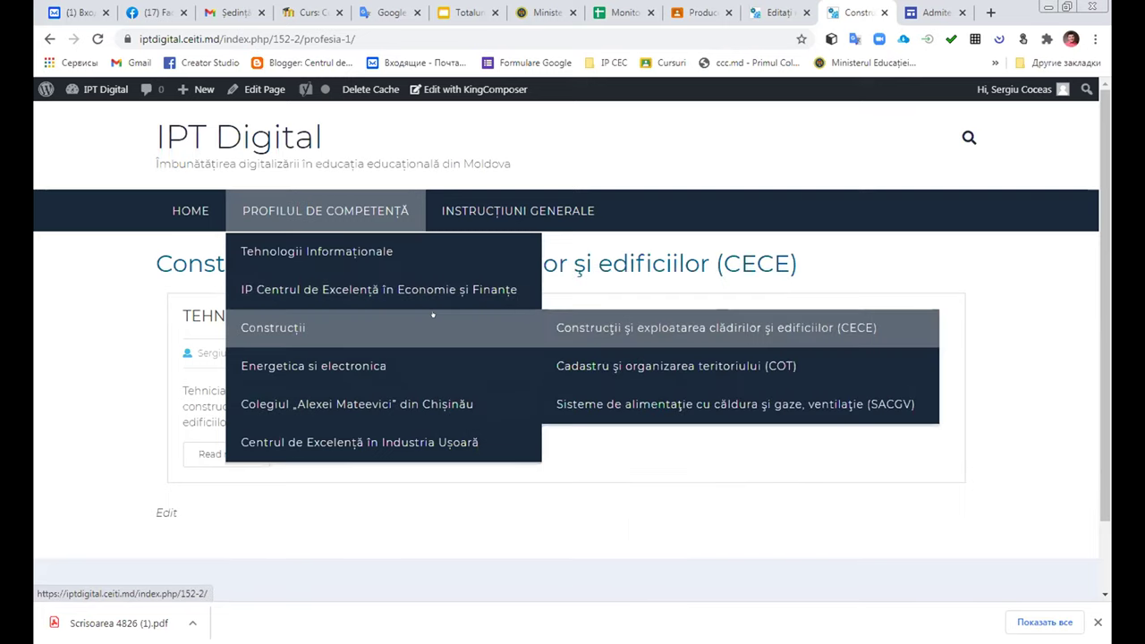
mouse_move(265, 273)
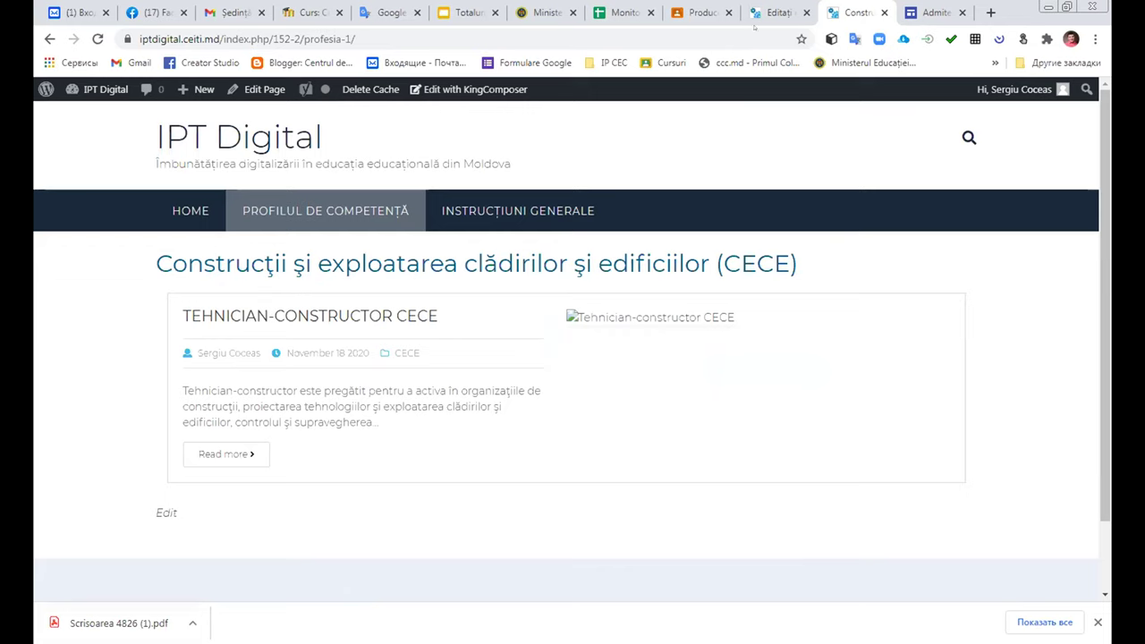
- Open the full Tehnician-constructor CECE post from the CECE page, edit it, and change its title to "Tehnician-constructor (CECE)"
left_click(226, 455)
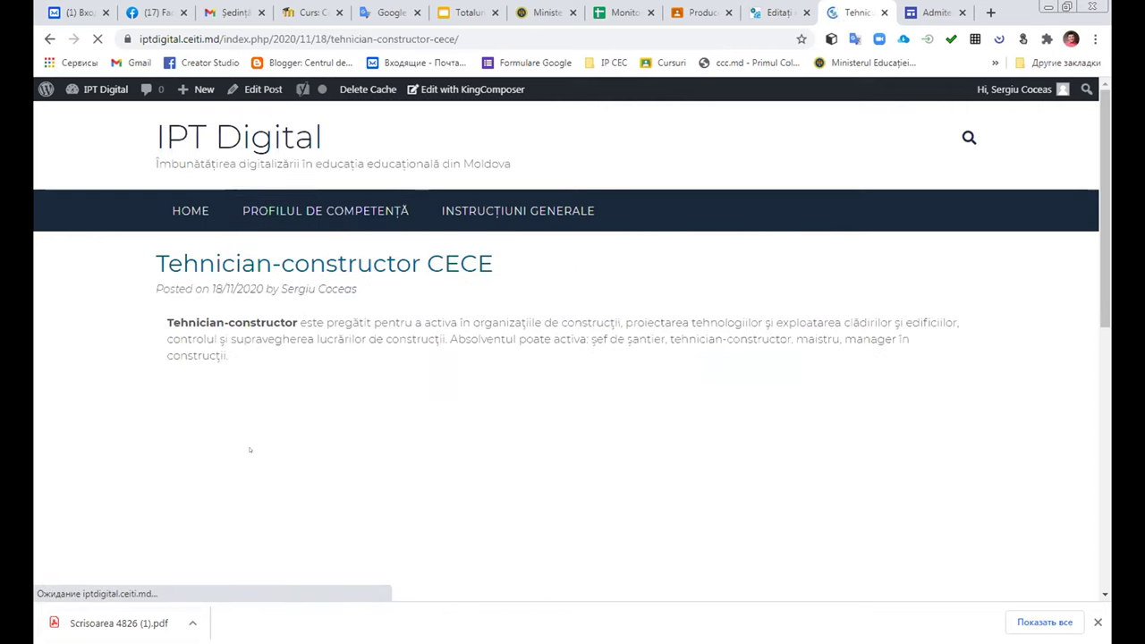
scroll(622, 423, "down", 3)
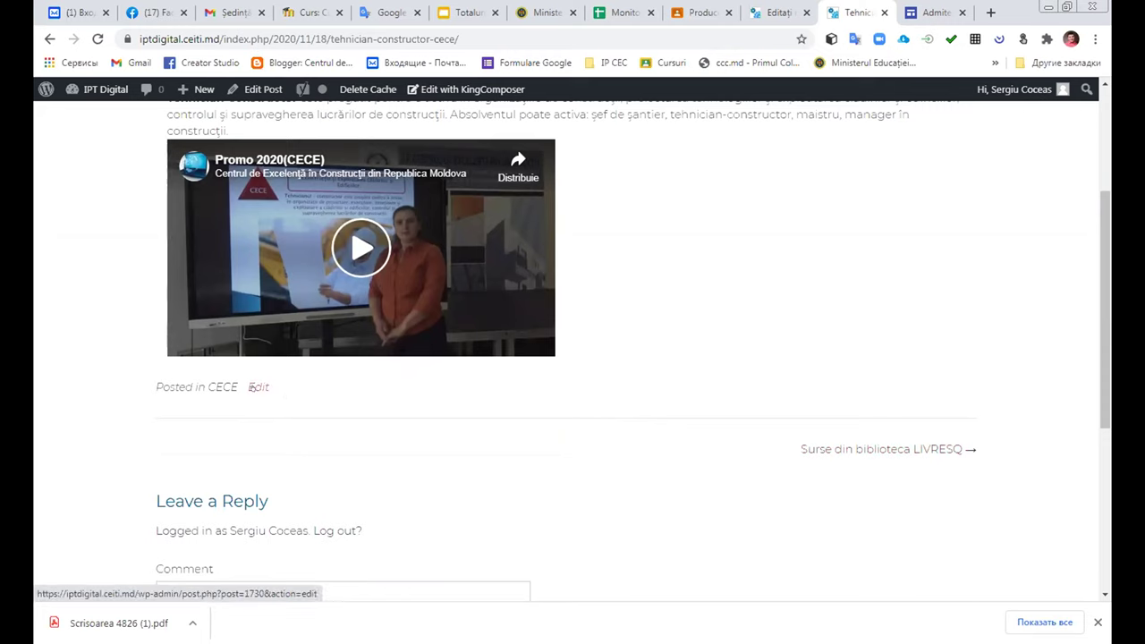
left_click(254, 387)
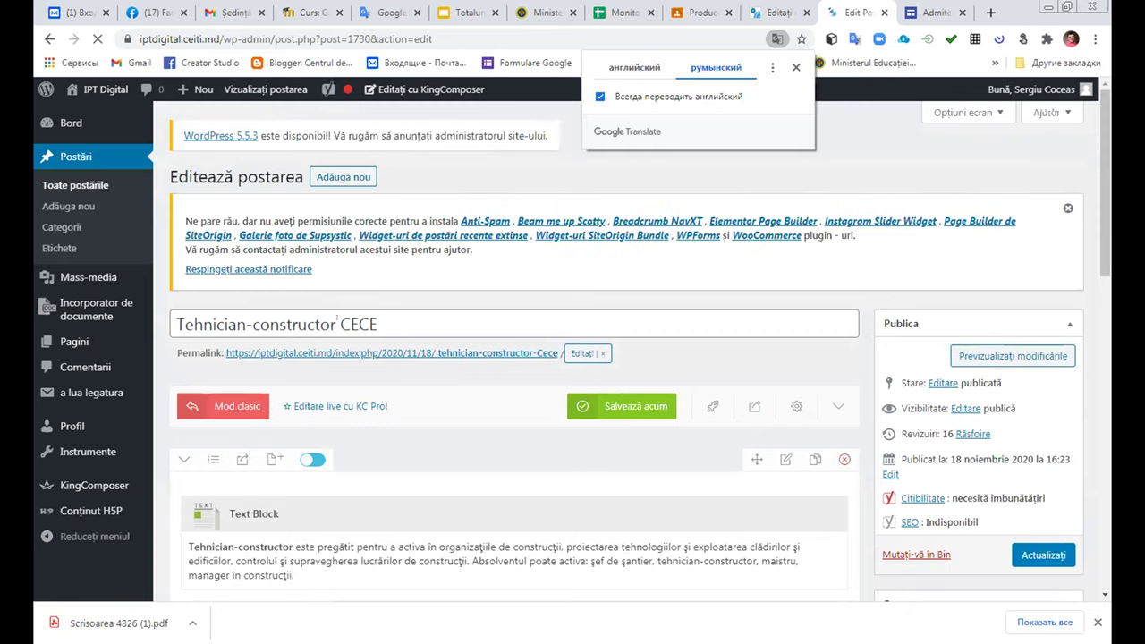
left_click(338, 322)
type("(")
key("End")
type(")")
- View all elements that can be added to the empty column beside the post's raw code block, and close the list
scroll(407, 352, "down", 1)
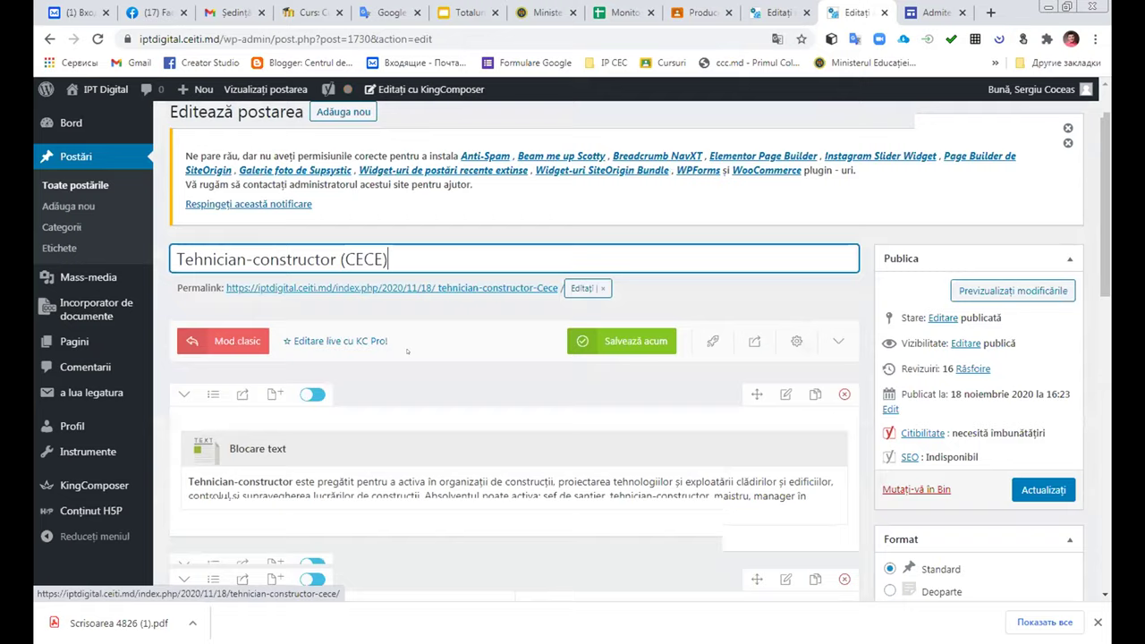
scroll(407, 351, "down", 1)
scroll(394, 348, "down", 1)
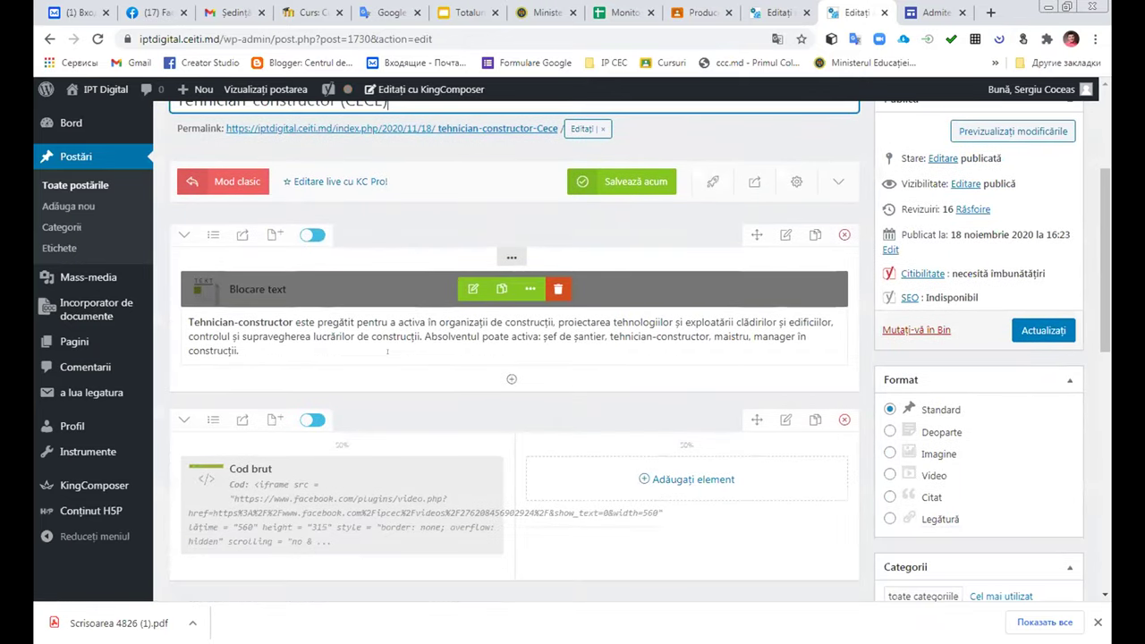
left_click(659, 493)
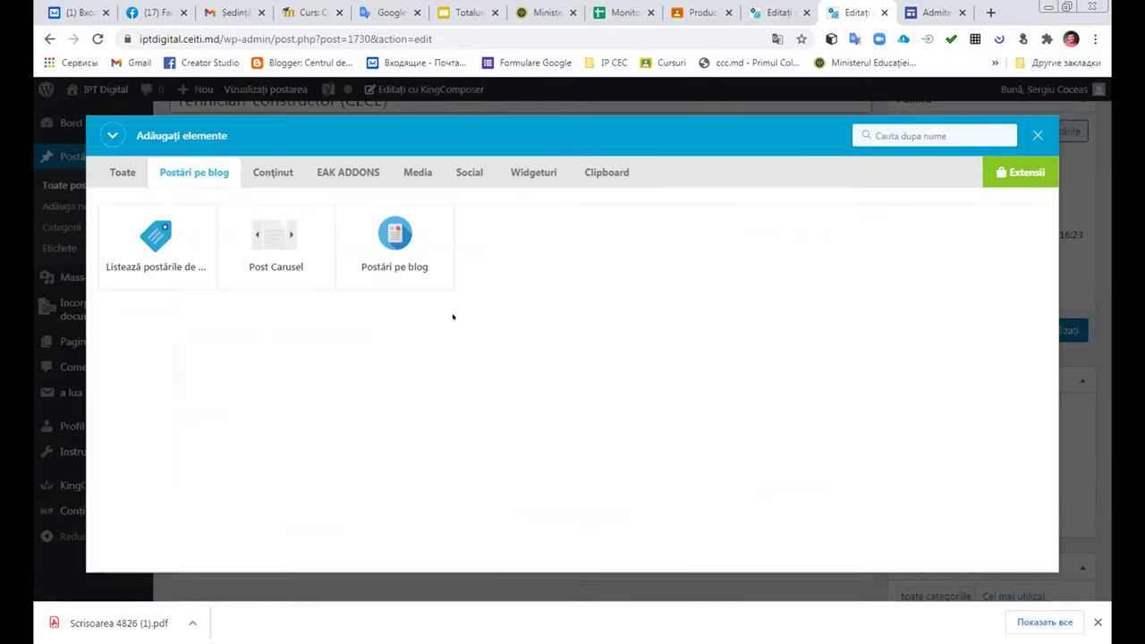
left_click(111, 171)
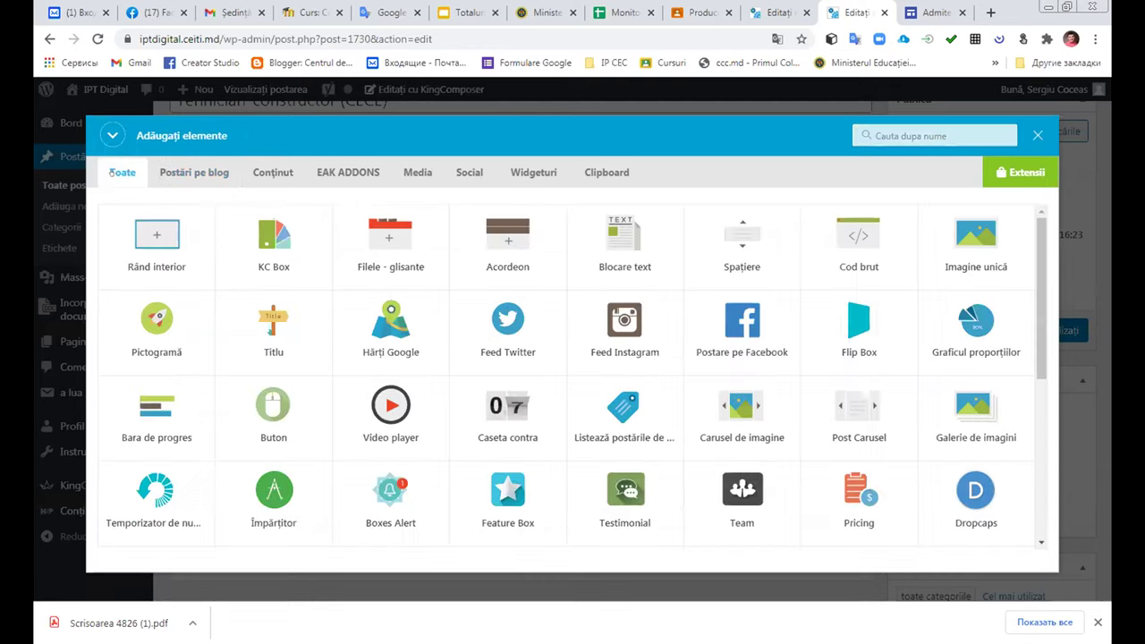
left_click(1037, 135)
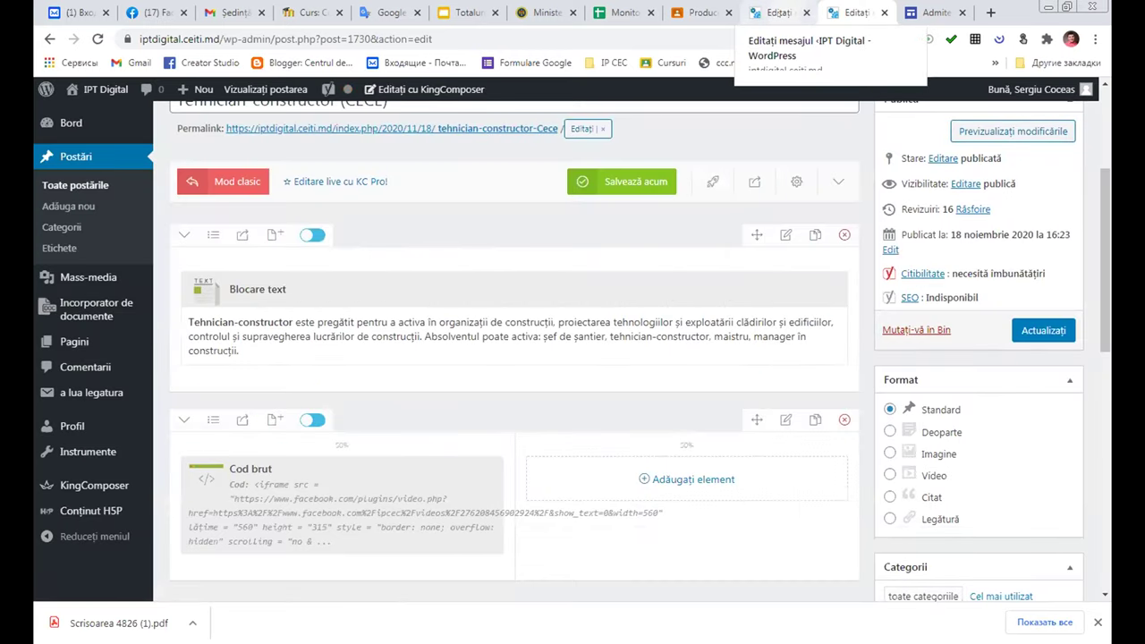
- Check the post's older draft editor, return to the retitled Tehnician-constructor (CECE) post, and preview its changes
left_click(775, 12)
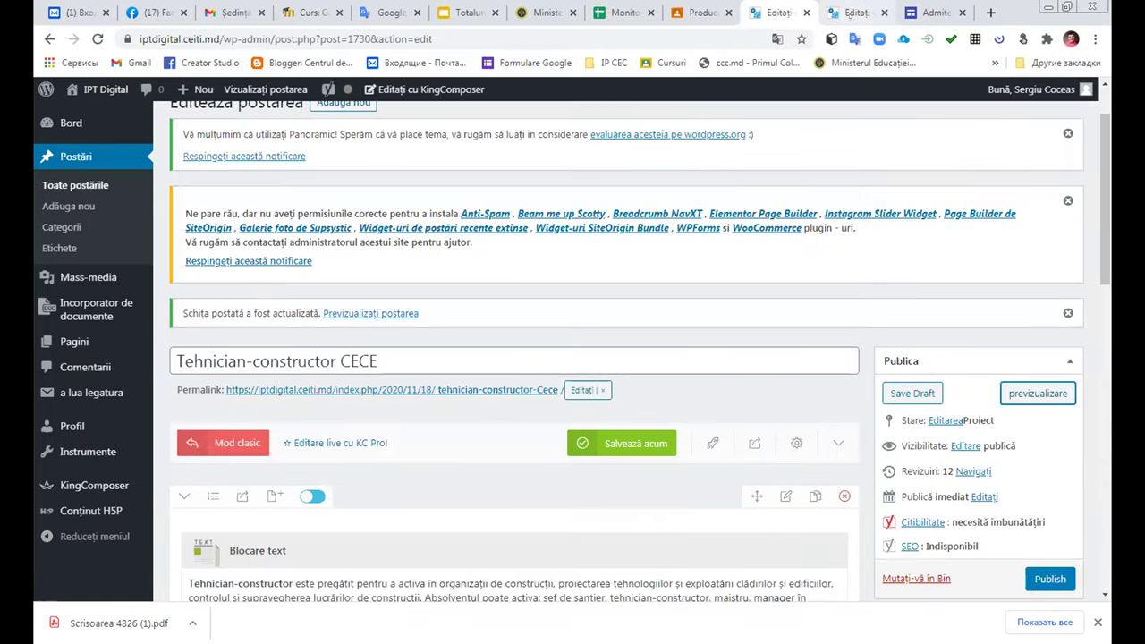
left_click(855, 13)
scroll(995, 325, "up", 1)
scroll(995, 326, "up", 3)
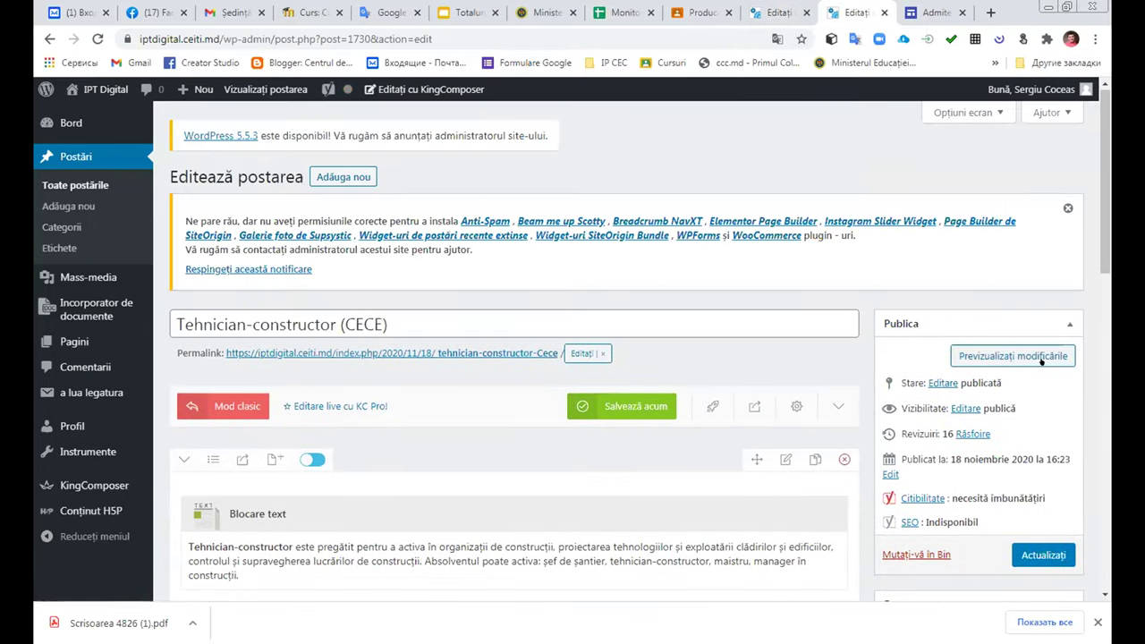
left_click(1015, 355)
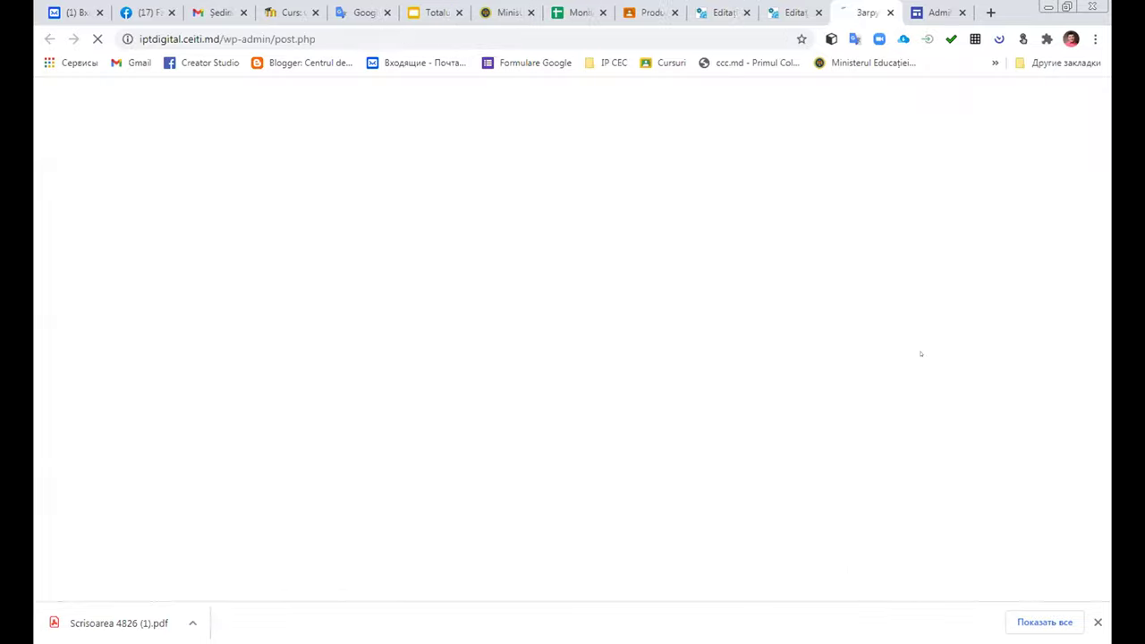